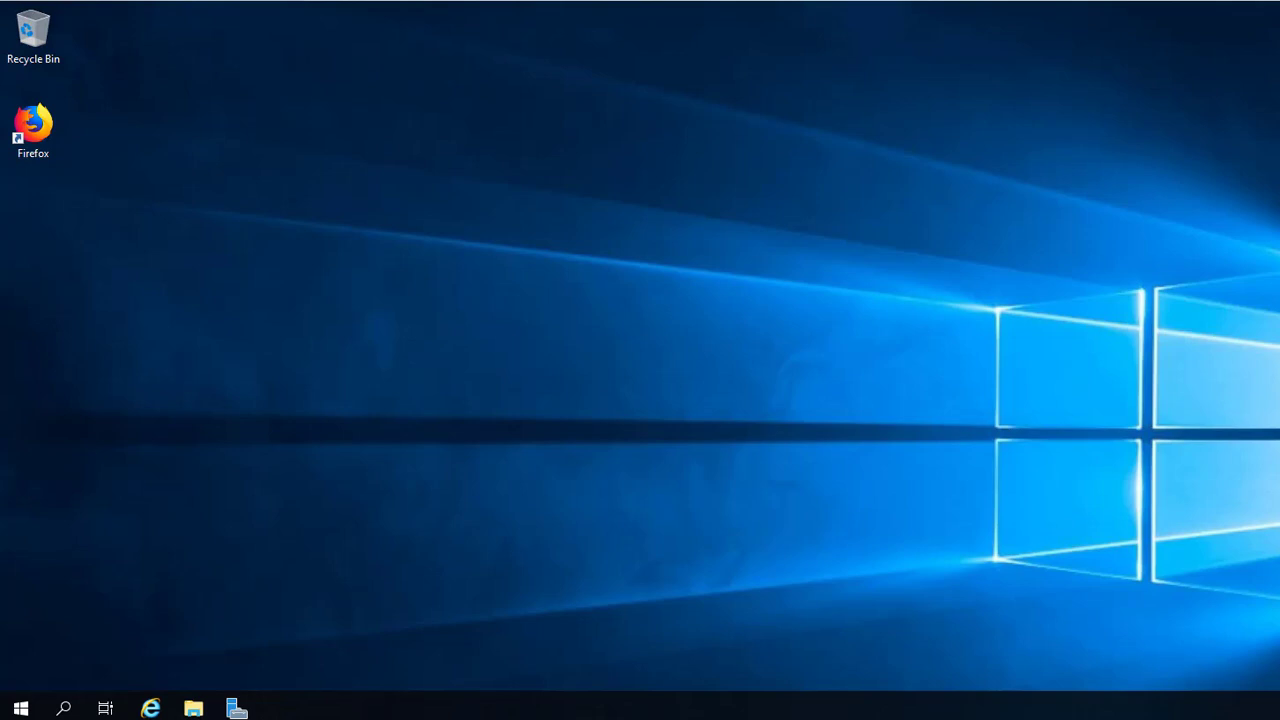
Step: Launch Server Manager from the Start menu tile to show its Dashboard
click(20, 708)
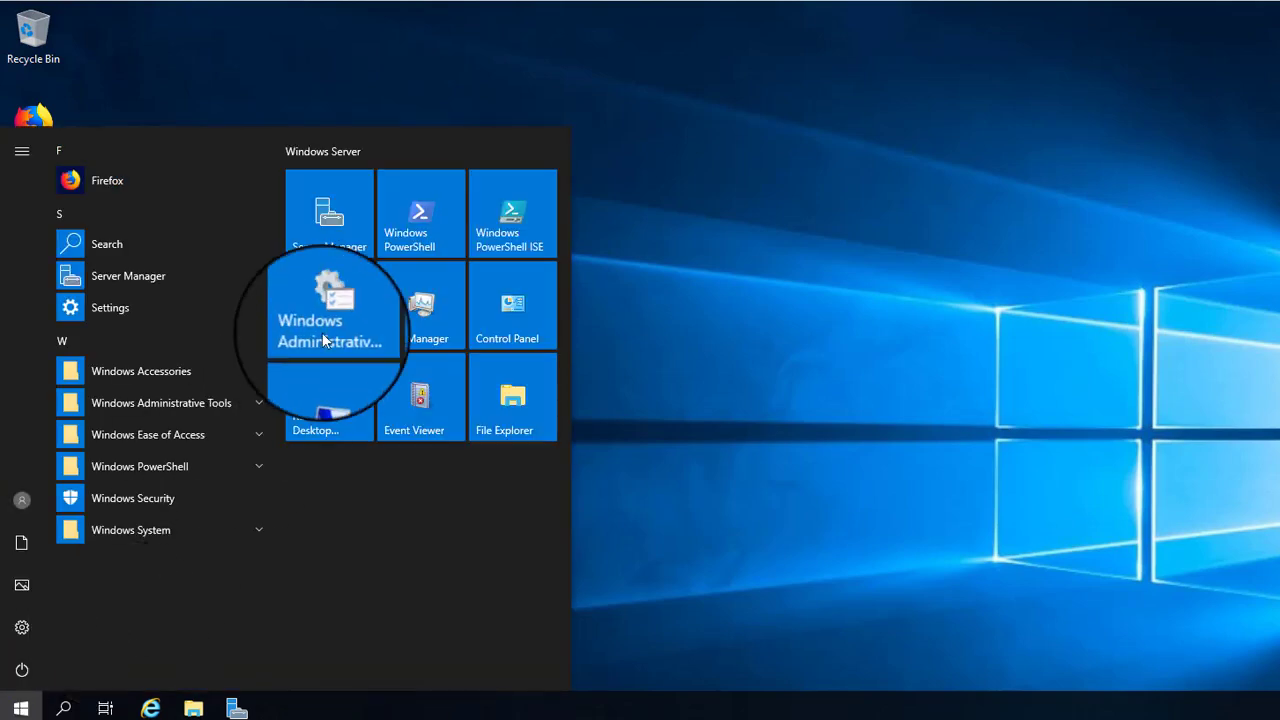
click(338, 226)
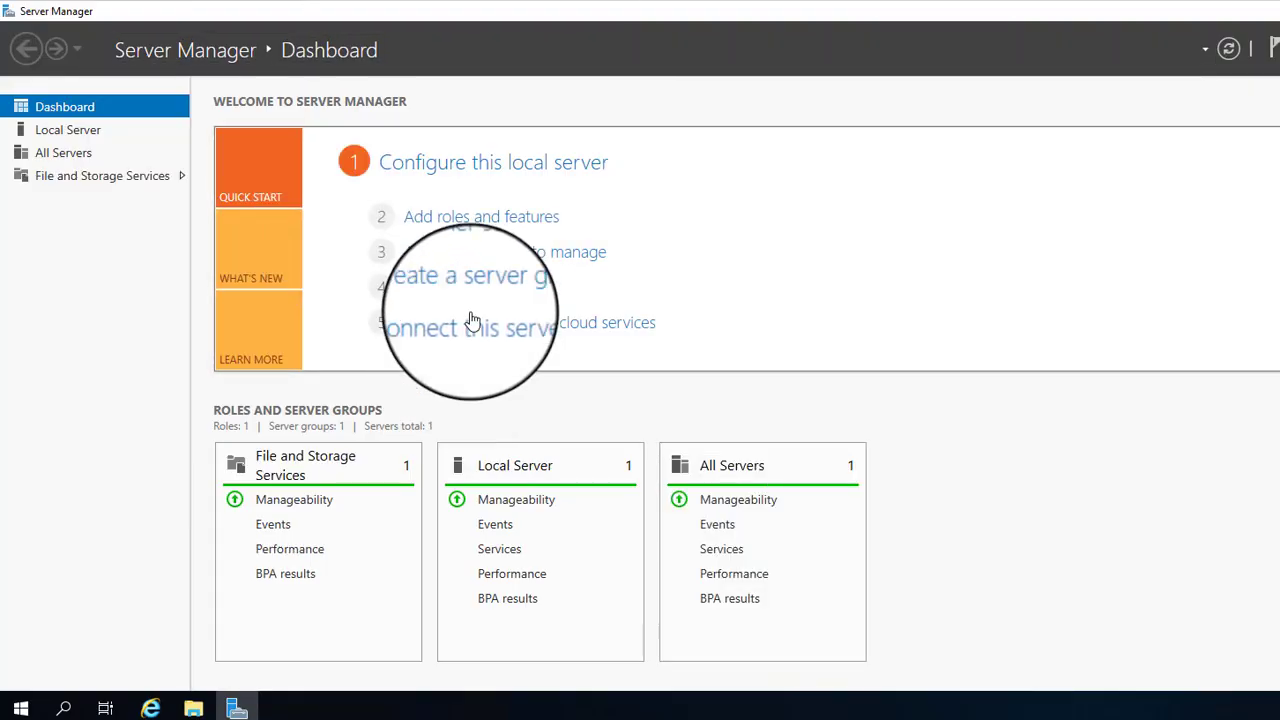
Step: Start the Add Roles and Features wizard with role-based installation on the local server
click(503, 216)
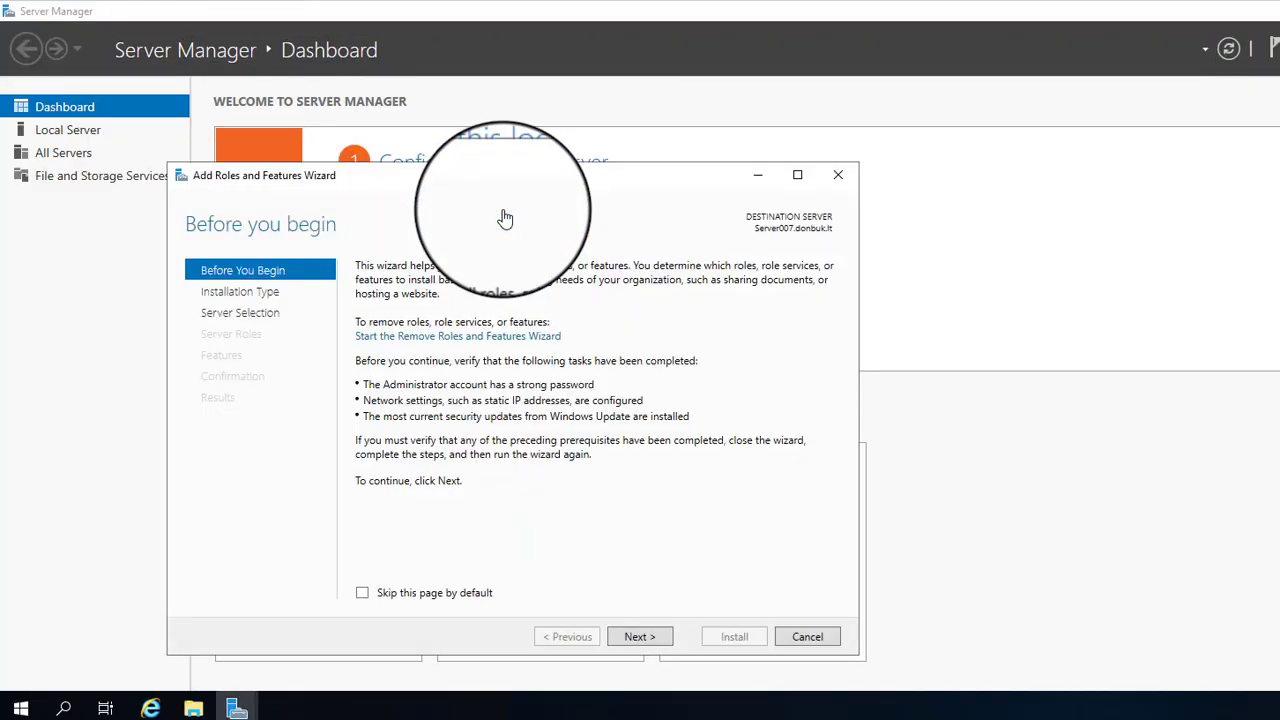
click(633, 644)
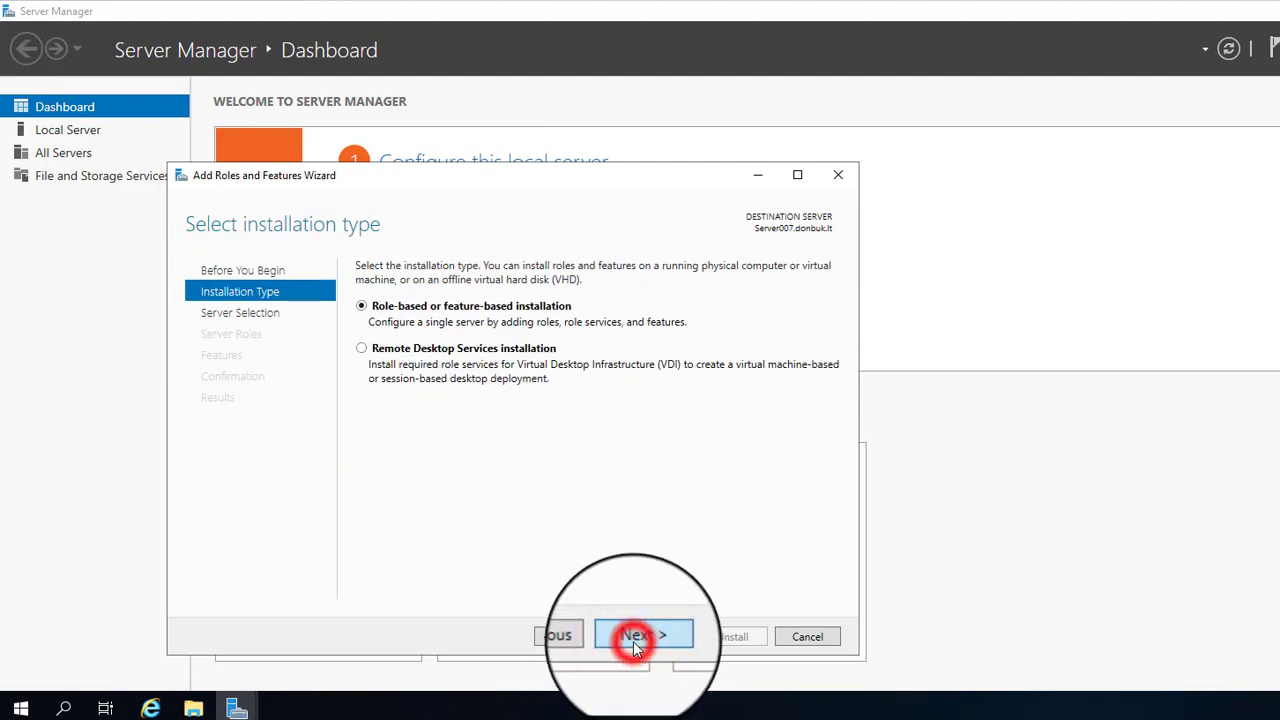
click(633, 644)
click(633, 644)
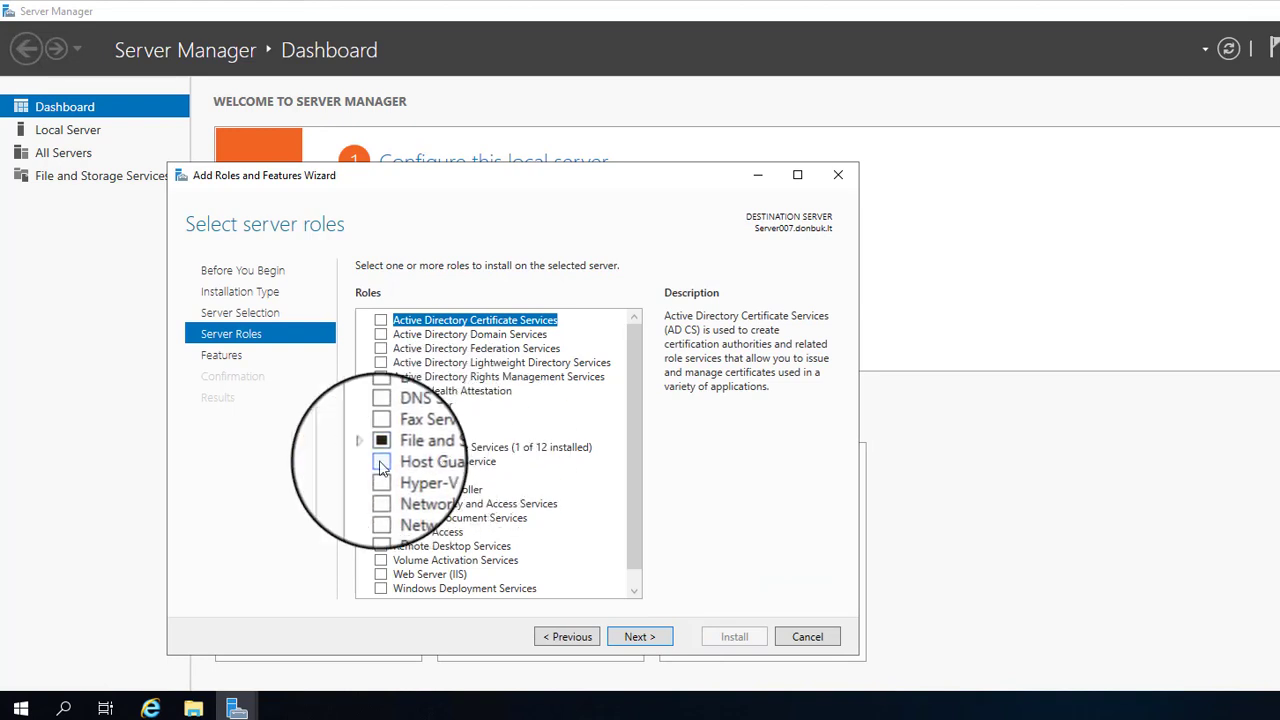
Step: Under File and iSCSI Services, select DFS Namespaces with its required features, plus DFS Replication
click(353, 443)
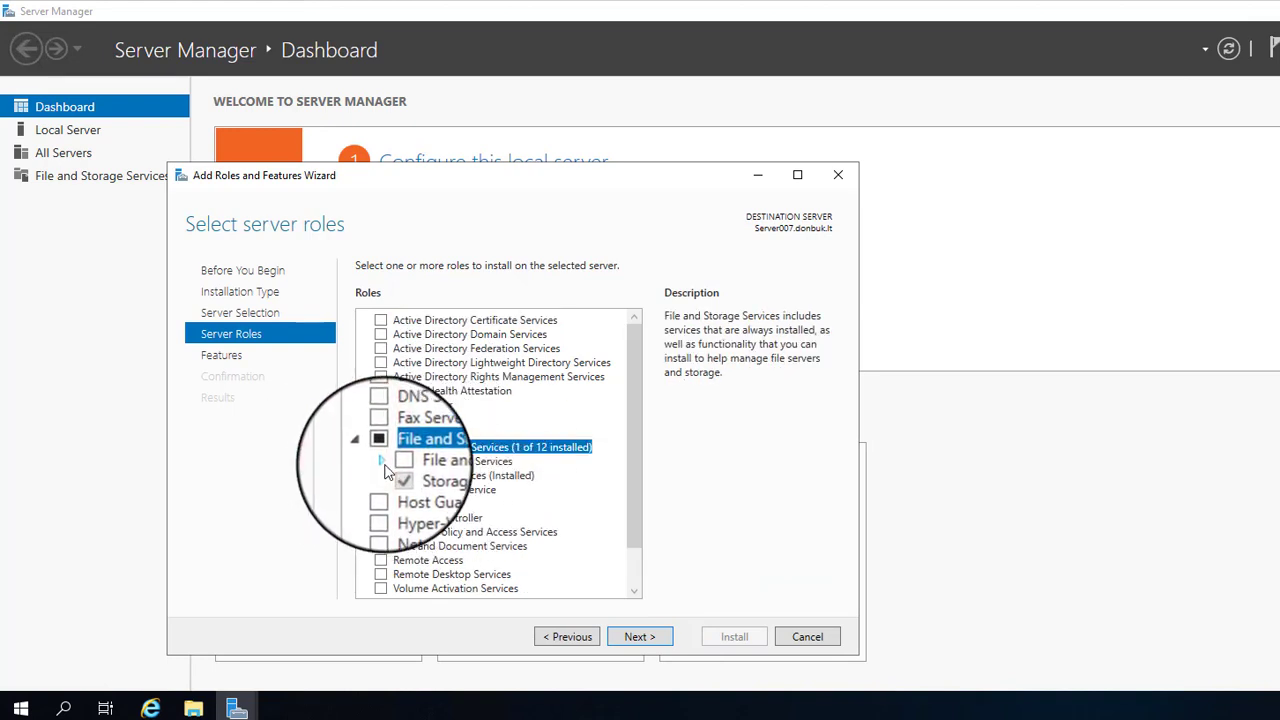
click(383, 463)
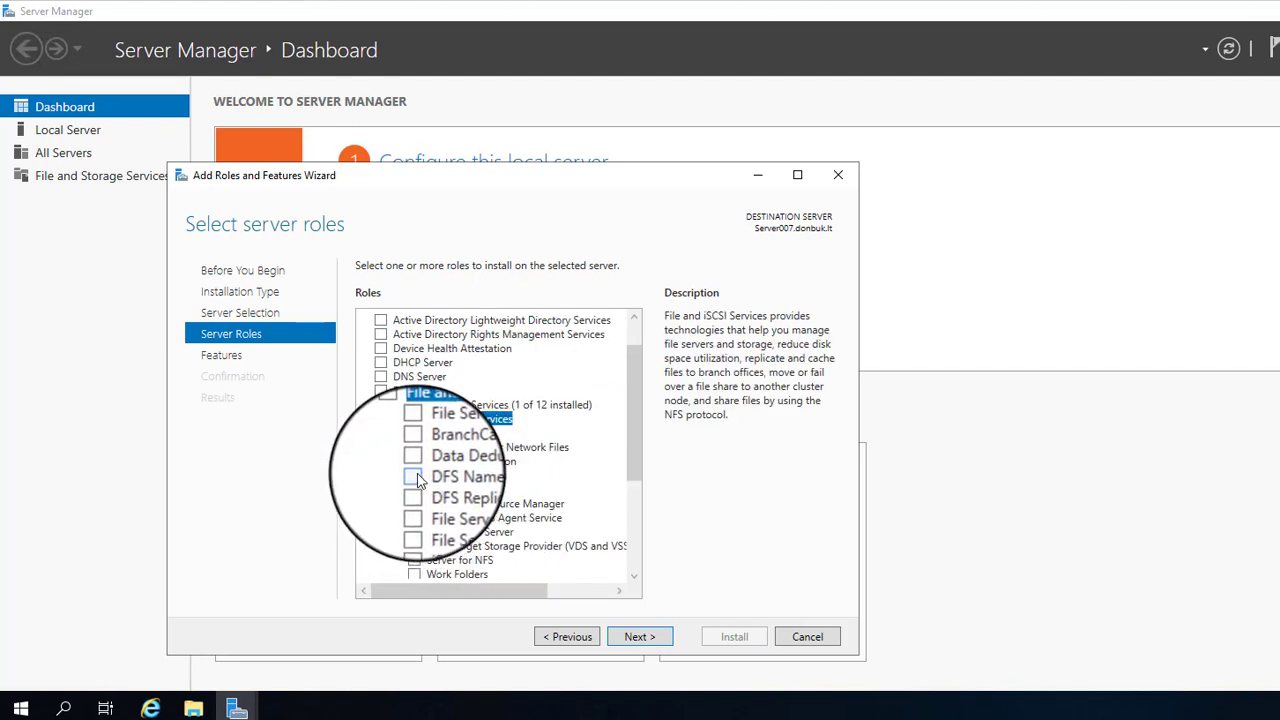
click(415, 476)
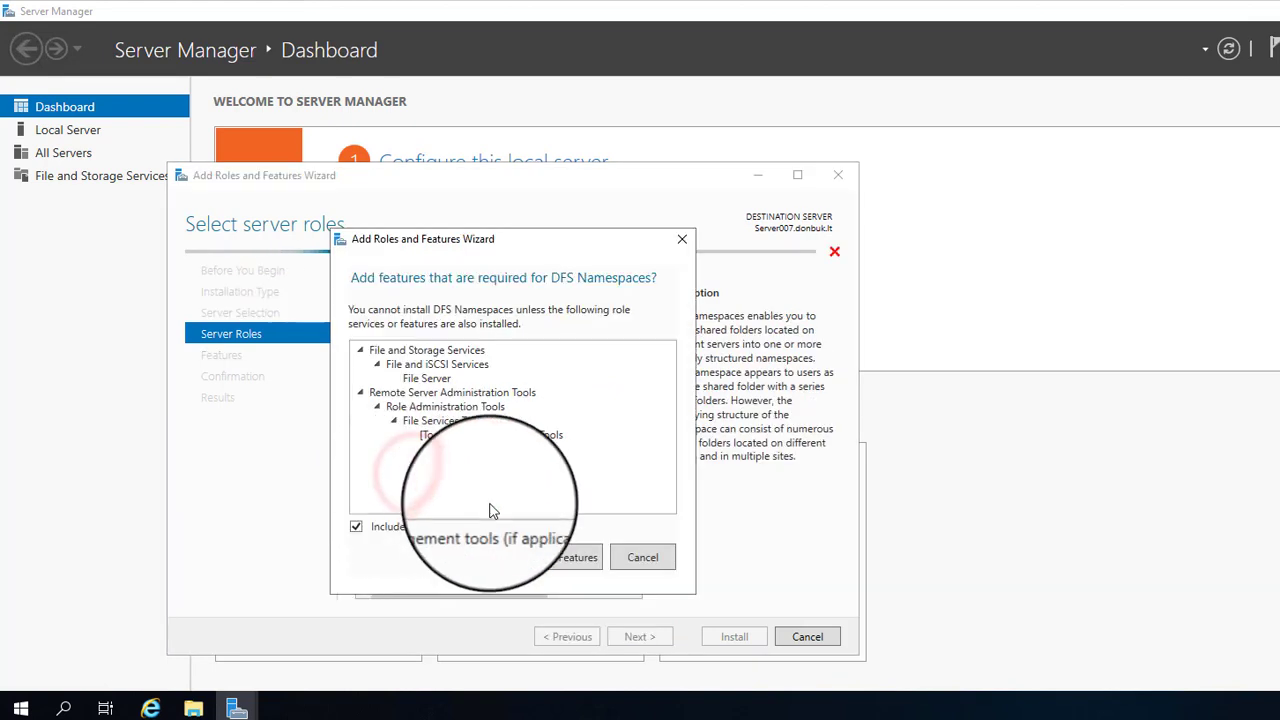
click(561, 566)
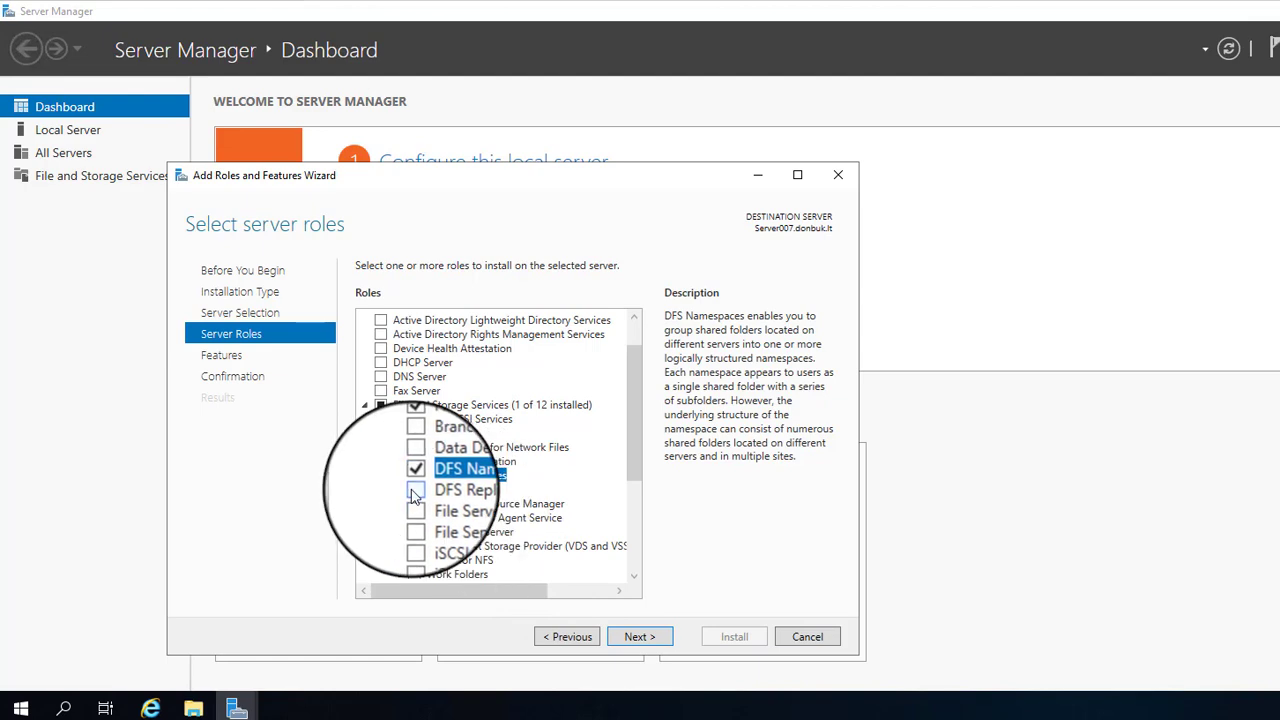
click(414, 490)
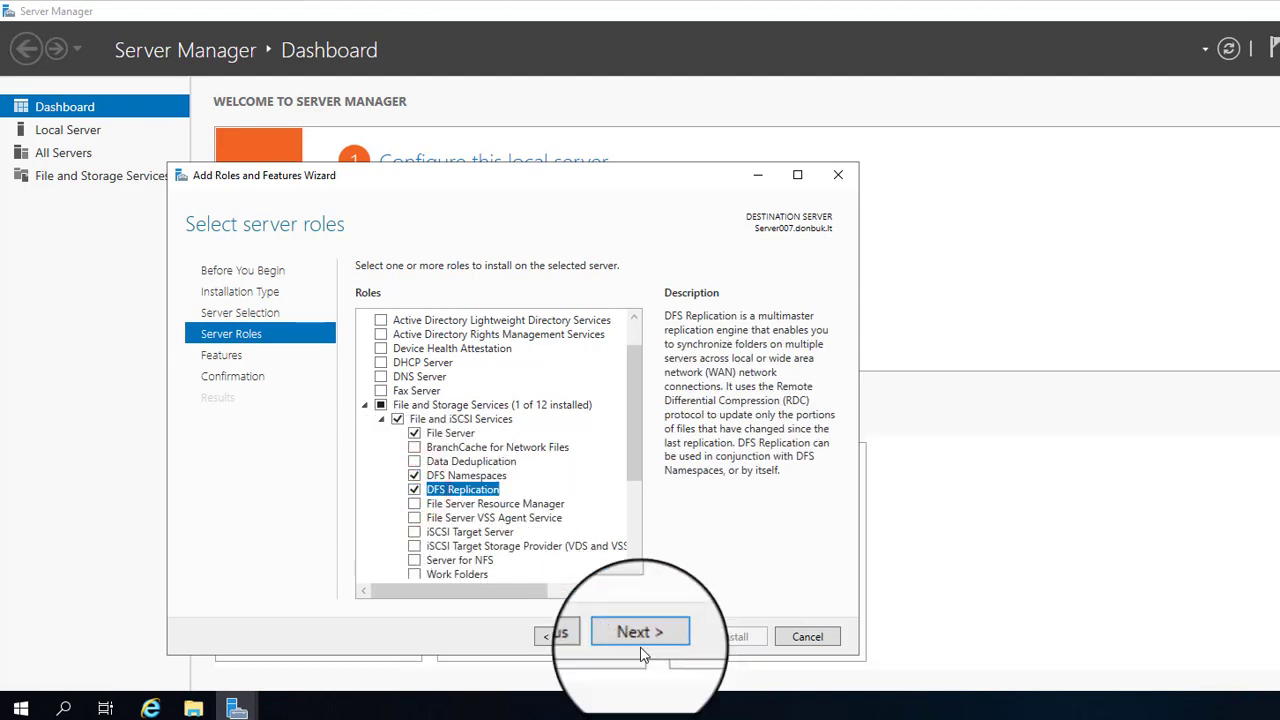
Step: Skip extra features, install the chosen DFS role services, and close the wizard
click(641, 640)
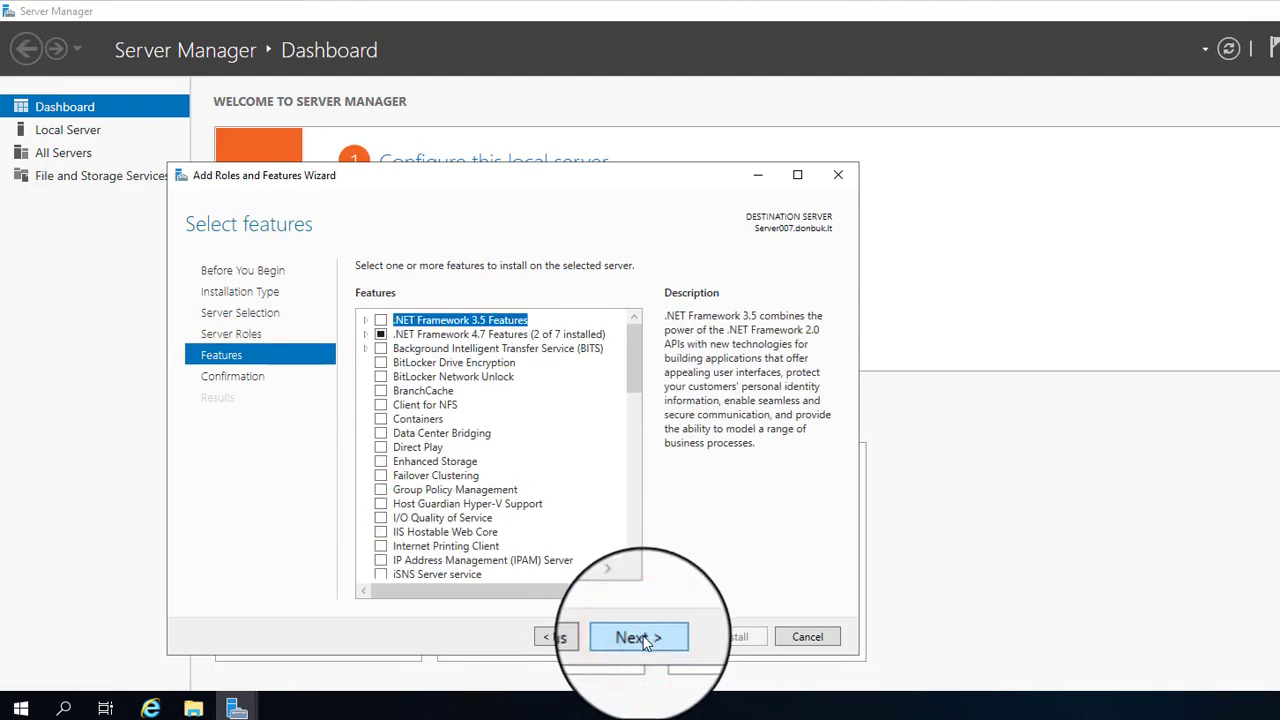
click(643, 639)
click(738, 638)
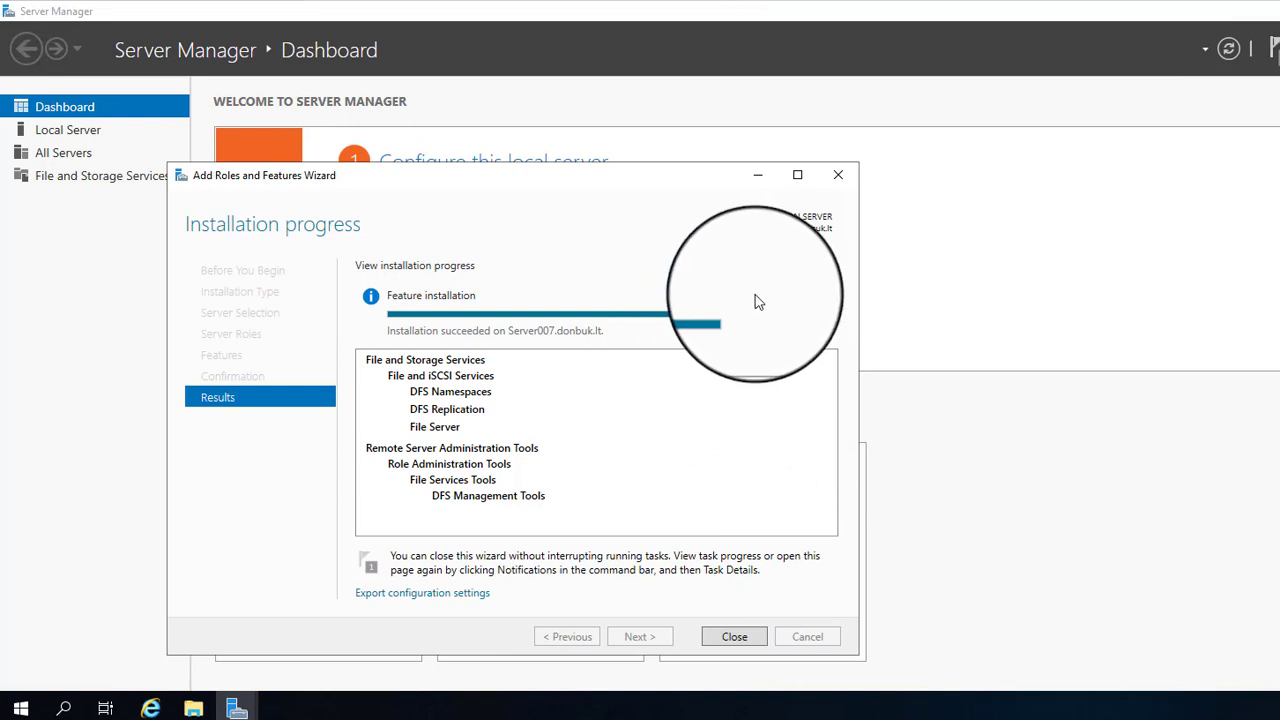
click(736, 645)
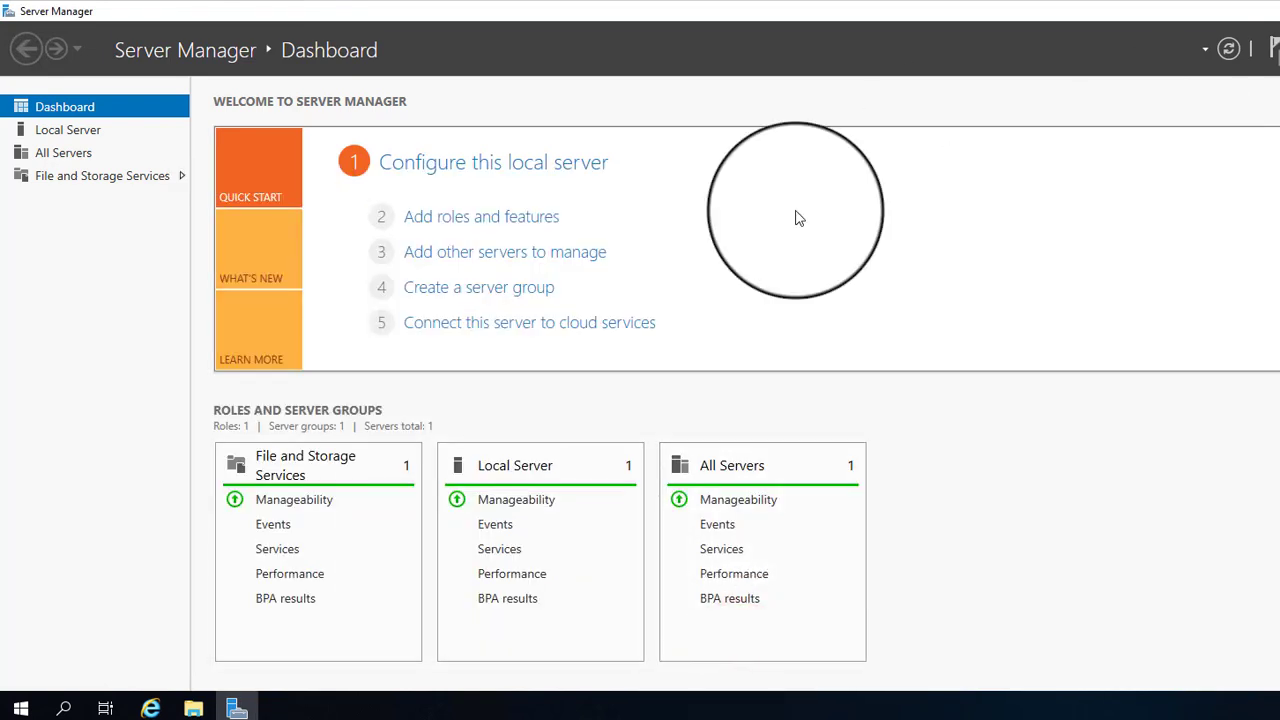
Step: Launch DFS Management from the Start menu's Windows Administrative Tools folder
click(20, 708)
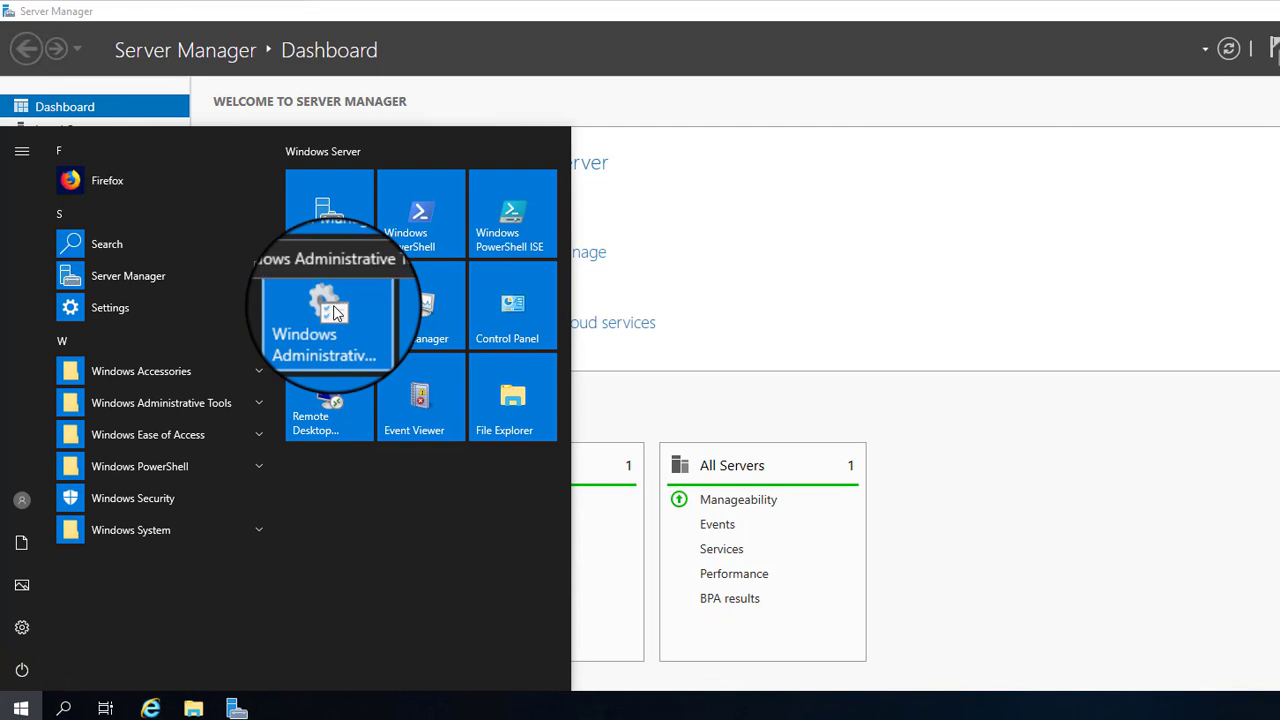
click(336, 313)
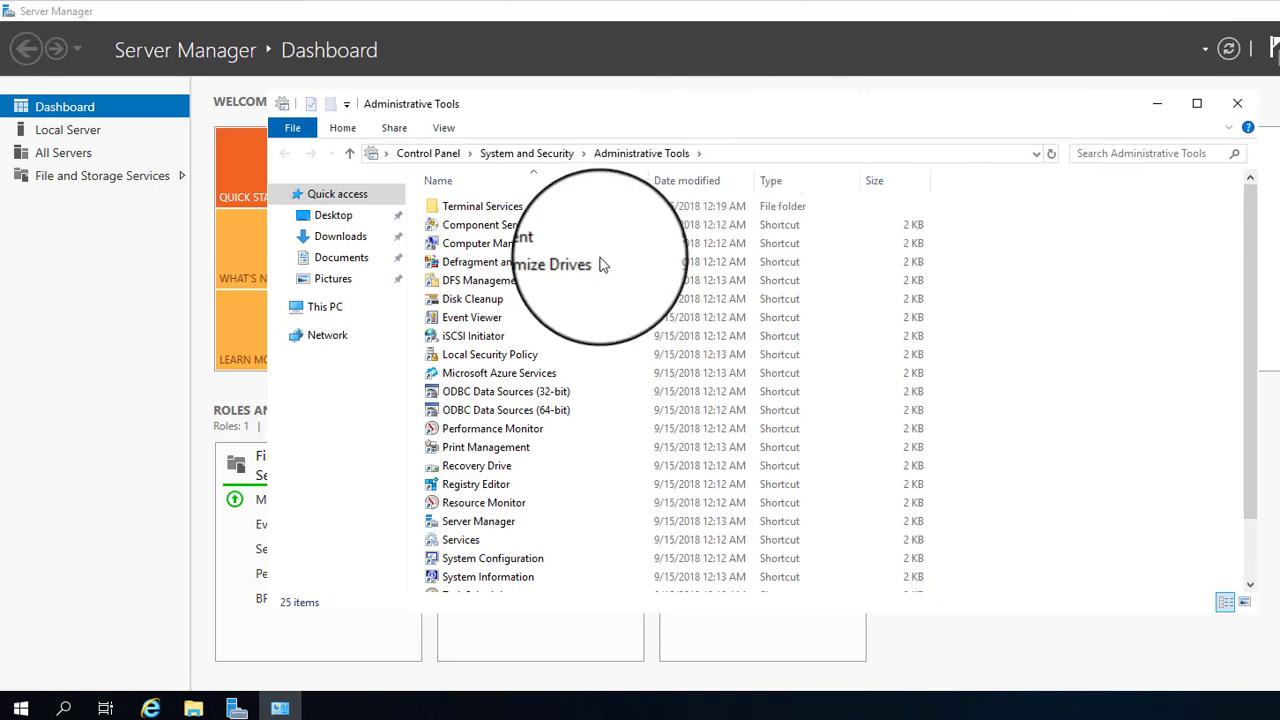
click(494, 282)
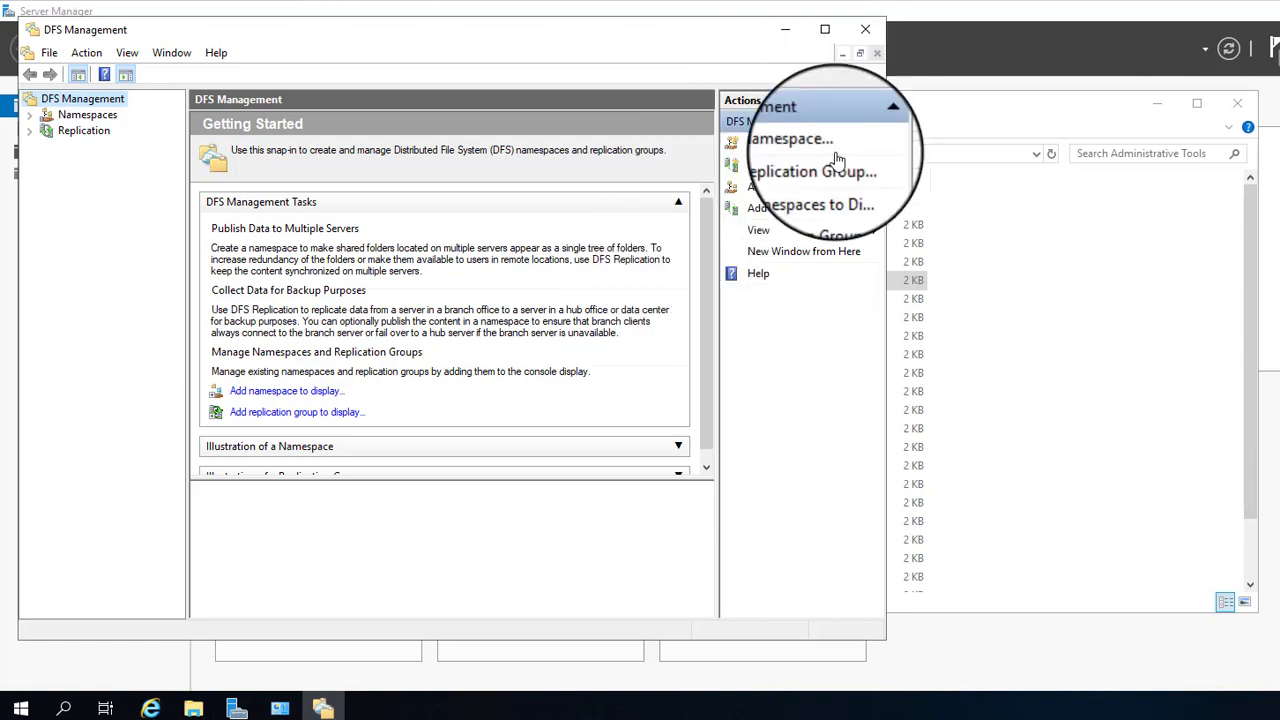
Step: Start the New Namespace Wizard and search the domain for a host computer
click(797, 148)
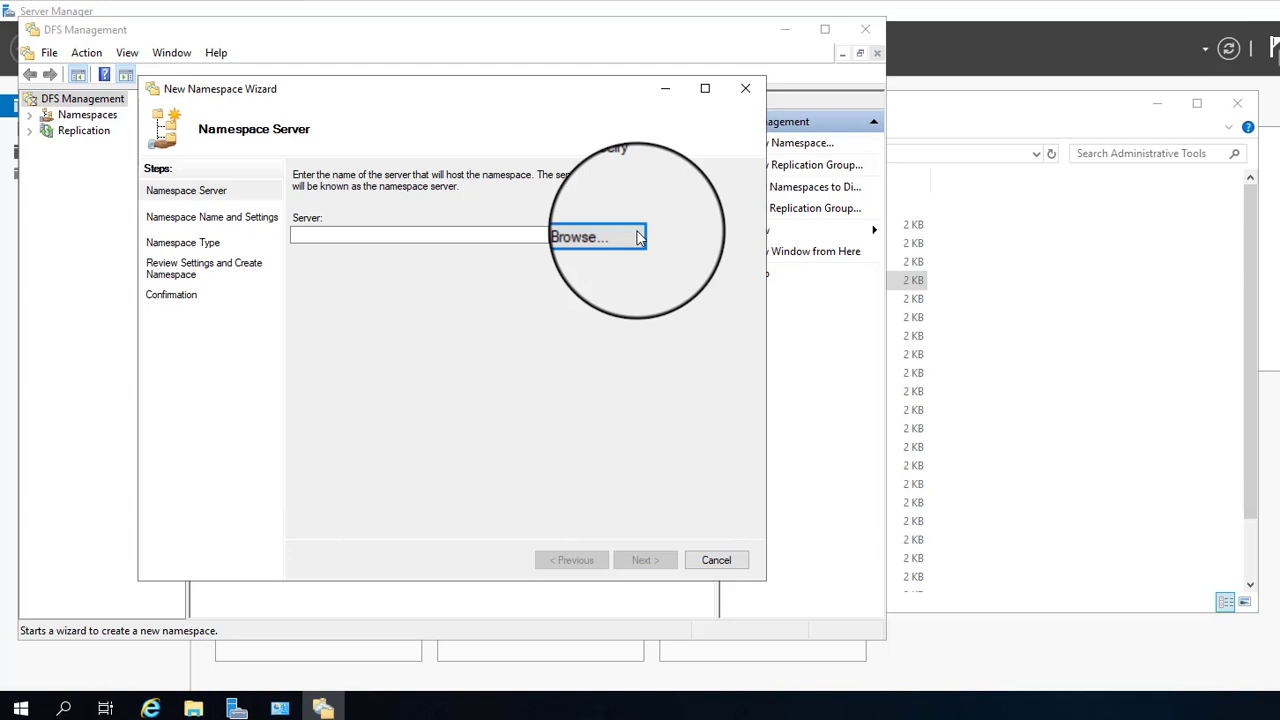
click(592, 234)
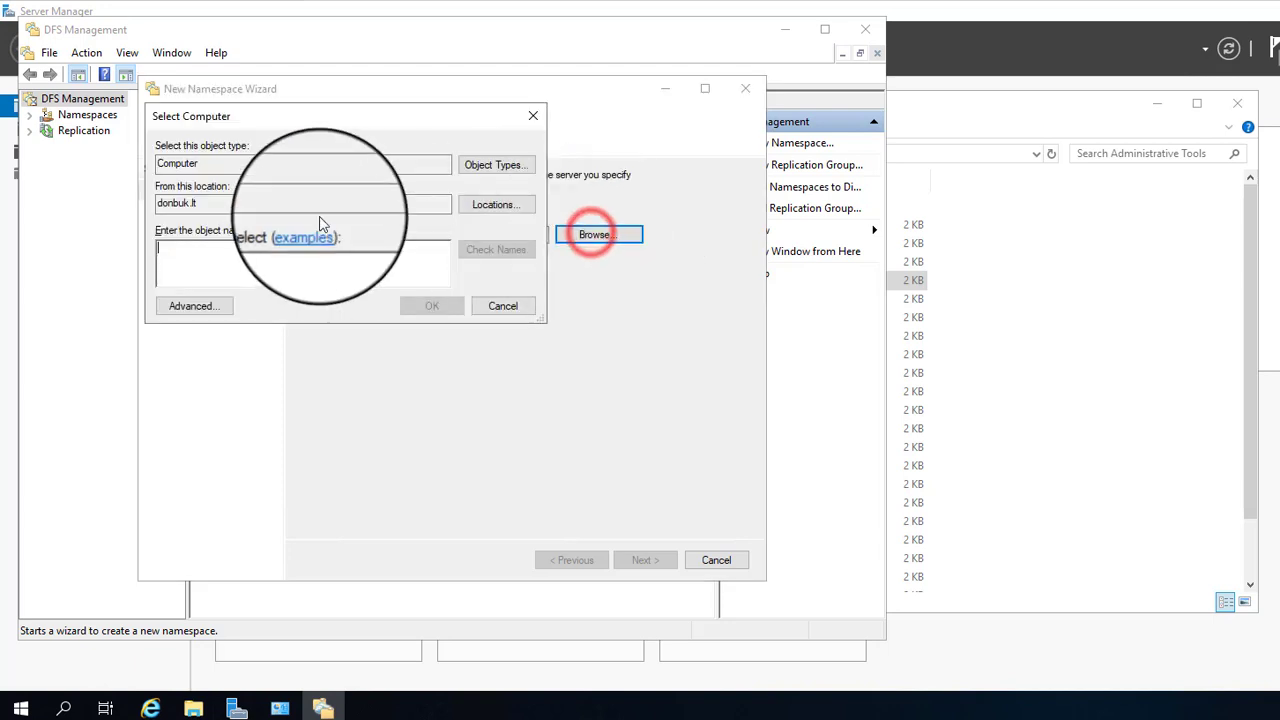
click(170, 305)
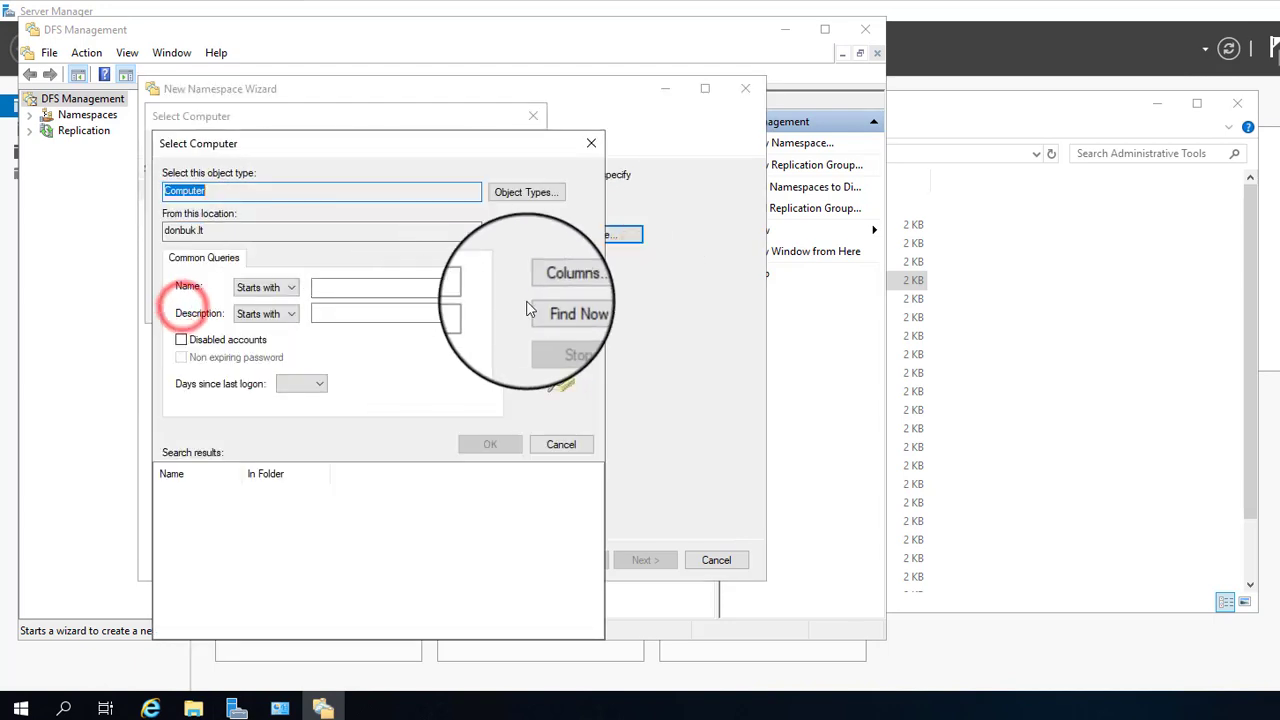
click(540, 301)
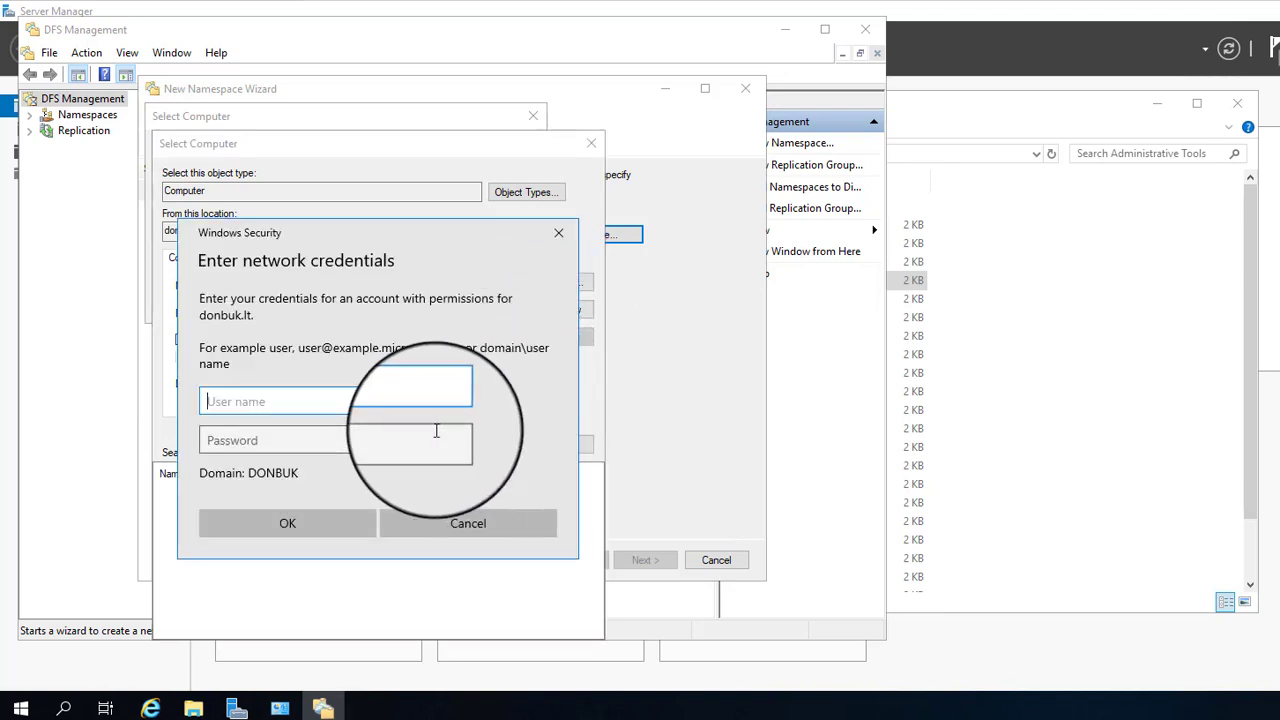
Step: Authenticate as administrator and choose SERVER007 as the namespace server
text(ad)
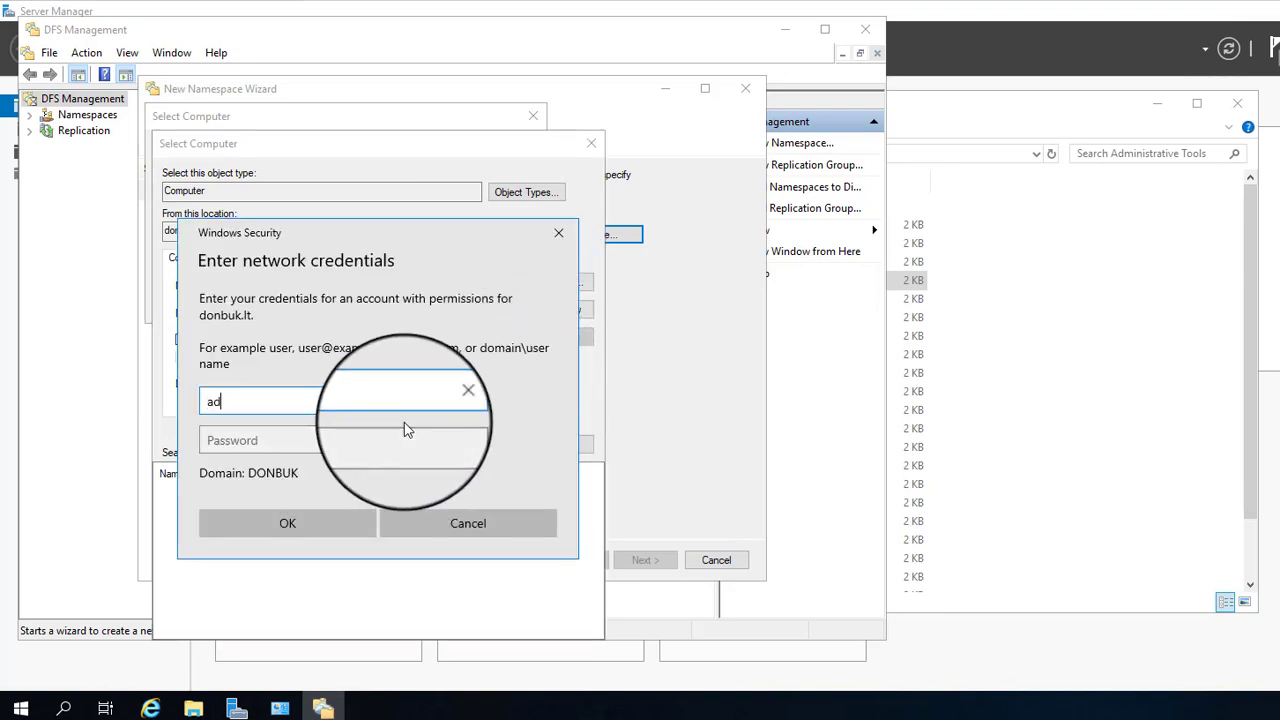
text(ministrator)
key(Tab)
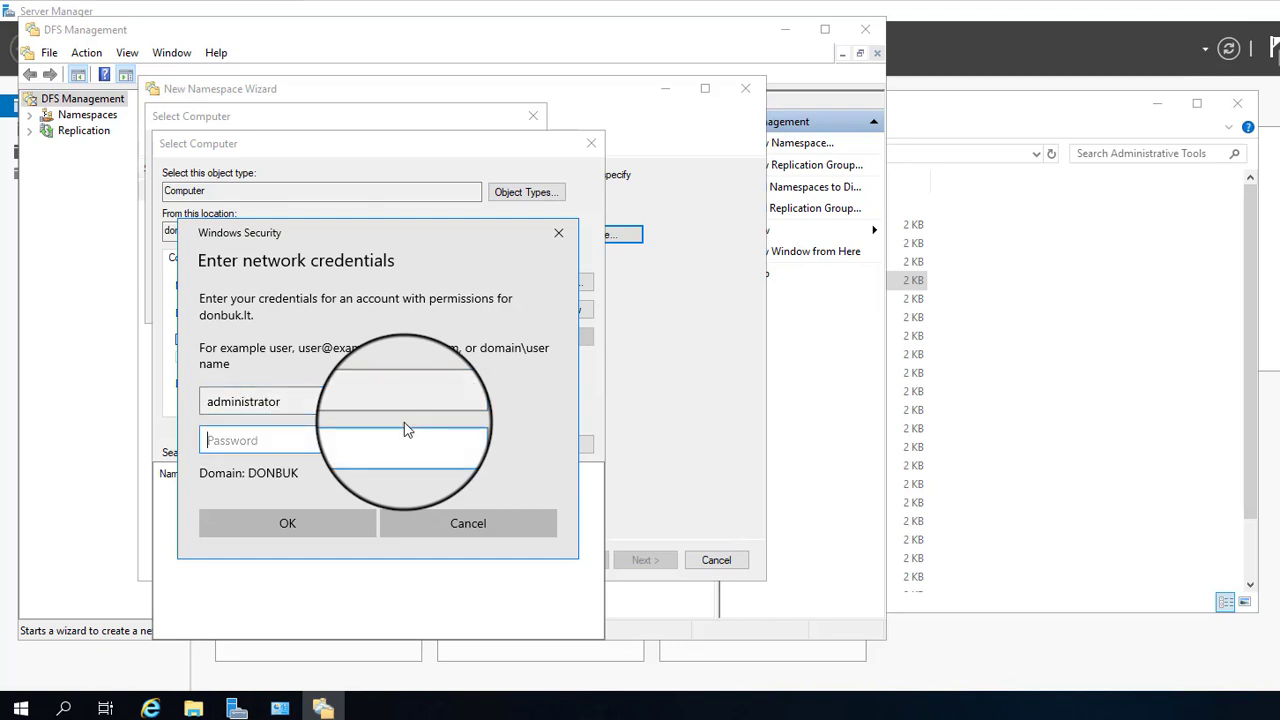
text(*********)
key(Return)
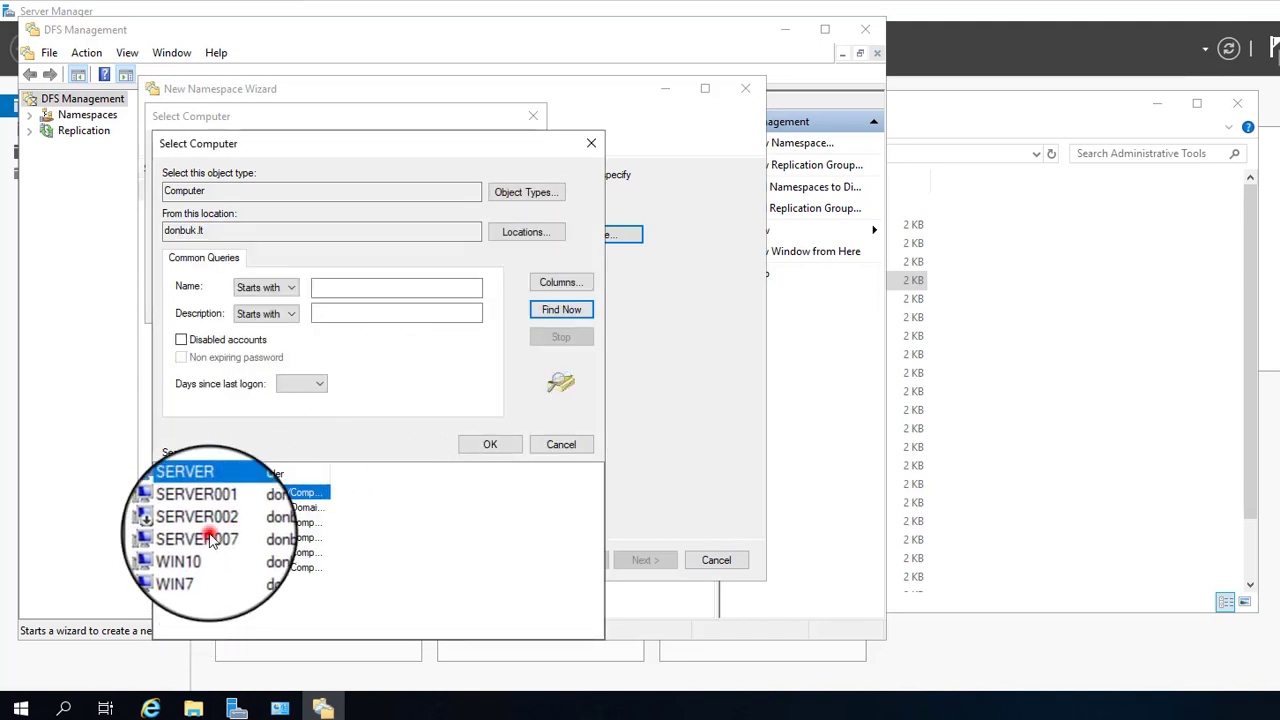
click(210, 540)
click(492, 446)
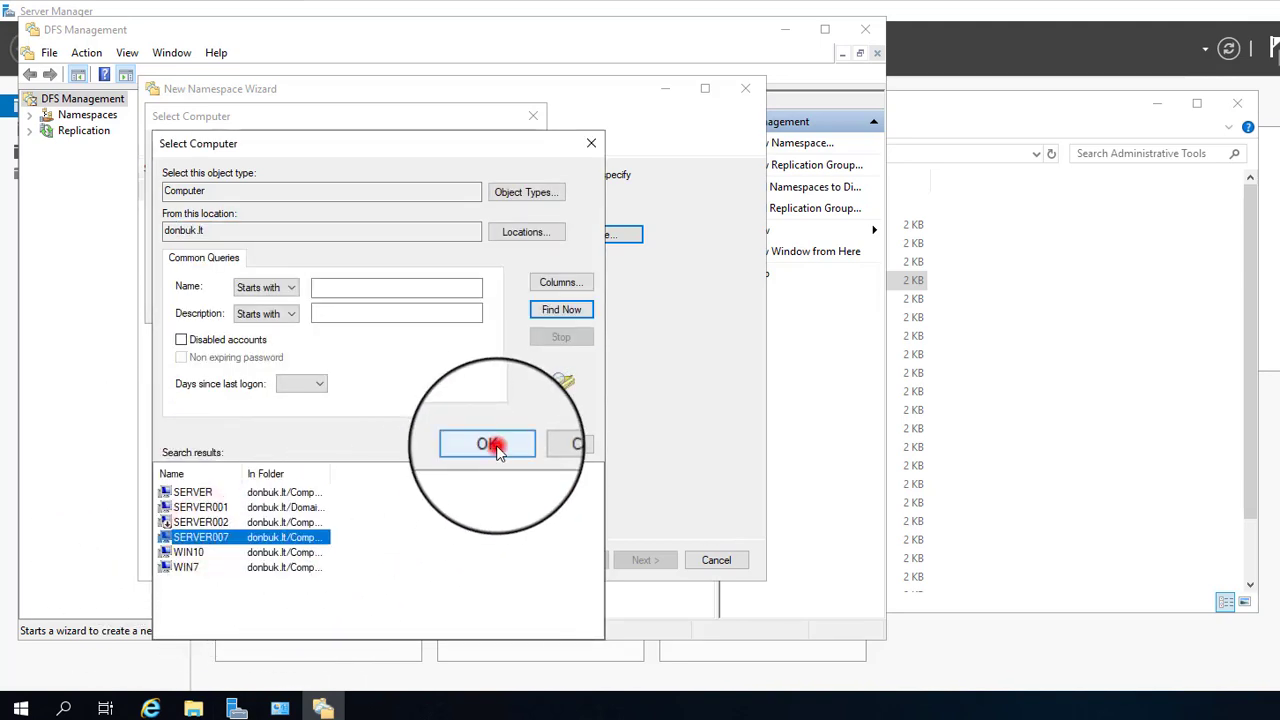
click(437, 305)
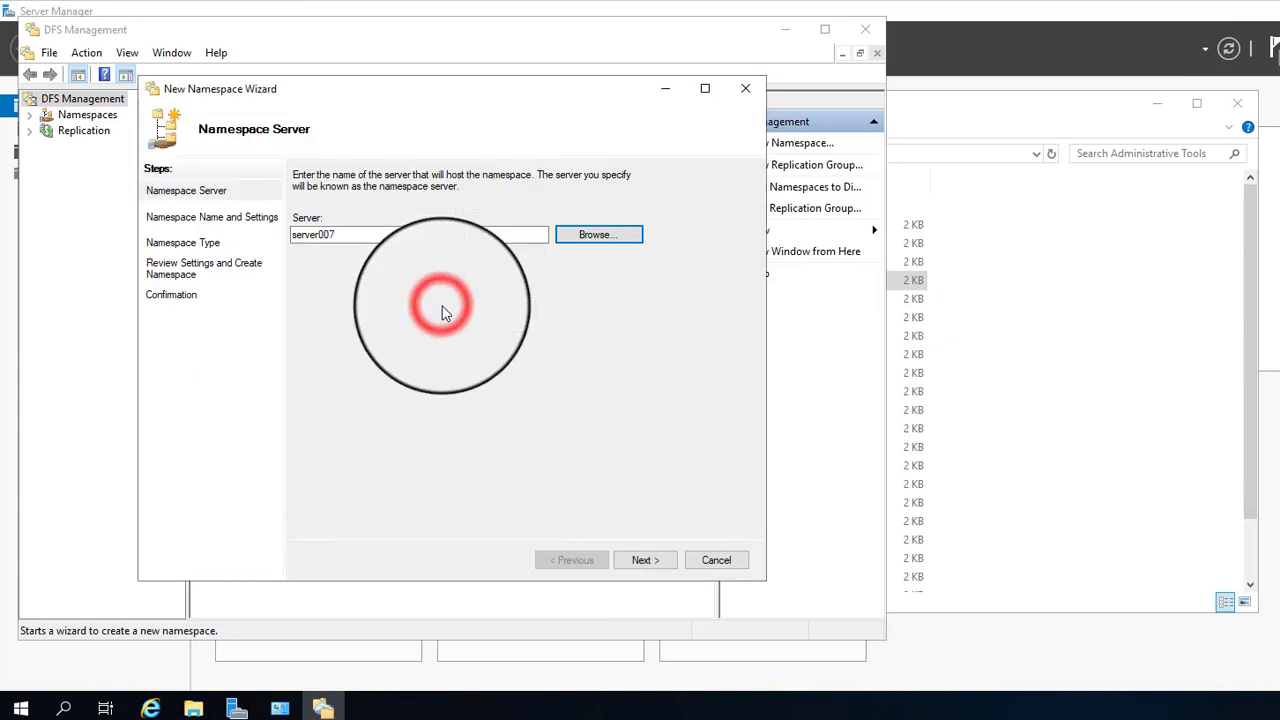
Step: Name the namespace saugykla, keep it domain-based in Windows Server 2008 mode, and create it
click(645, 560)
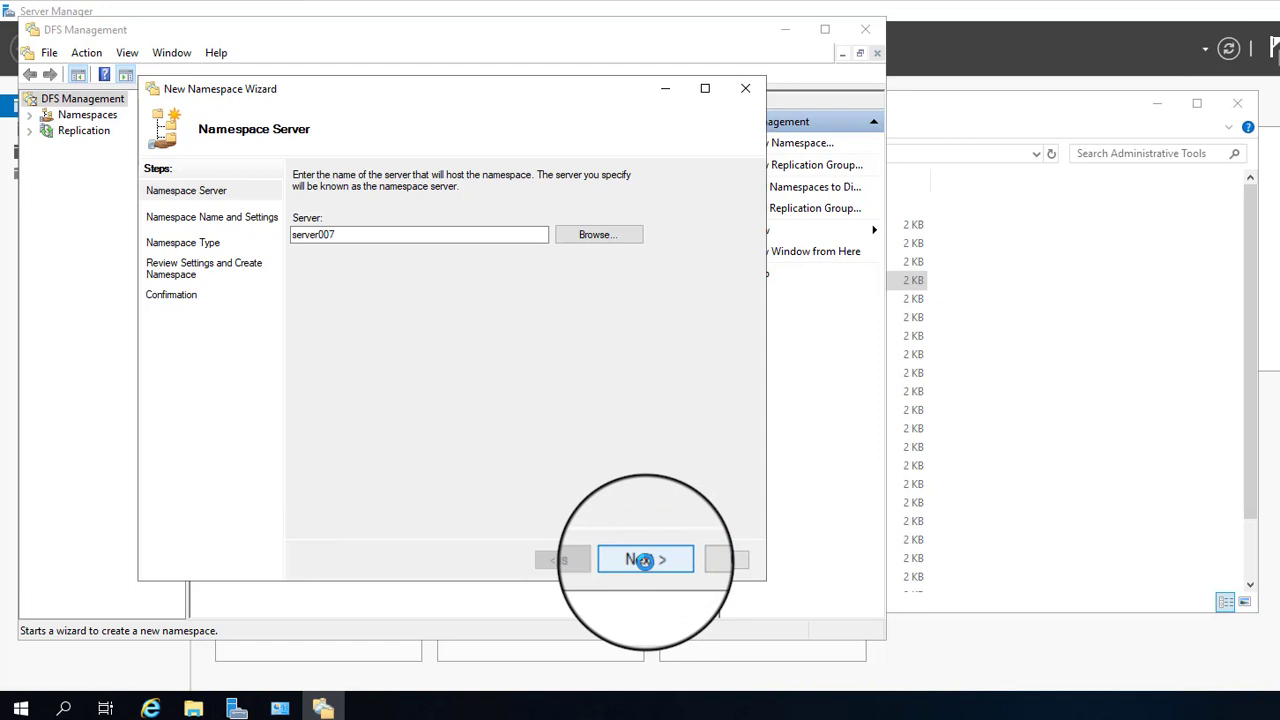
click(641, 560)
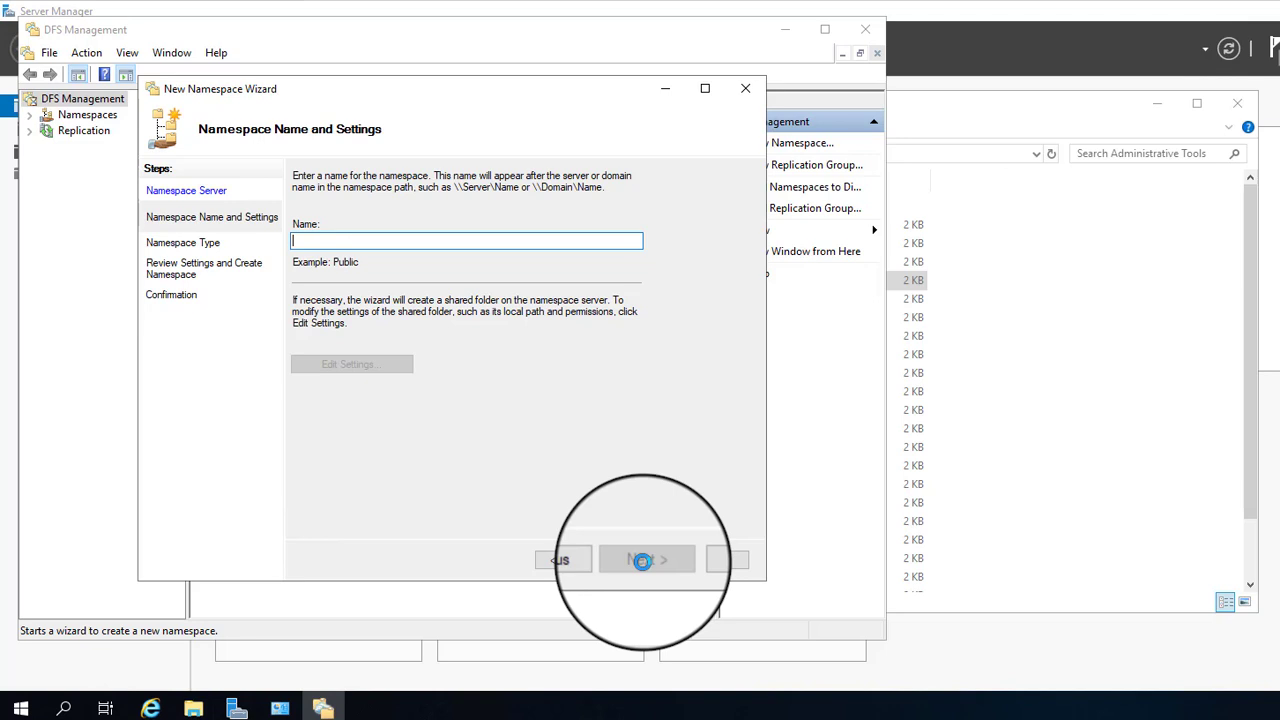
text(saugykla)
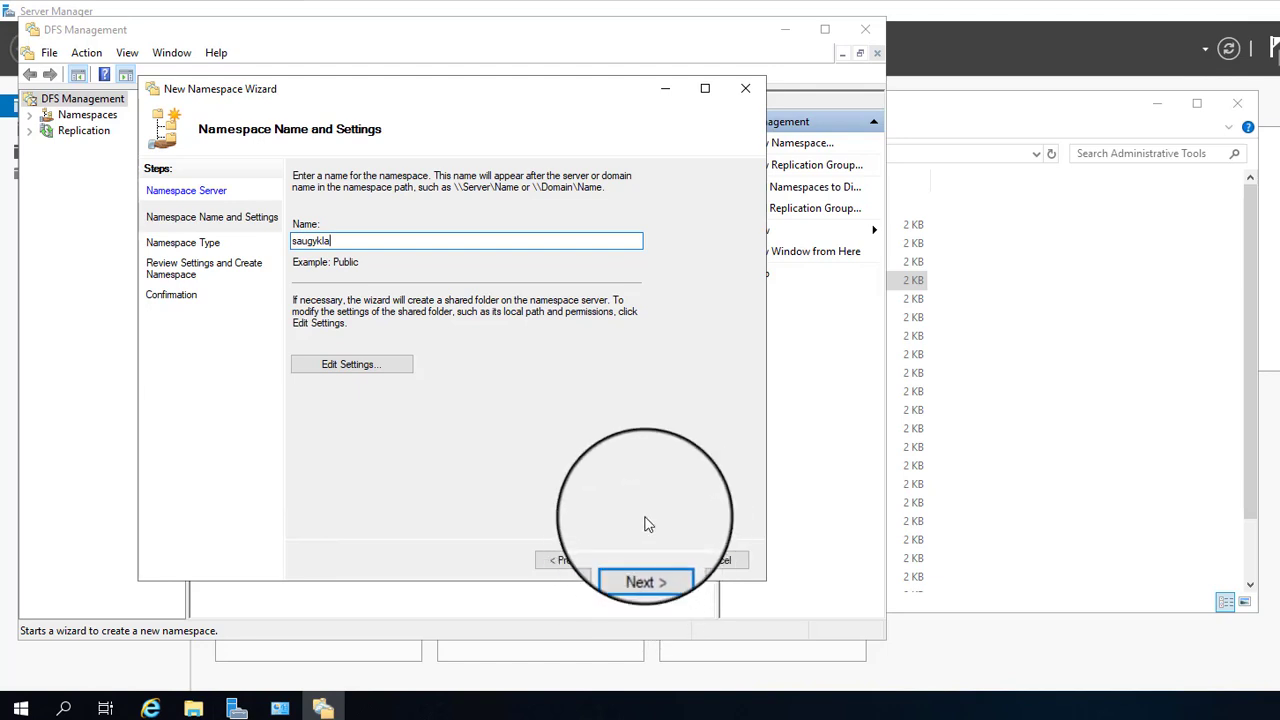
click(645, 560)
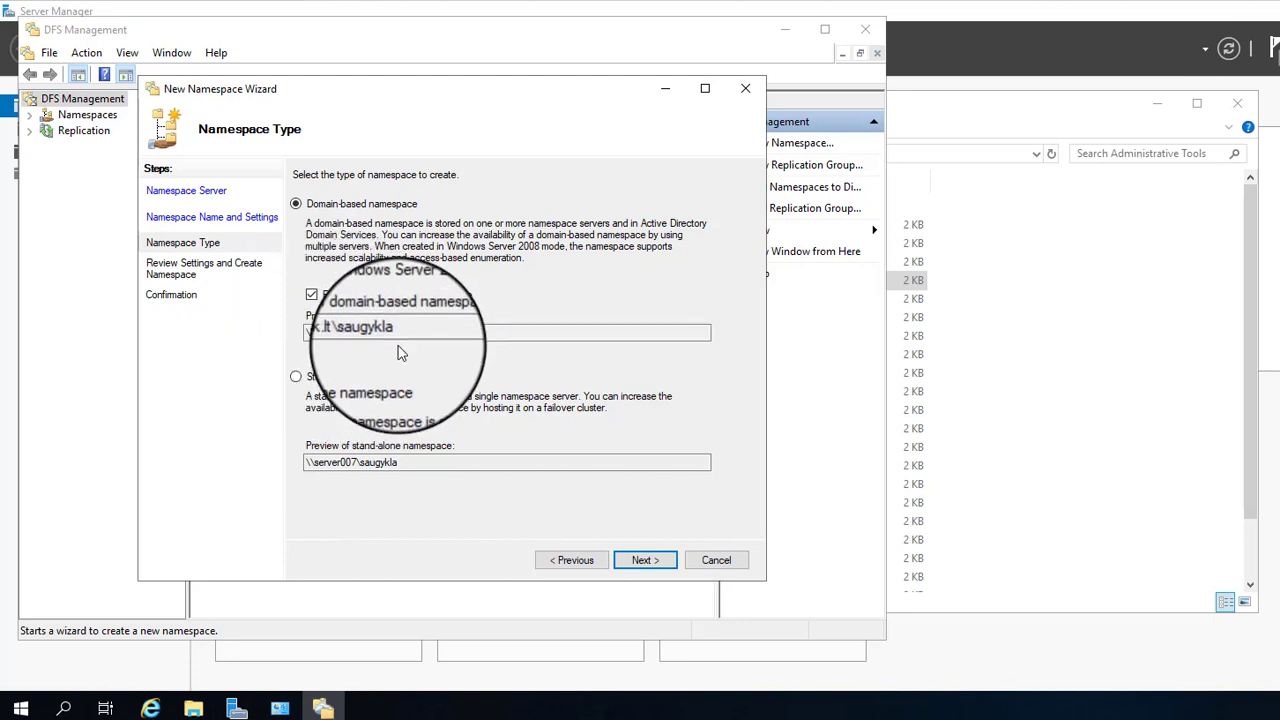
drag(421, 331, 272, 327)
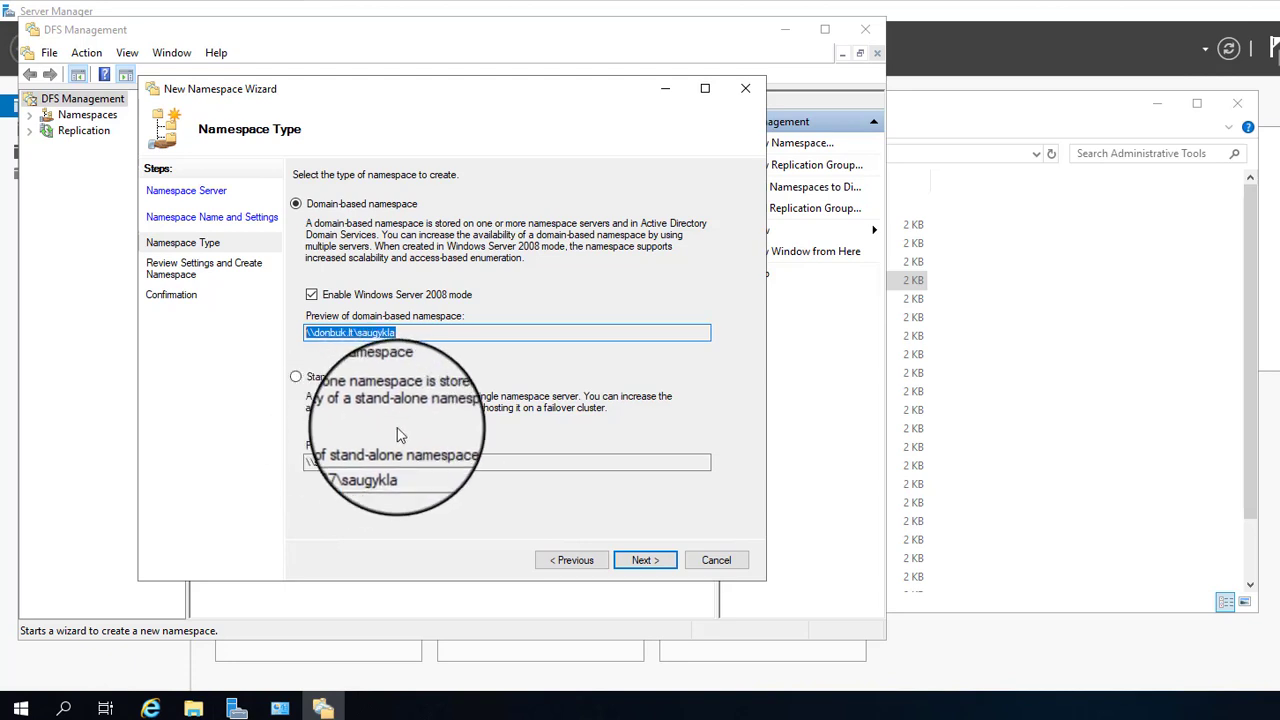
click(630, 568)
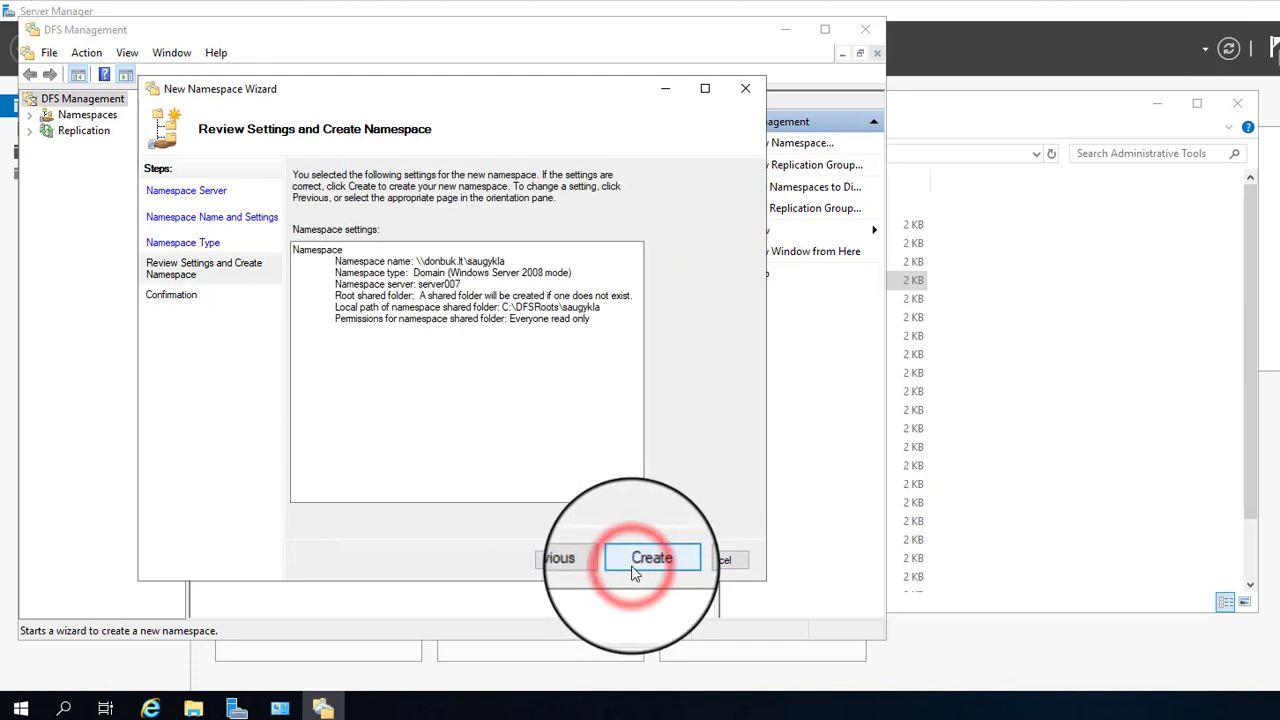
click(656, 566)
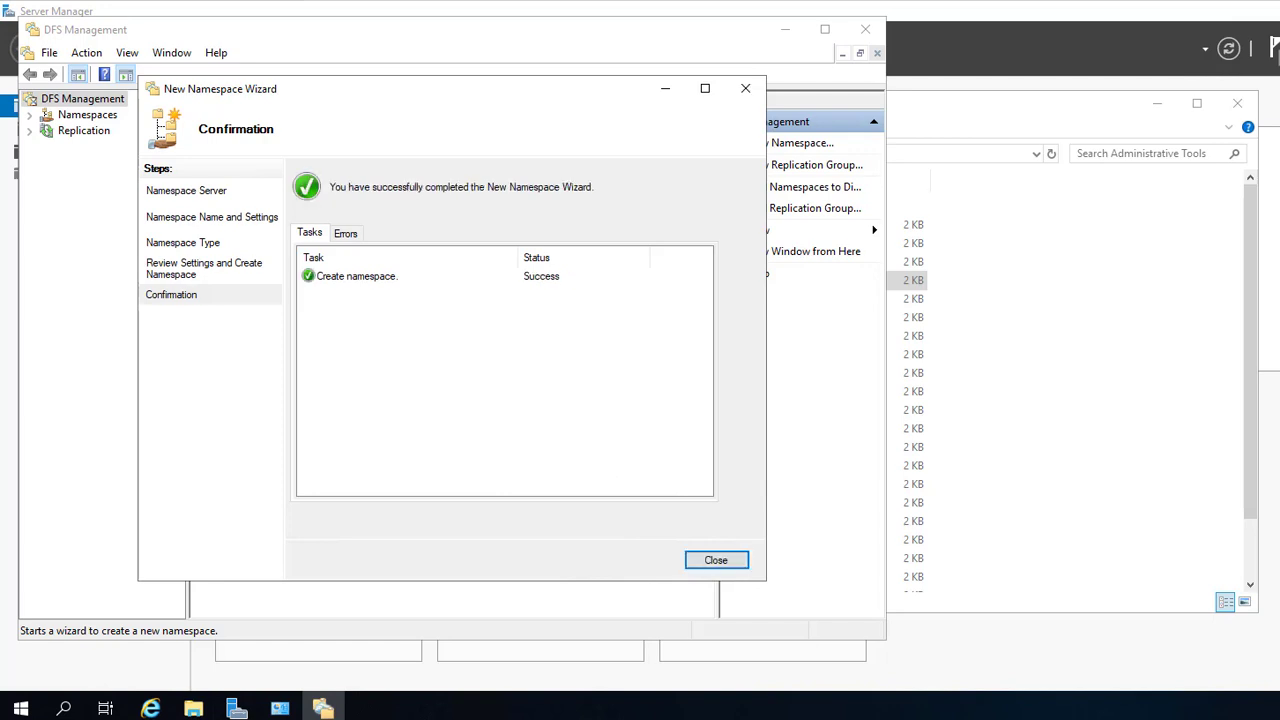
key(Return)
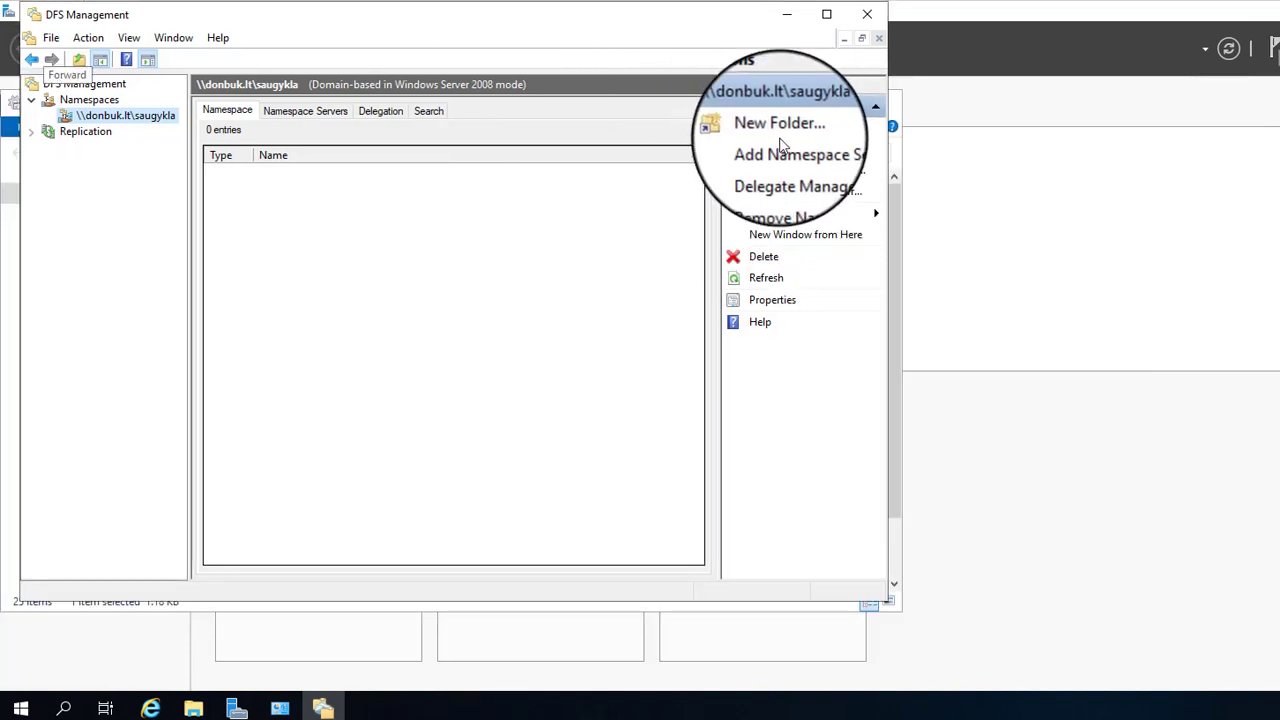
Step: Begin a new folder named vadovams at \\donbuk.lt\saugykla\vadovams and add a folder target
click(785, 129)
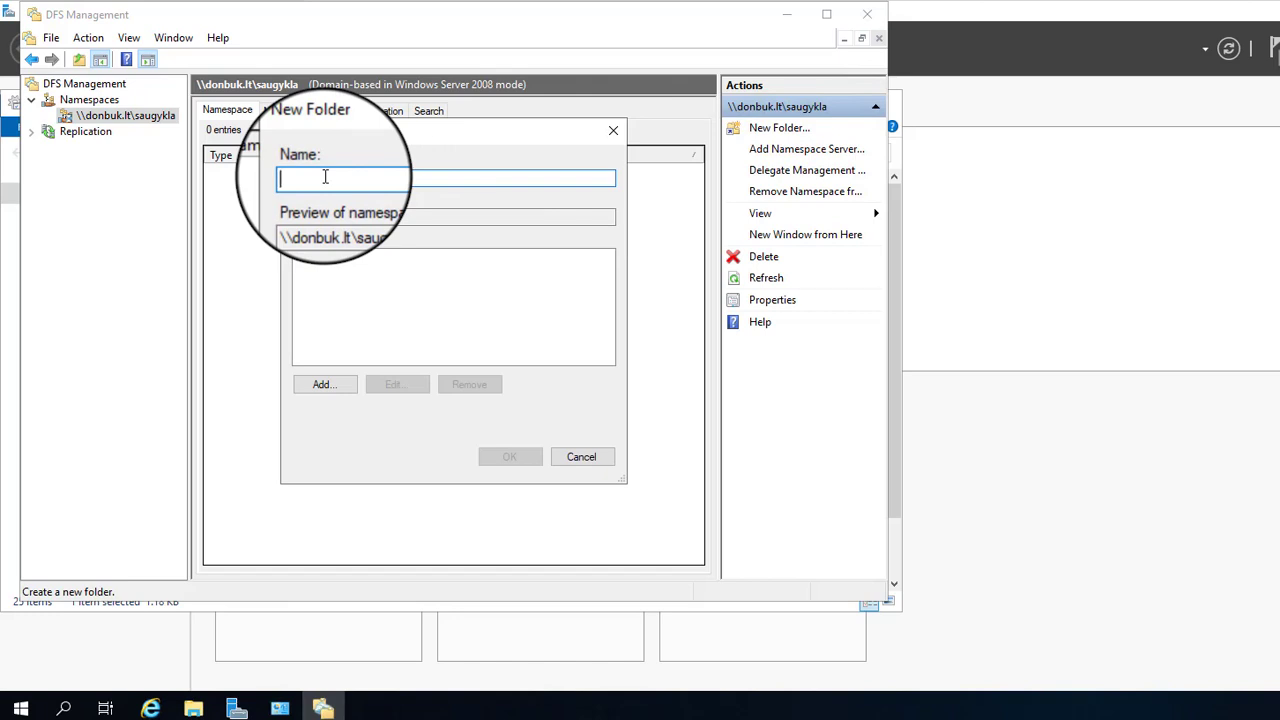
double_click(400, 217)
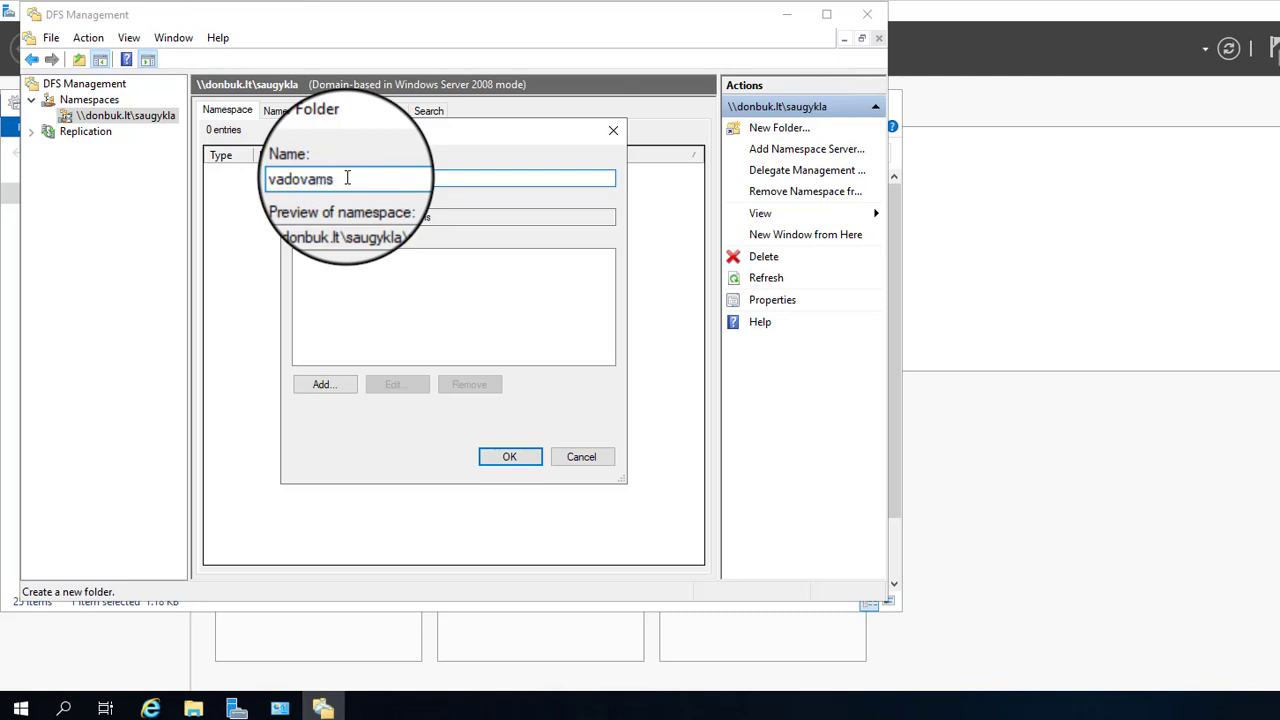
double_click(455, 217)
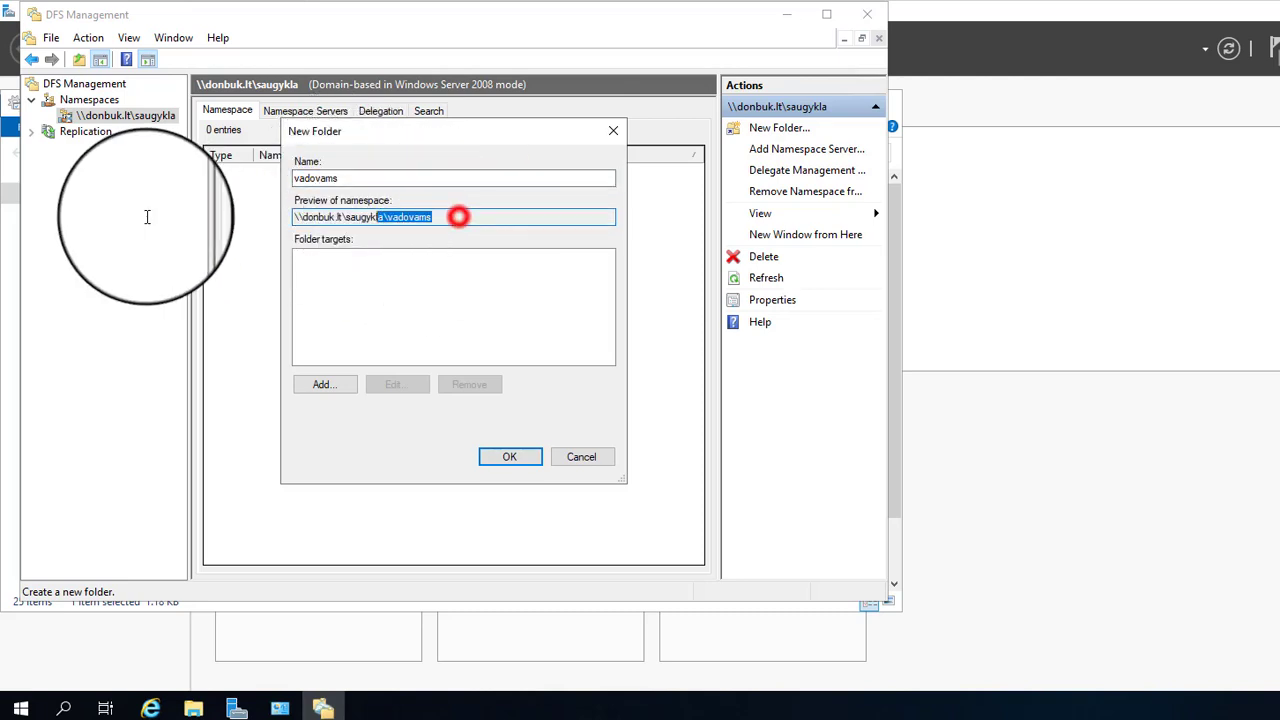
click(330, 388)
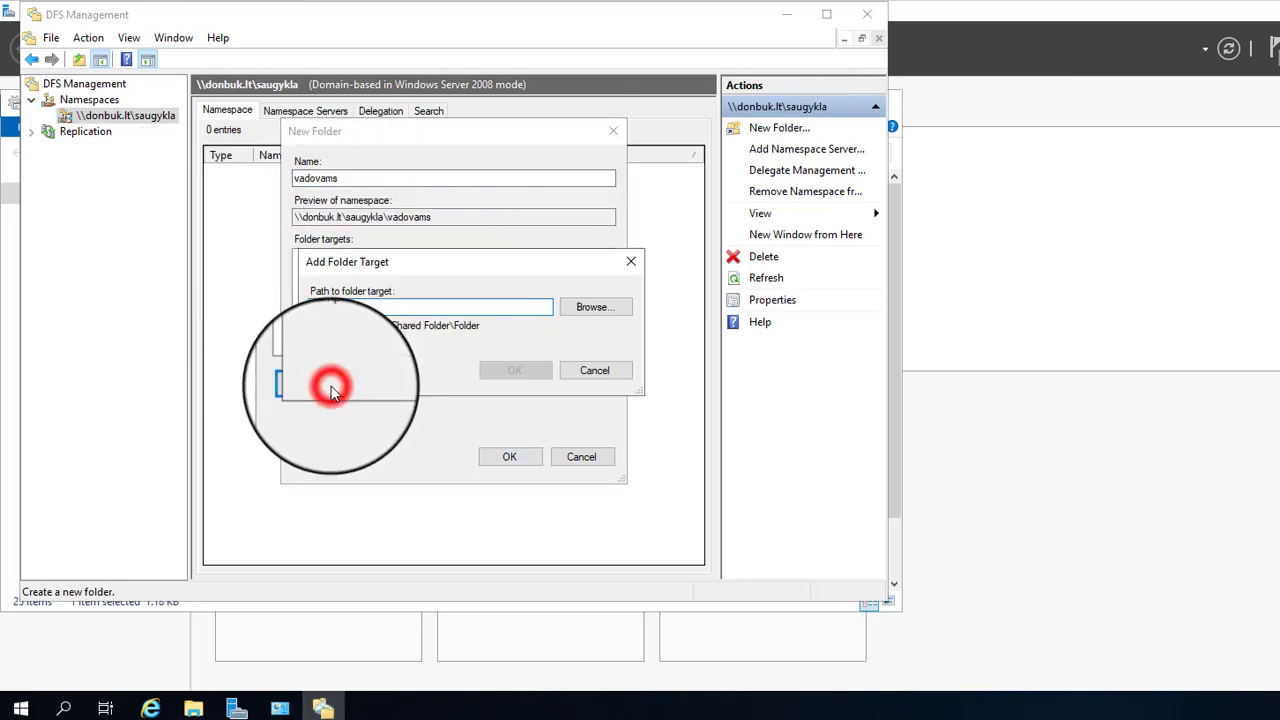
Step: Target vadovams at the \\SERVER007\Finansai share and create the folder
drag(413, 262, 531, 130)
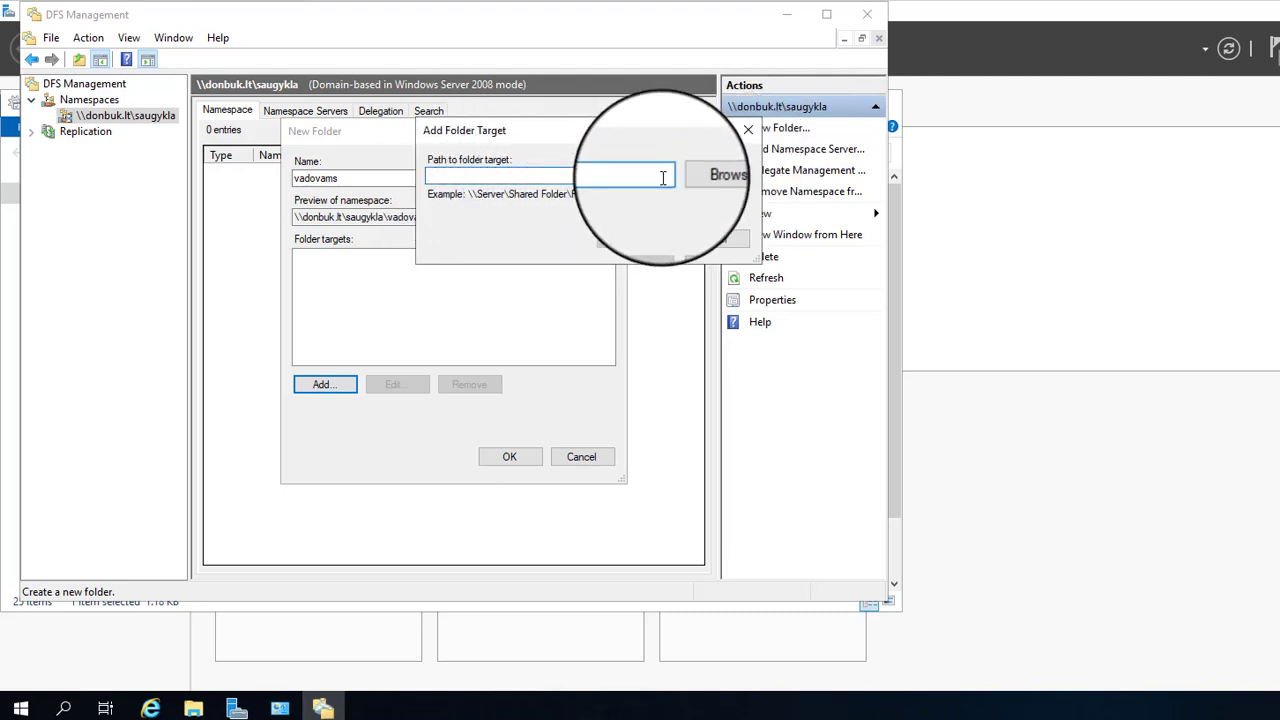
click(712, 175)
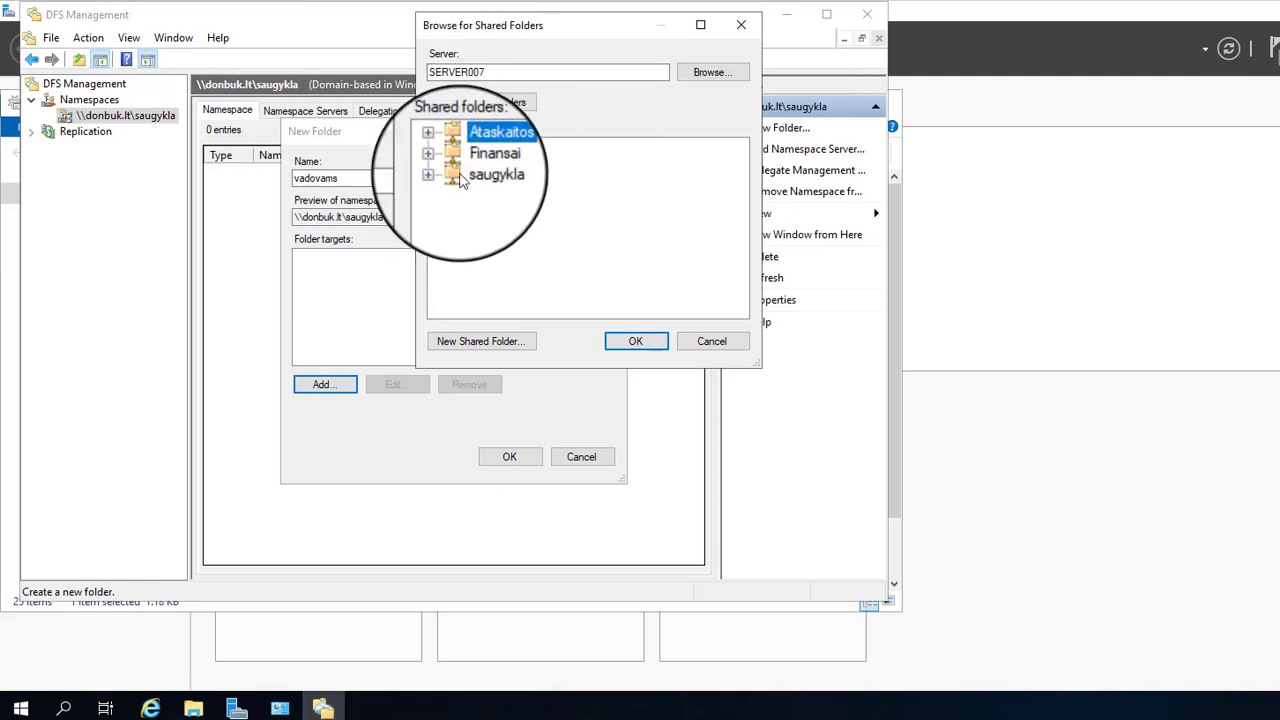
click(486, 162)
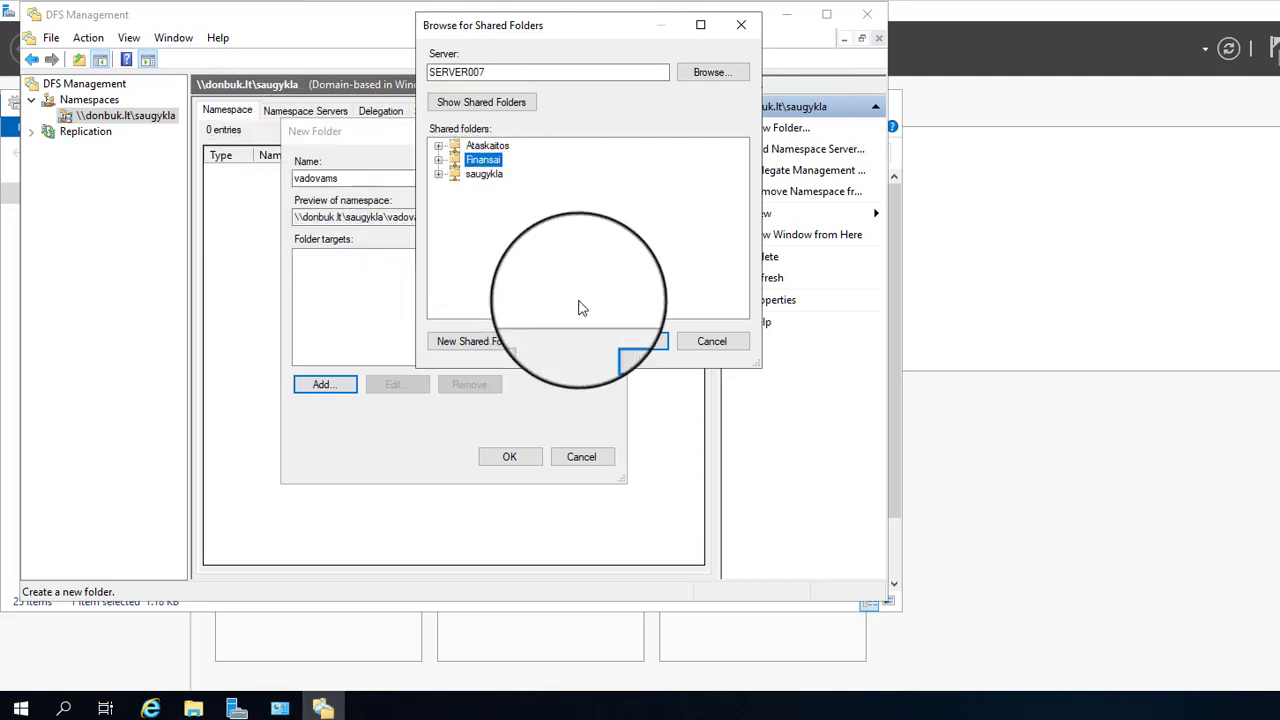
click(636, 343)
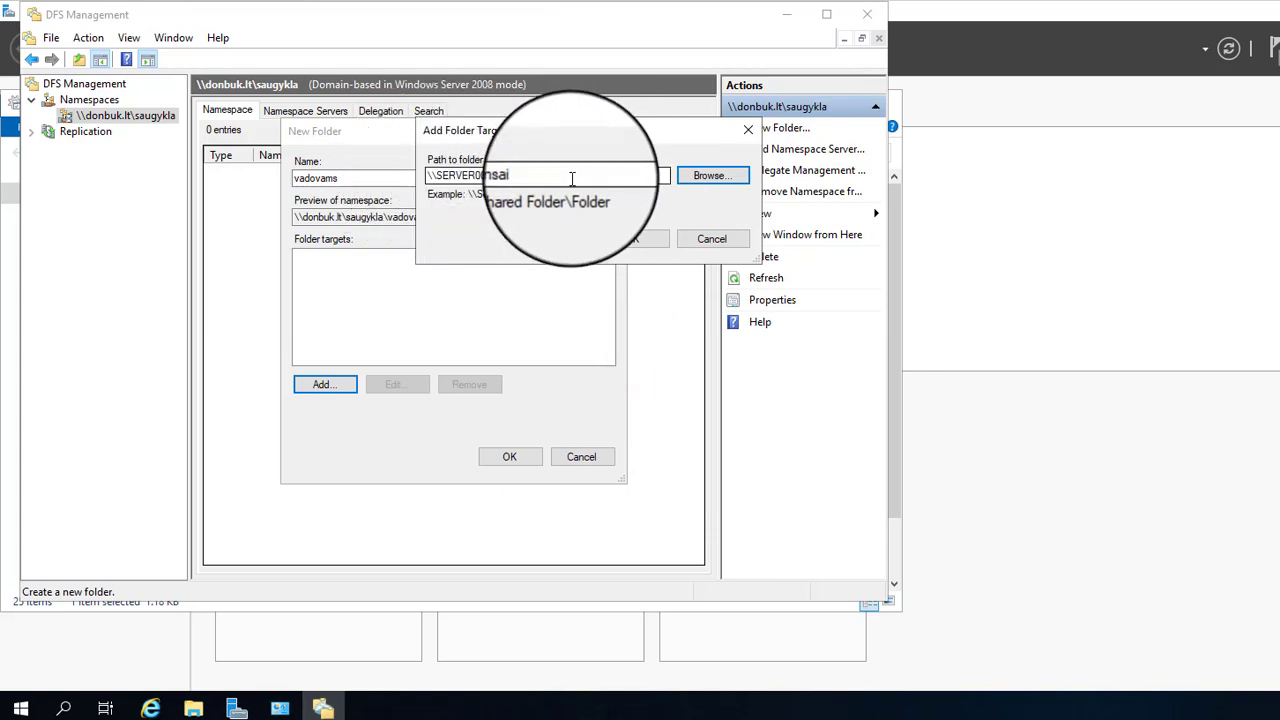
click(640, 238)
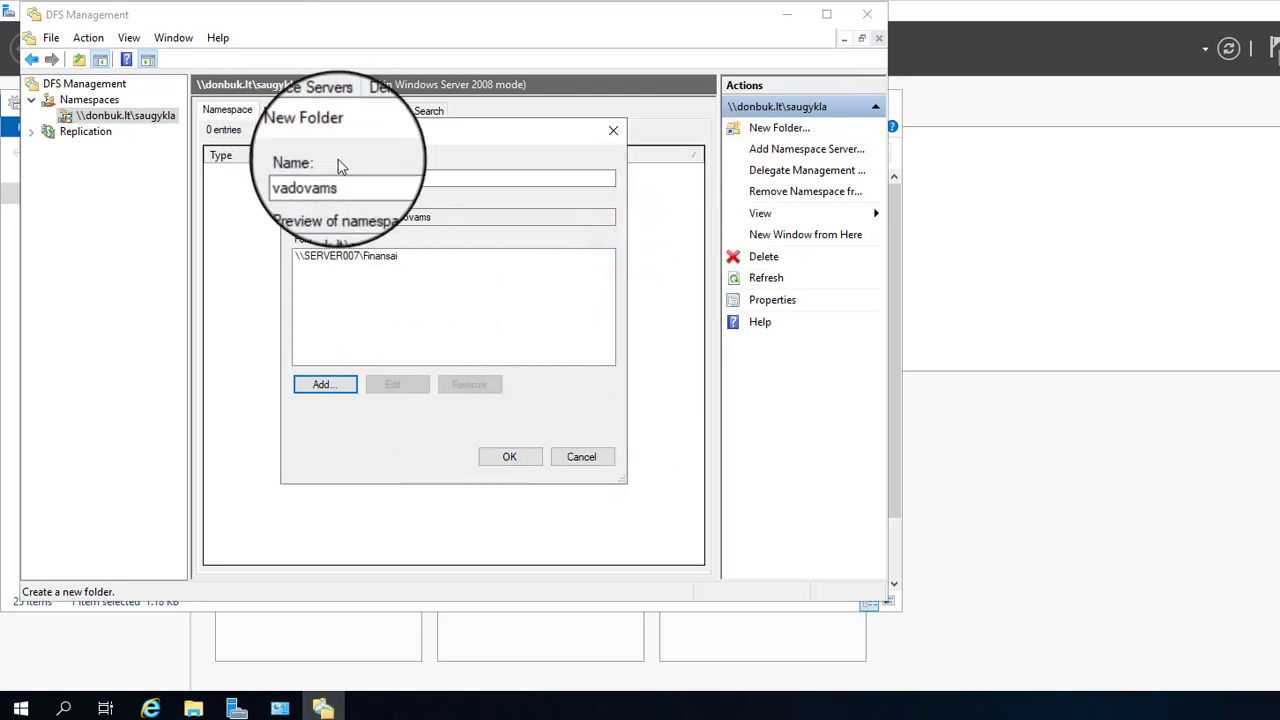
click(520, 460)
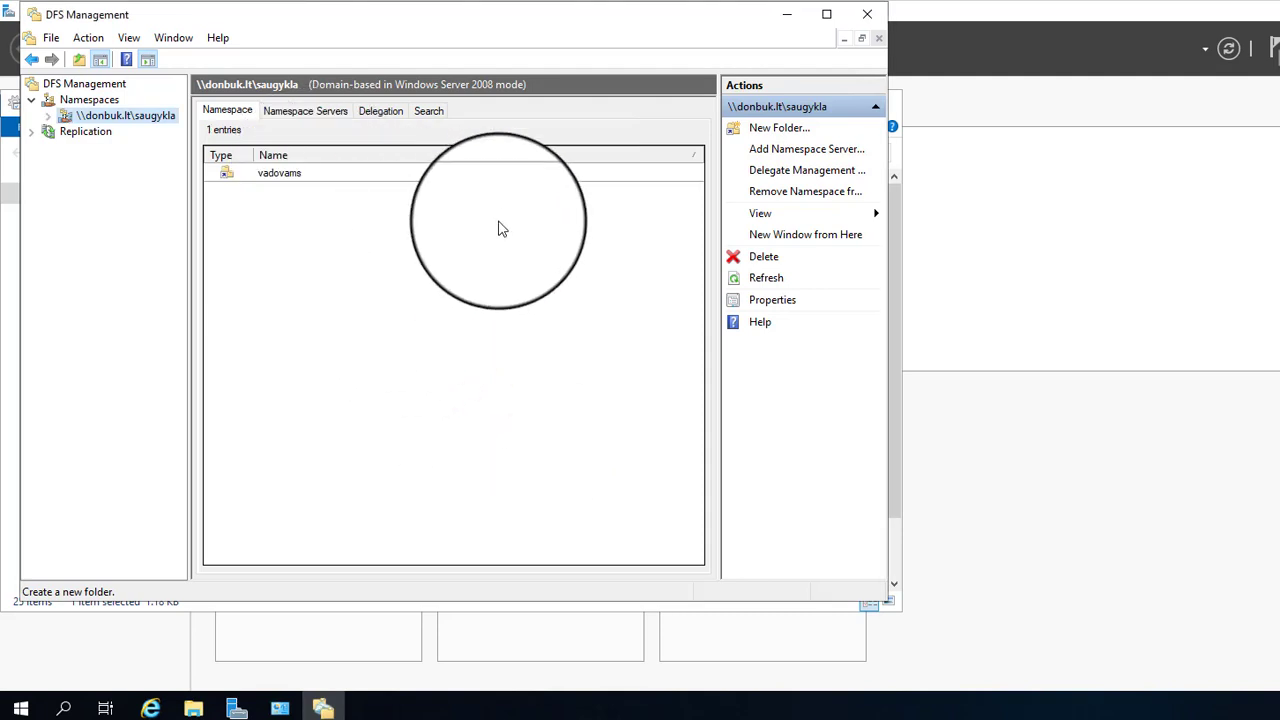
Step: Create the namespace folder Spaudai targeting \\SERVER007\Ataskaitos
click(779, 130)
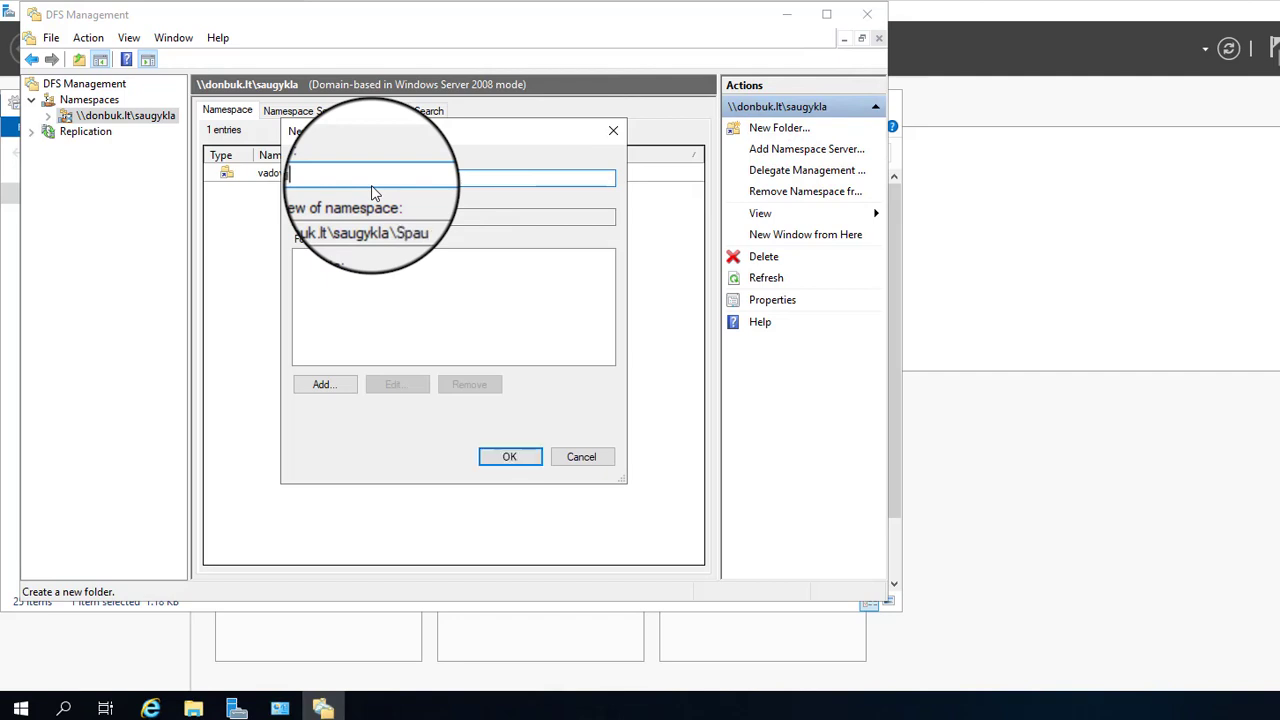
text(Spaudai)
click(323, 384)
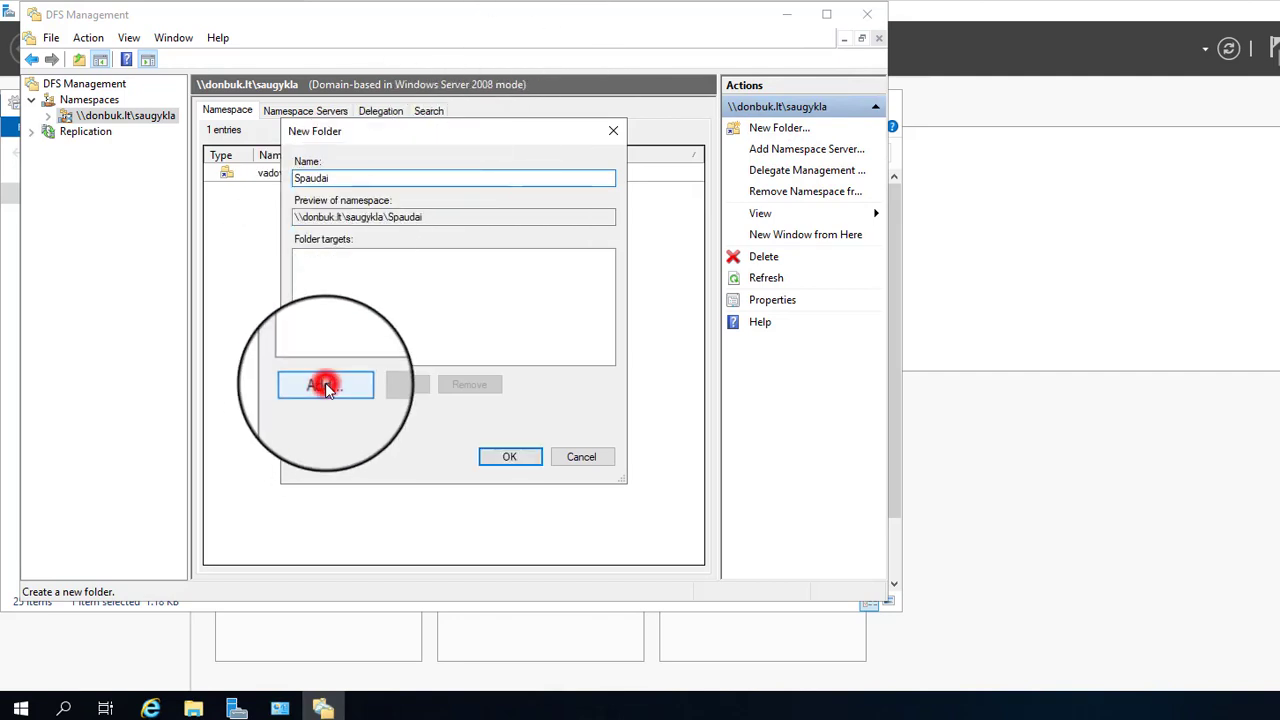
click(595, 307)
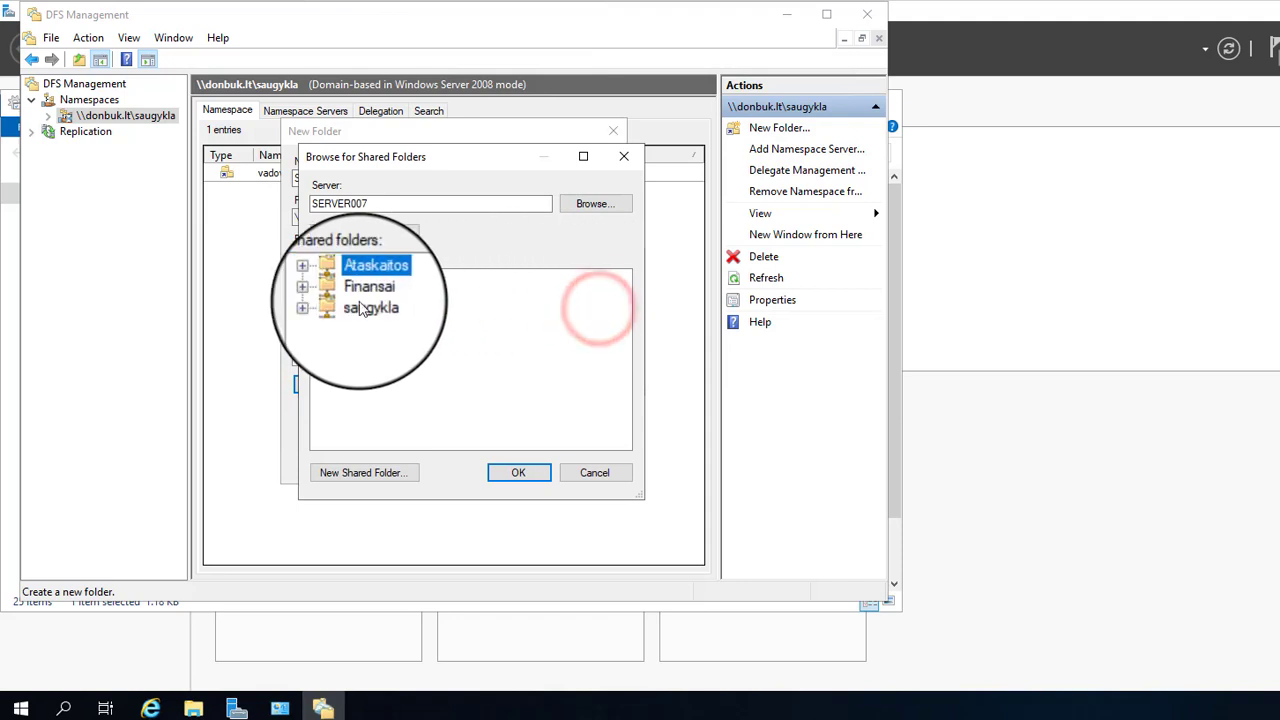
click(518, 472)
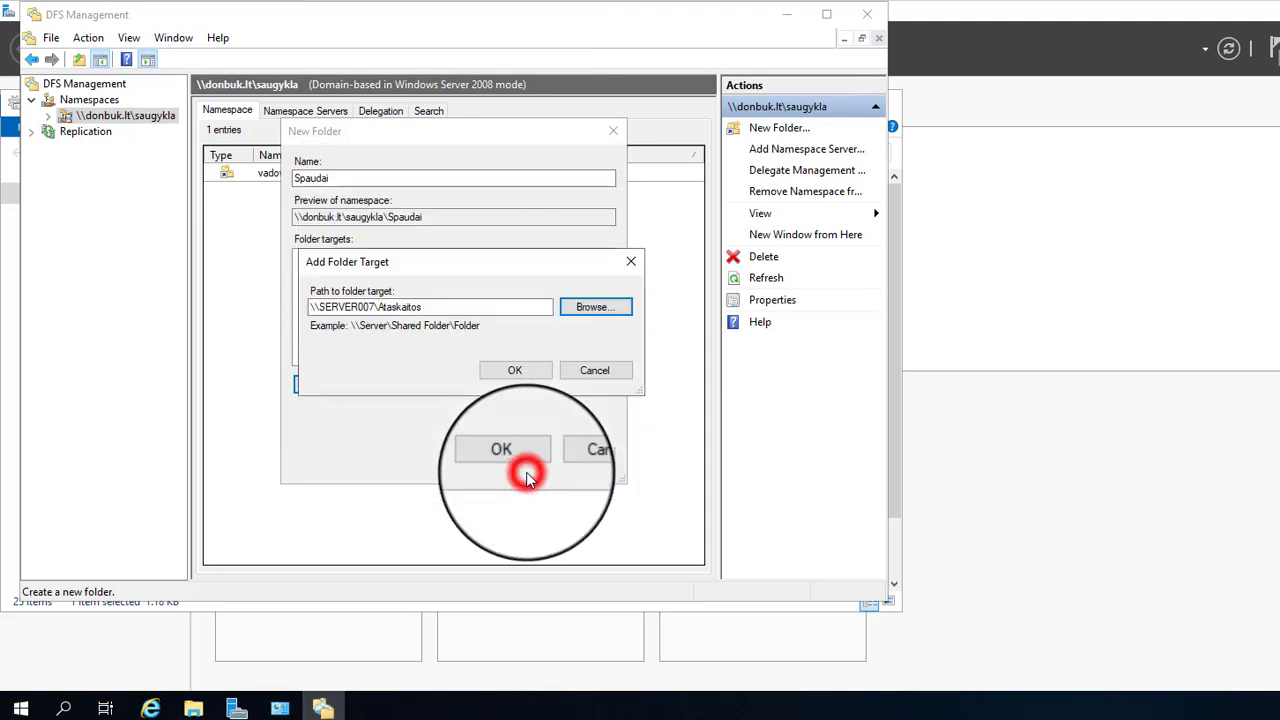
click(525, 372)
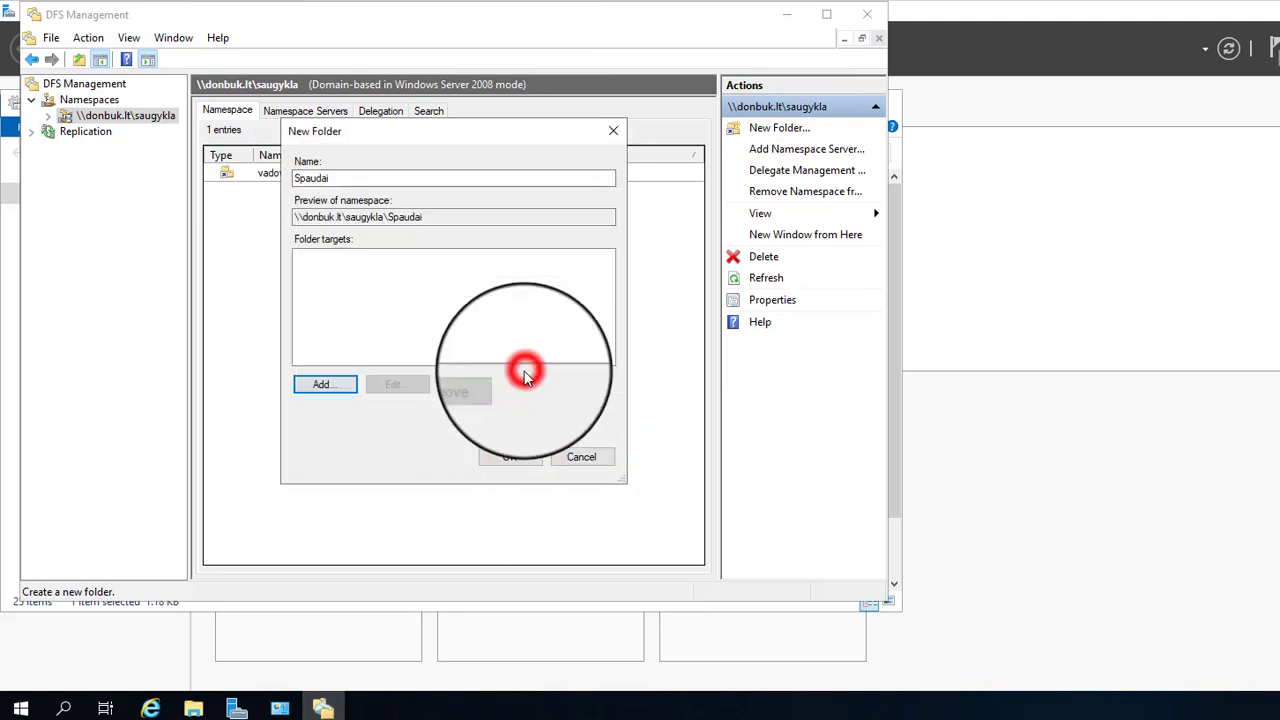
click(510, 457)
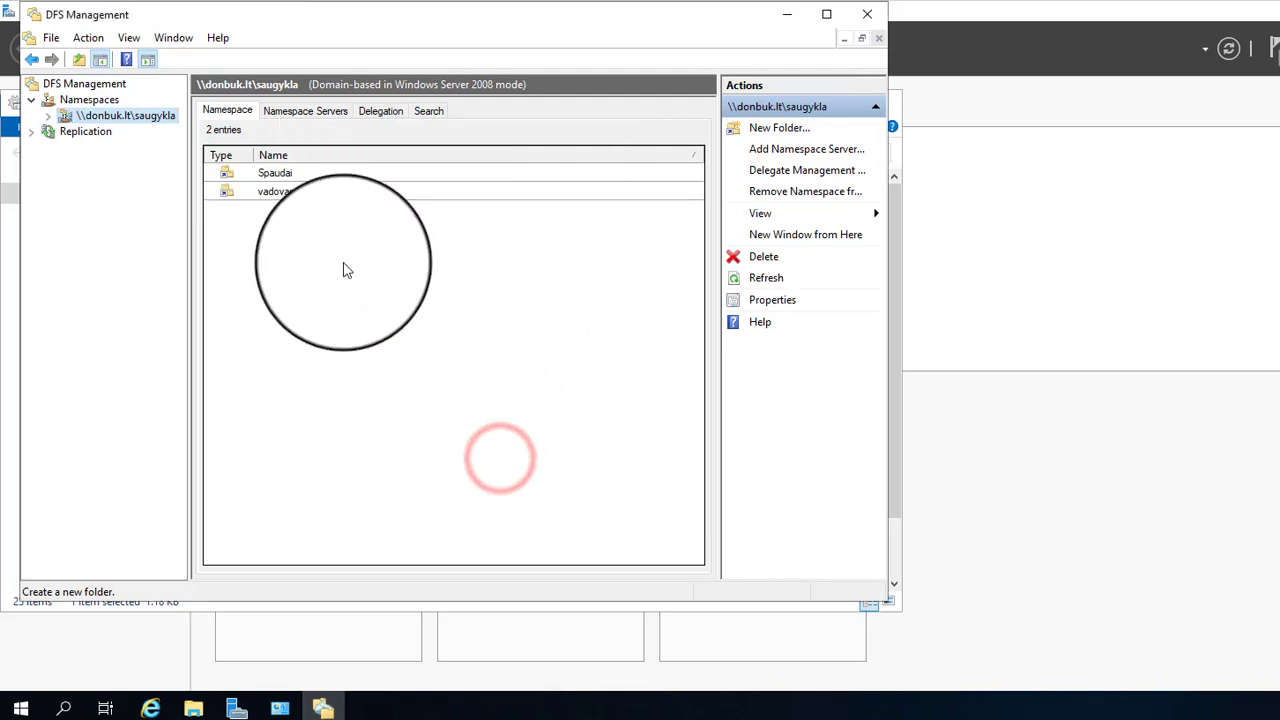
Step: Start a new folder target and switch the share browser to SERVER via domain search
click(780, 128)
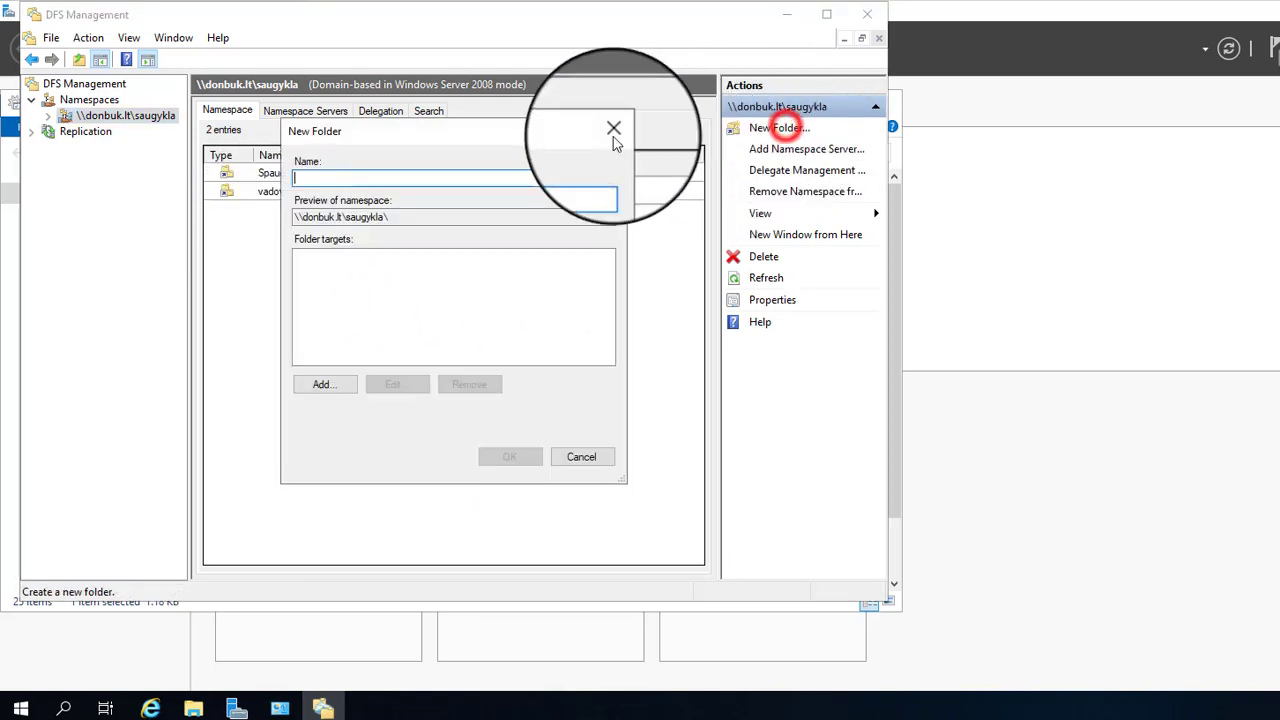
click(333, 387)
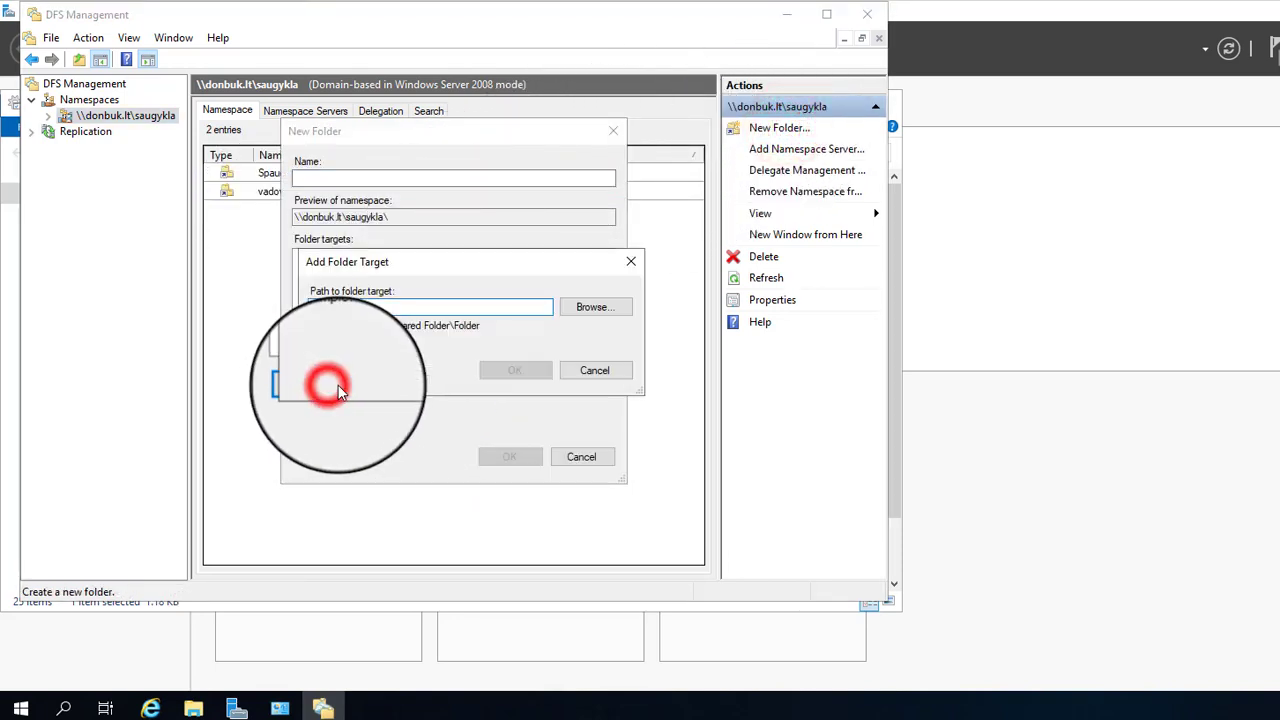
click(600, 306)
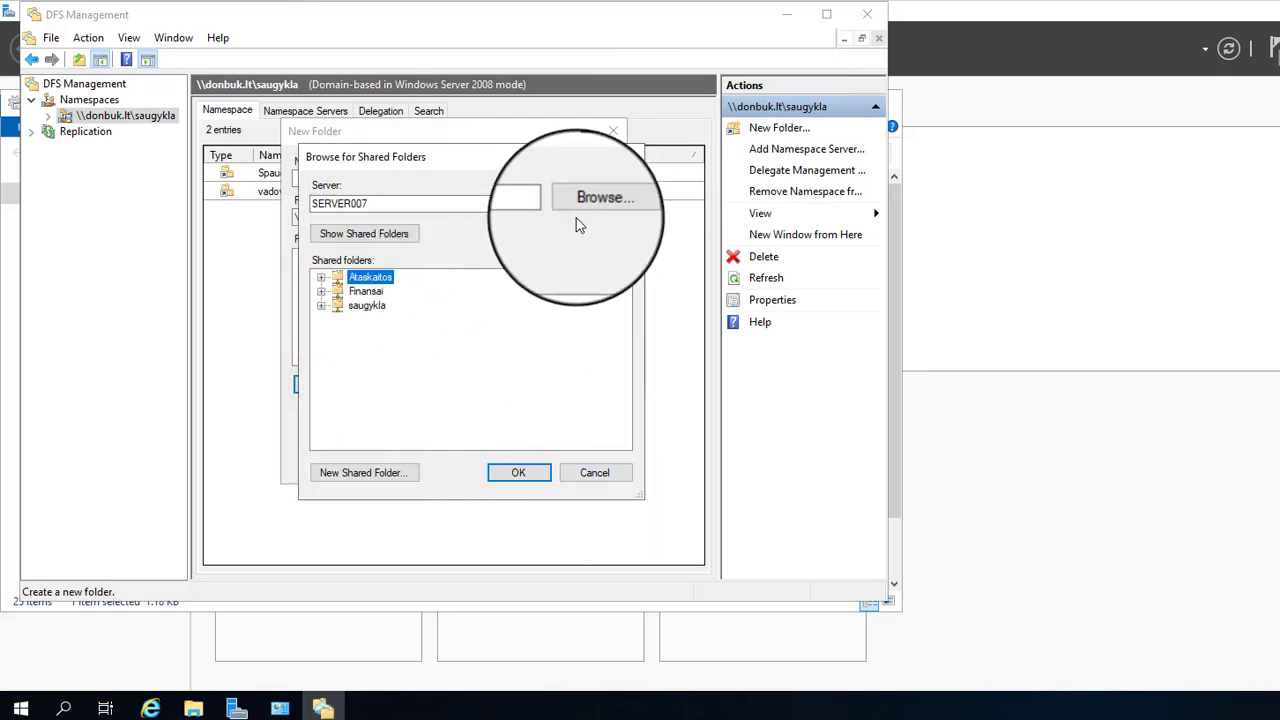
click(592, 195)
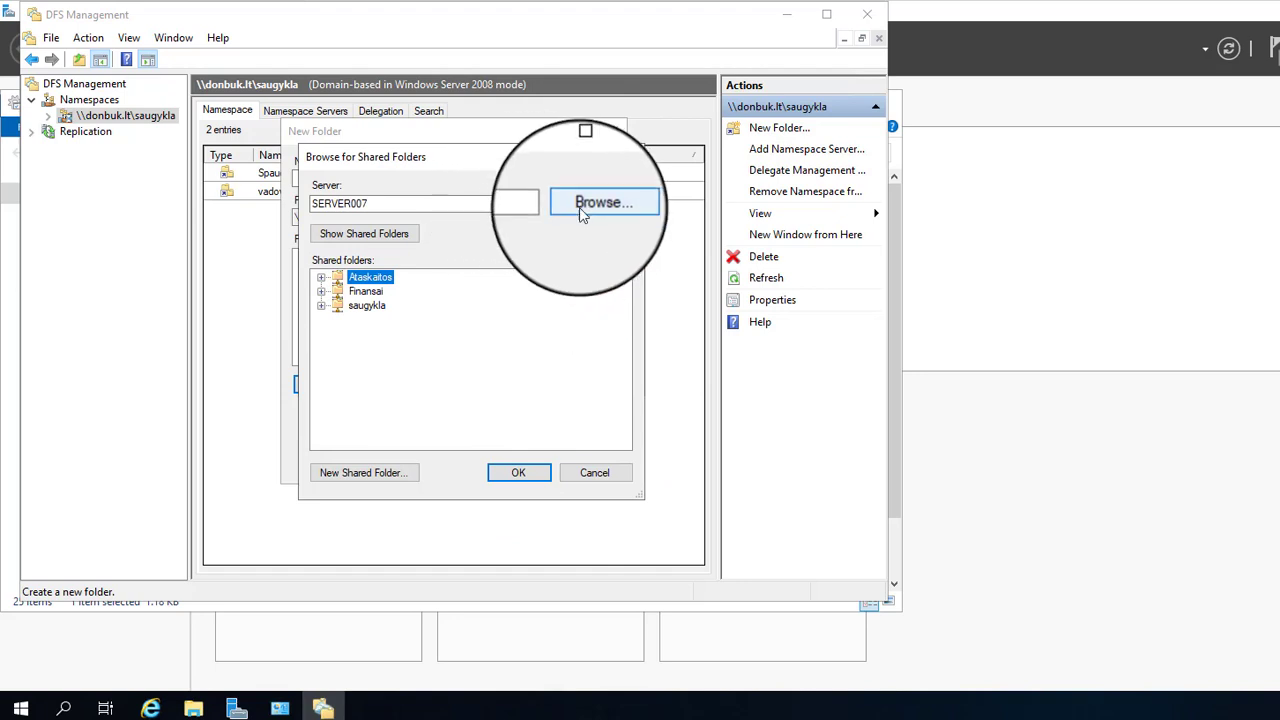
click(587, 205)
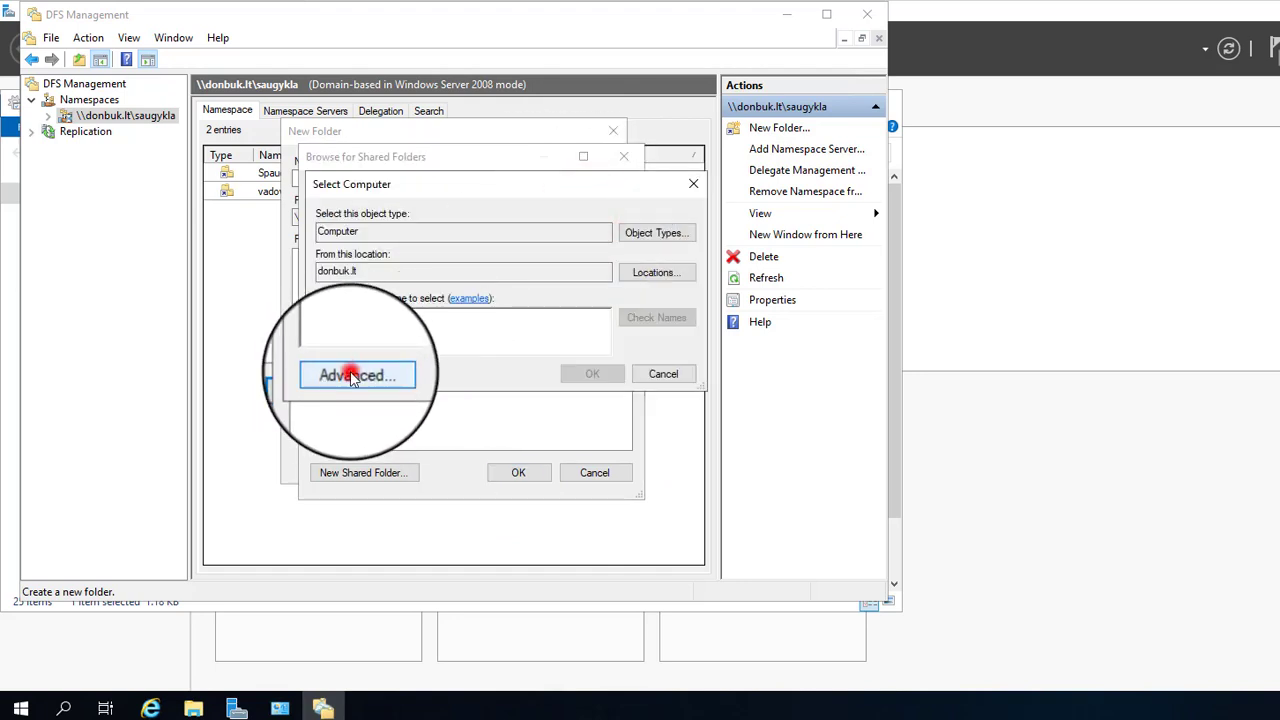
click(352, 376)
click(721, 354)
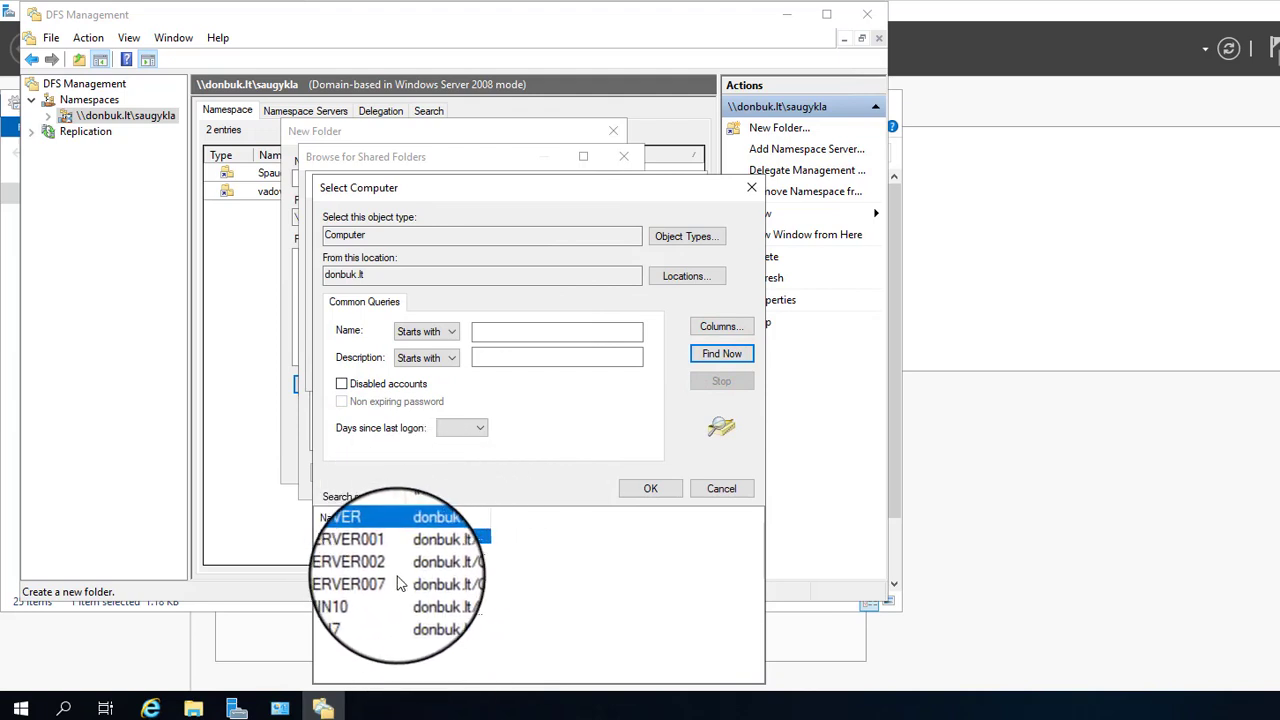
click(358, 536)
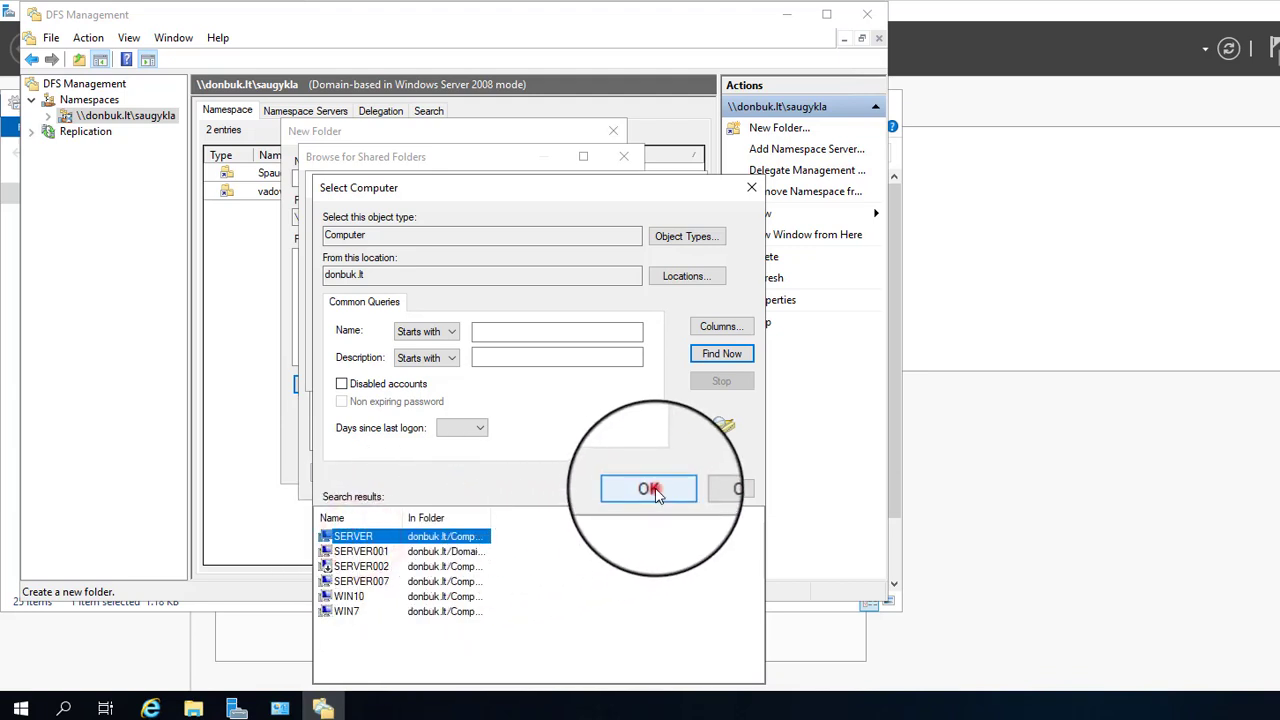
click(650, 490)
Step: Pick the Bendras share on SERVER and create the namespace folder Bendras
click(589, 374)
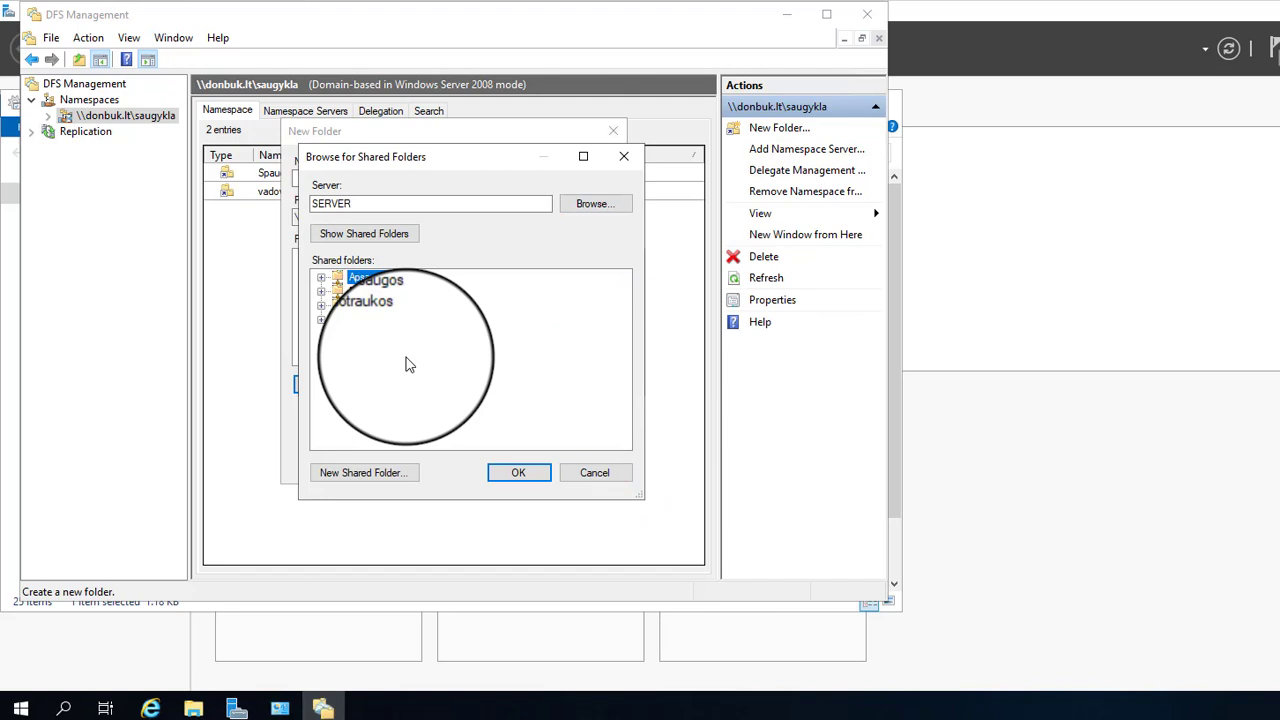
click(363, 291)
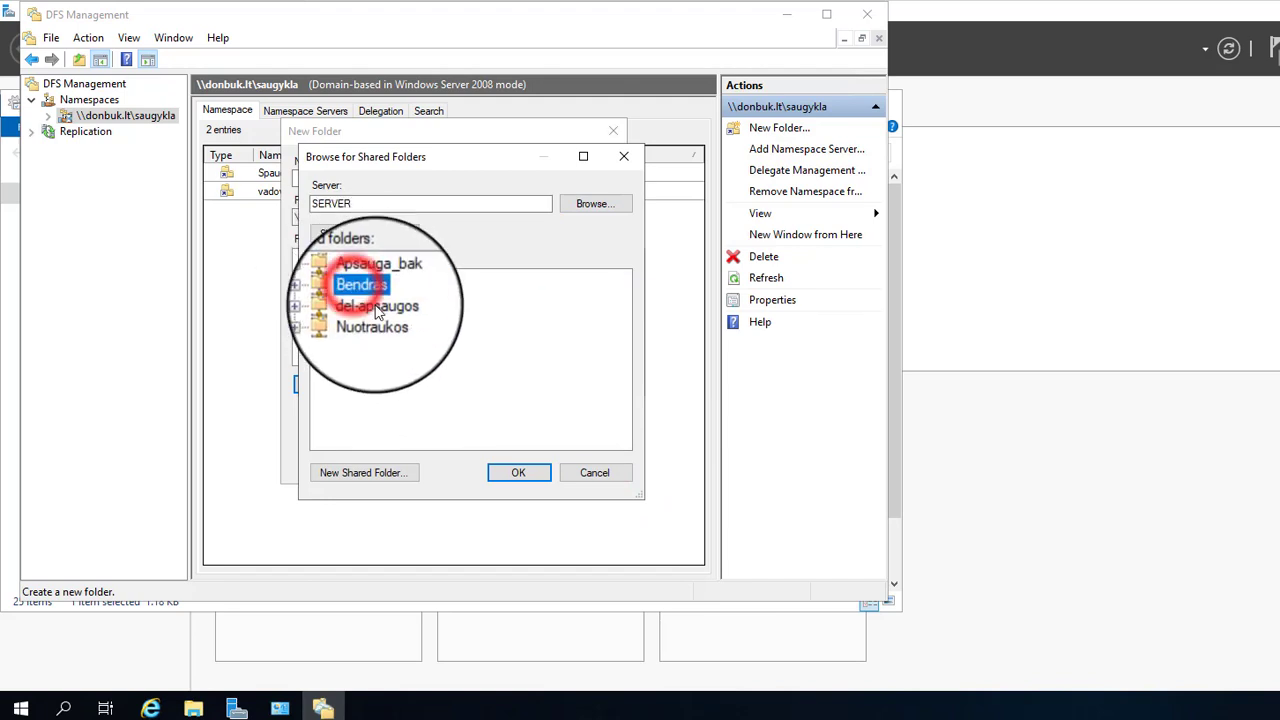
click(518, 472)
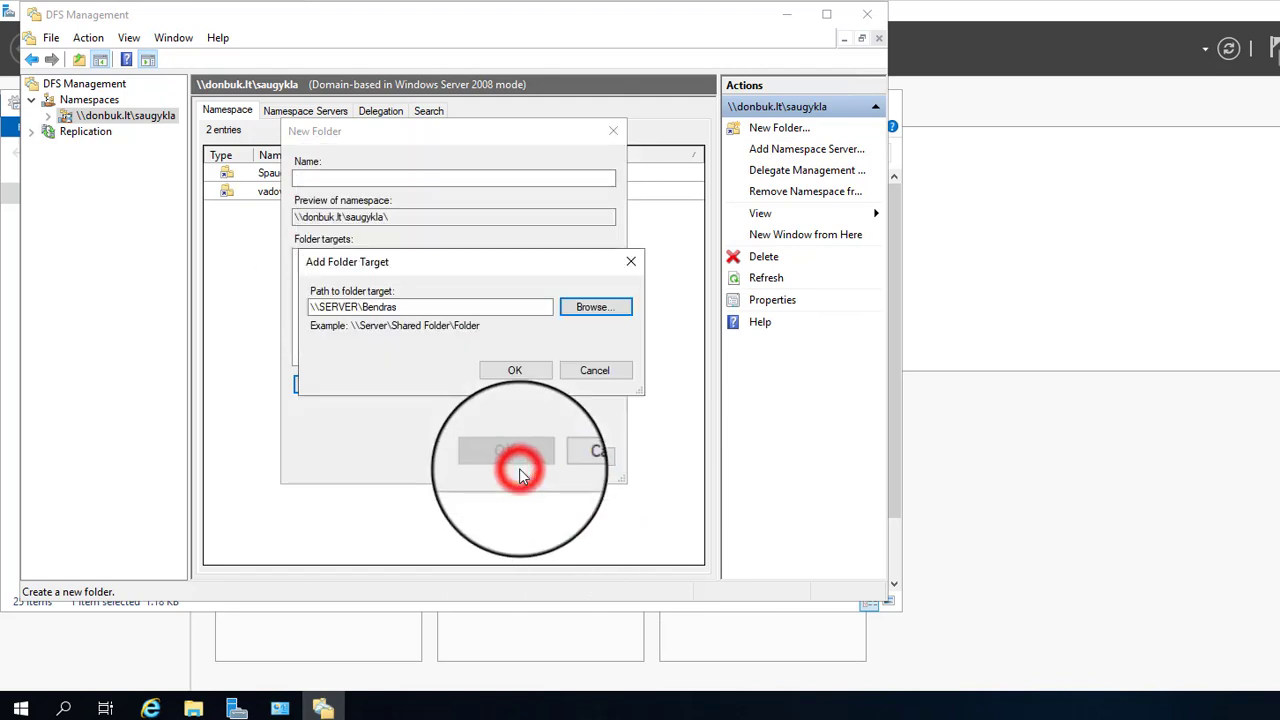
click(527, 371)
click(417, 180)
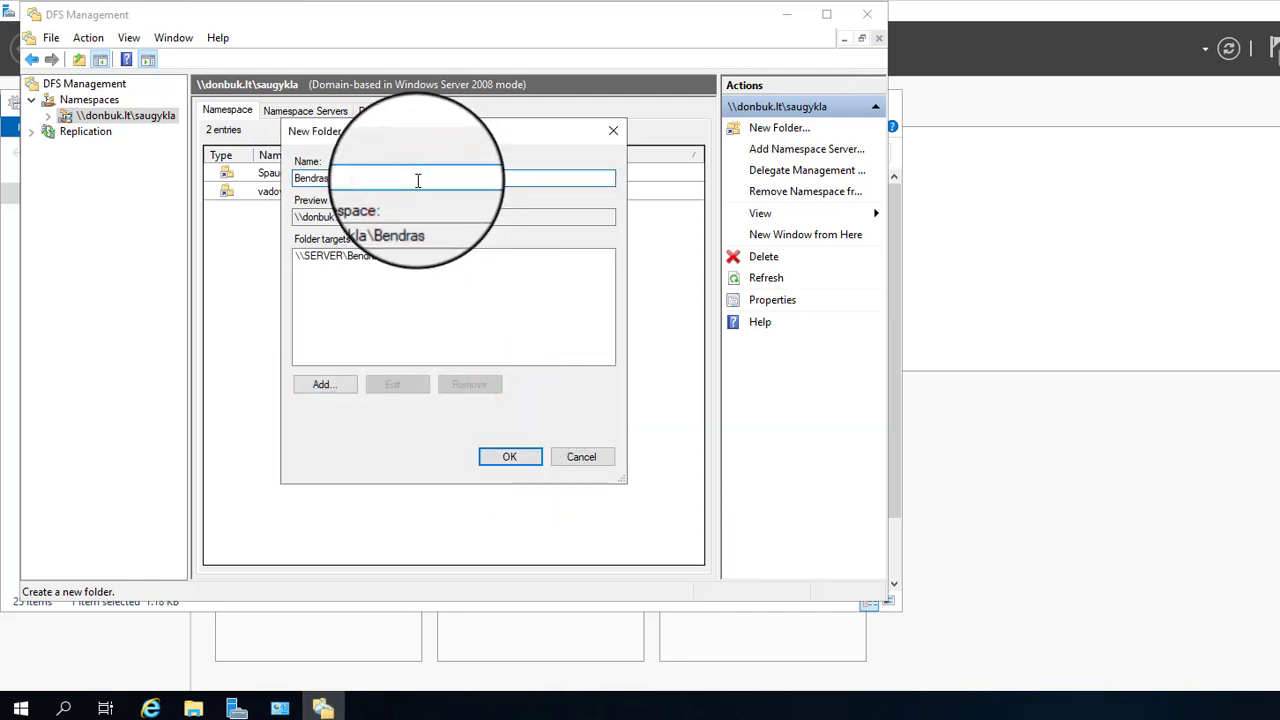
click(505, 458)
right_click(297, 290)
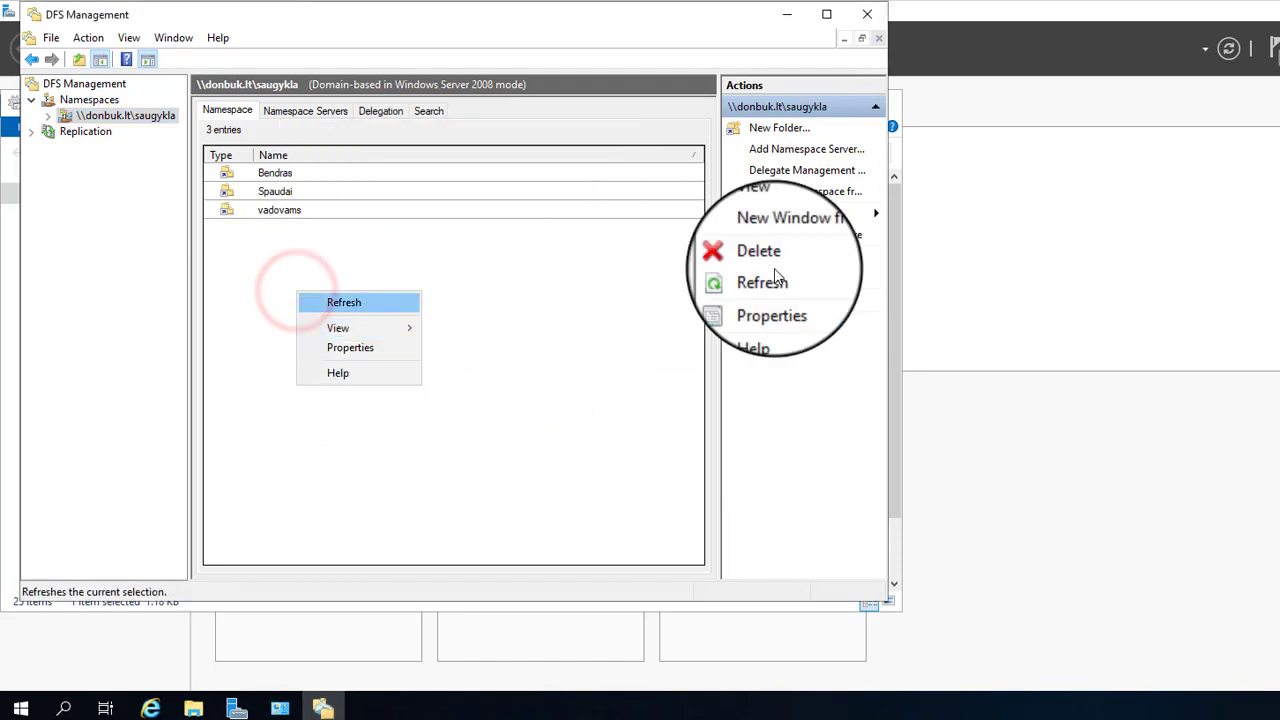
Step: Start another namespace folder and search the domain for a server to browse
click(779, 127)
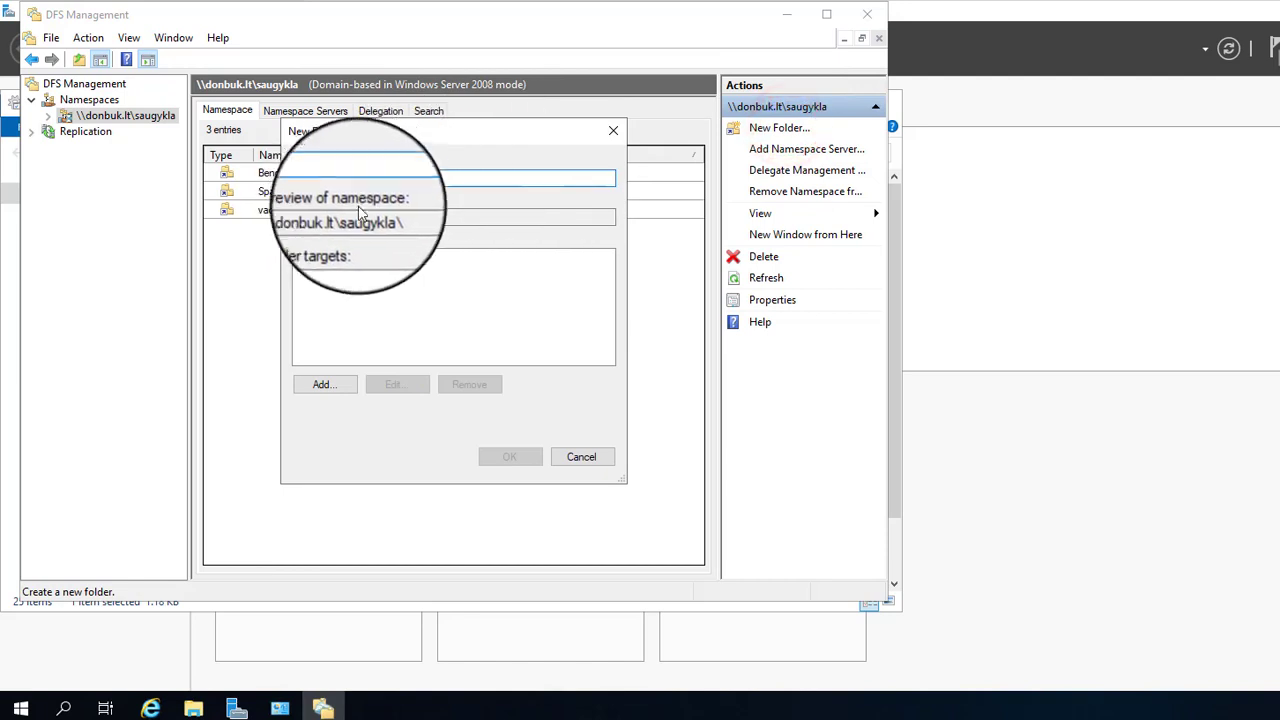
click(323, 385)
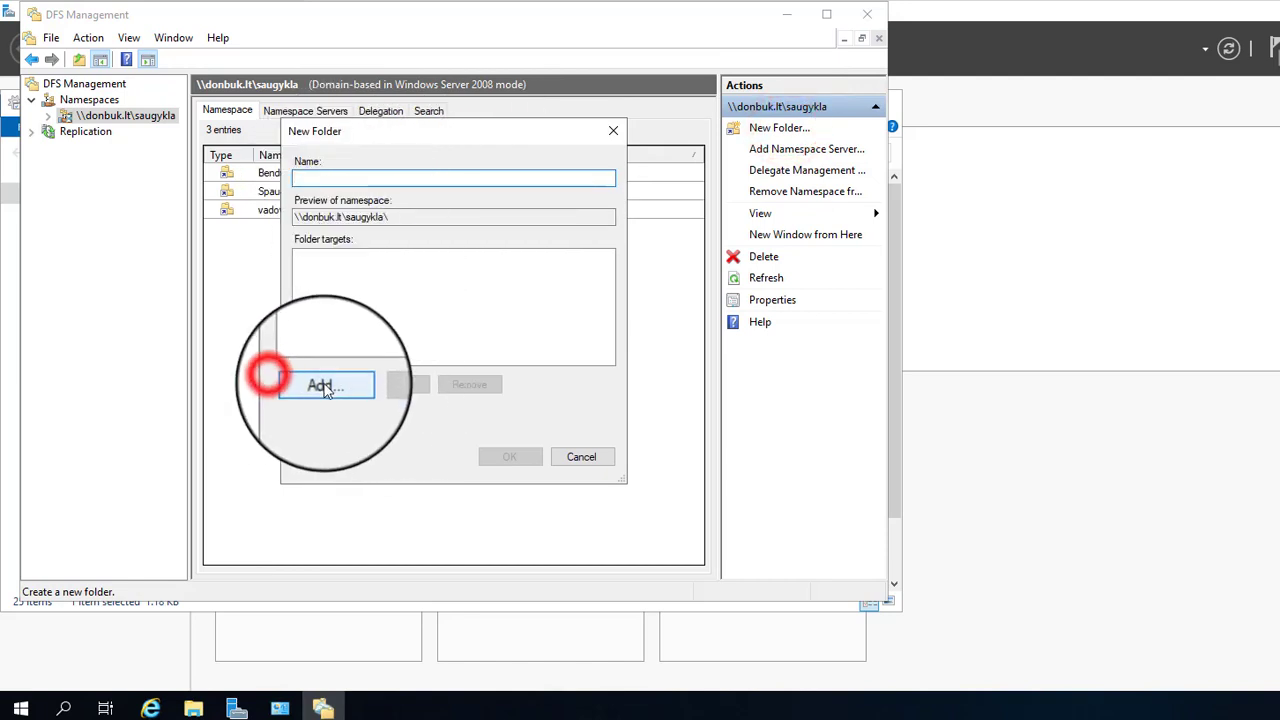
click(594, 305)
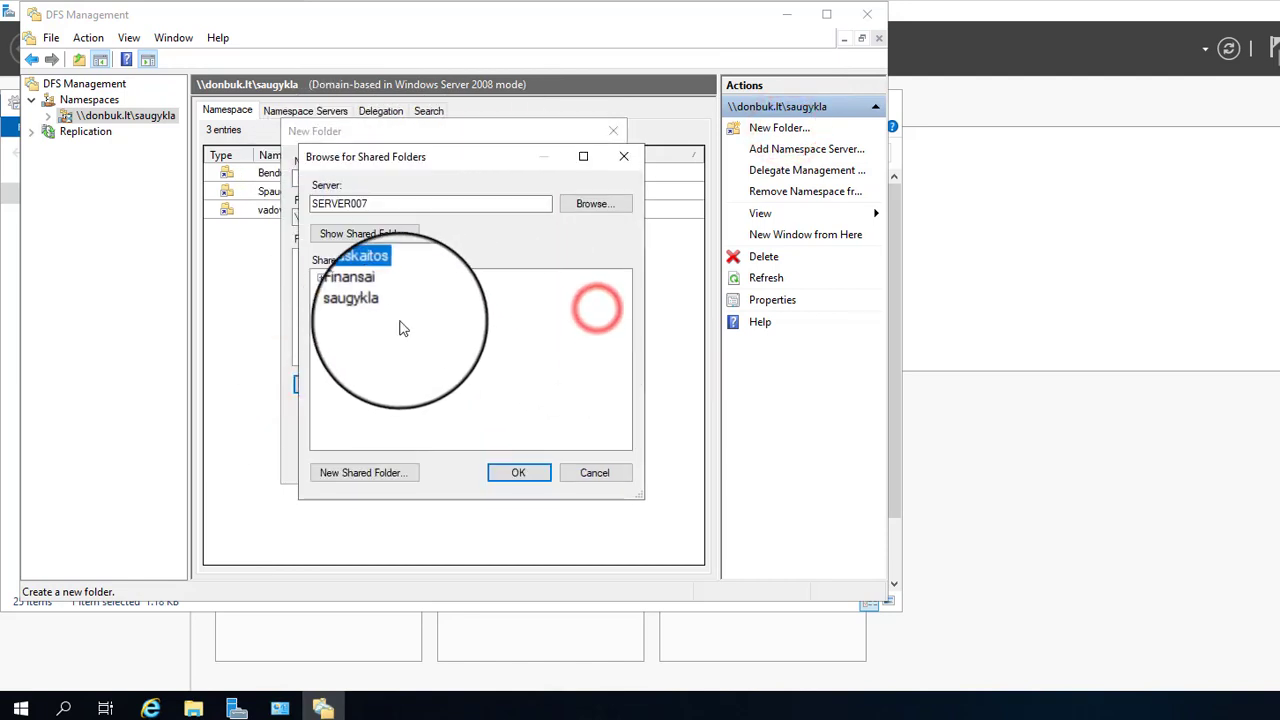
click(594, 204)
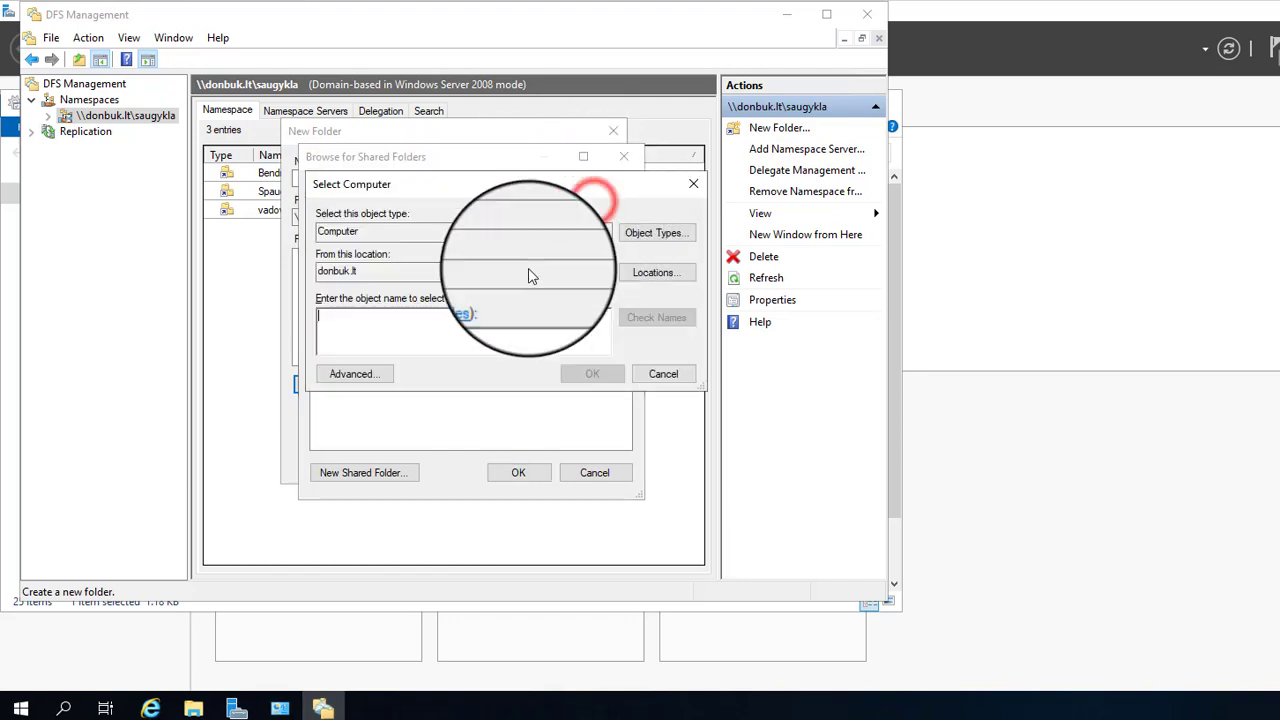
click(358, 373)
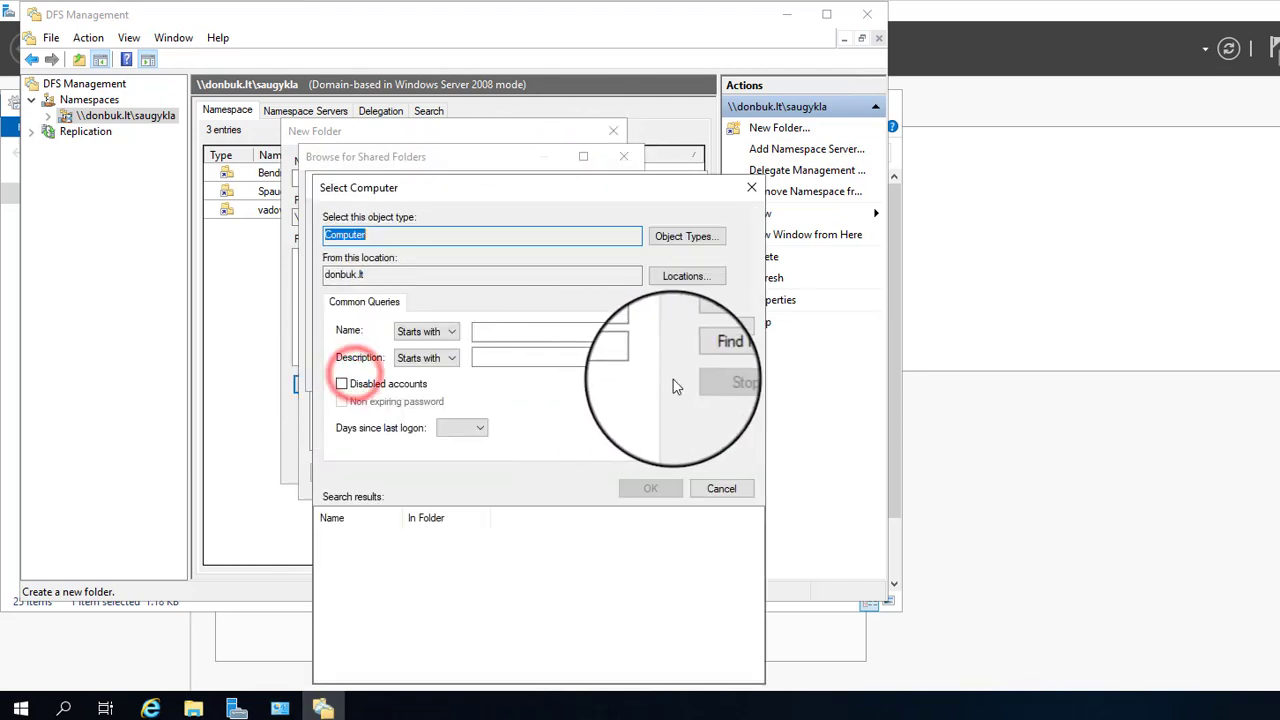
click(713, 356)
Step: Authenticate as administrator and select SERVER as the computer to browse
click(484, 447)
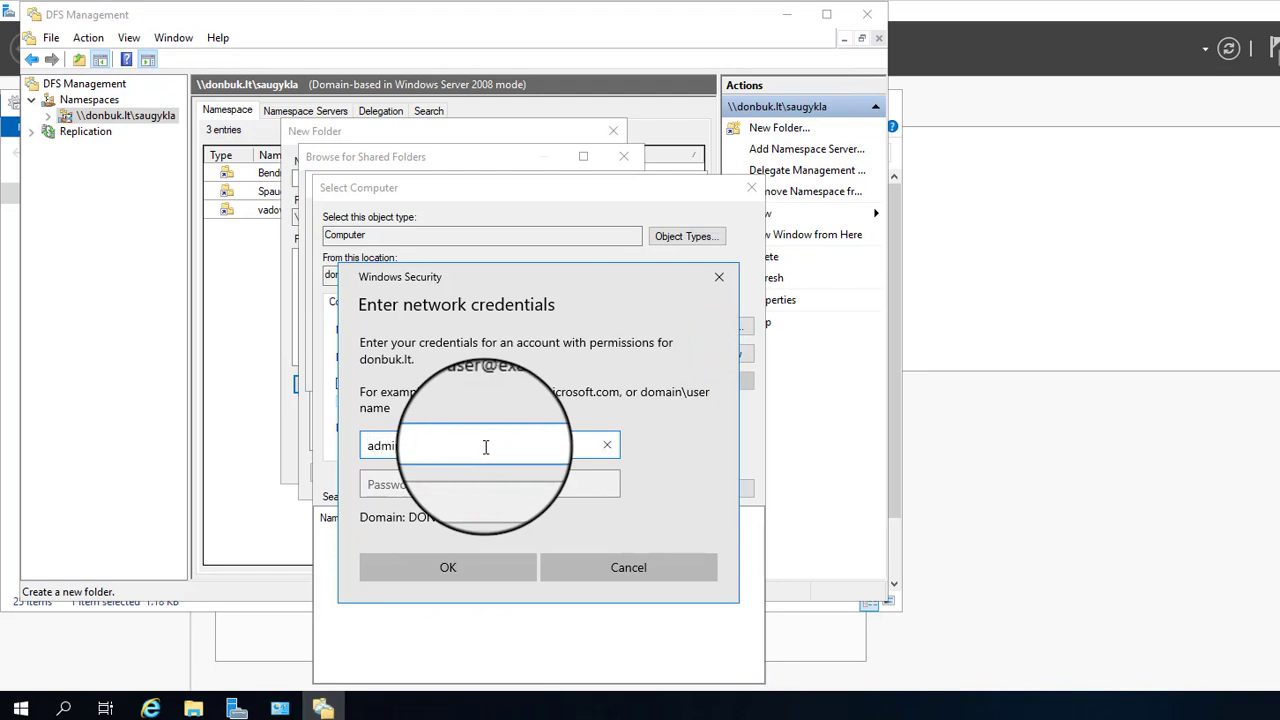
text(administrator)
key(Tab)
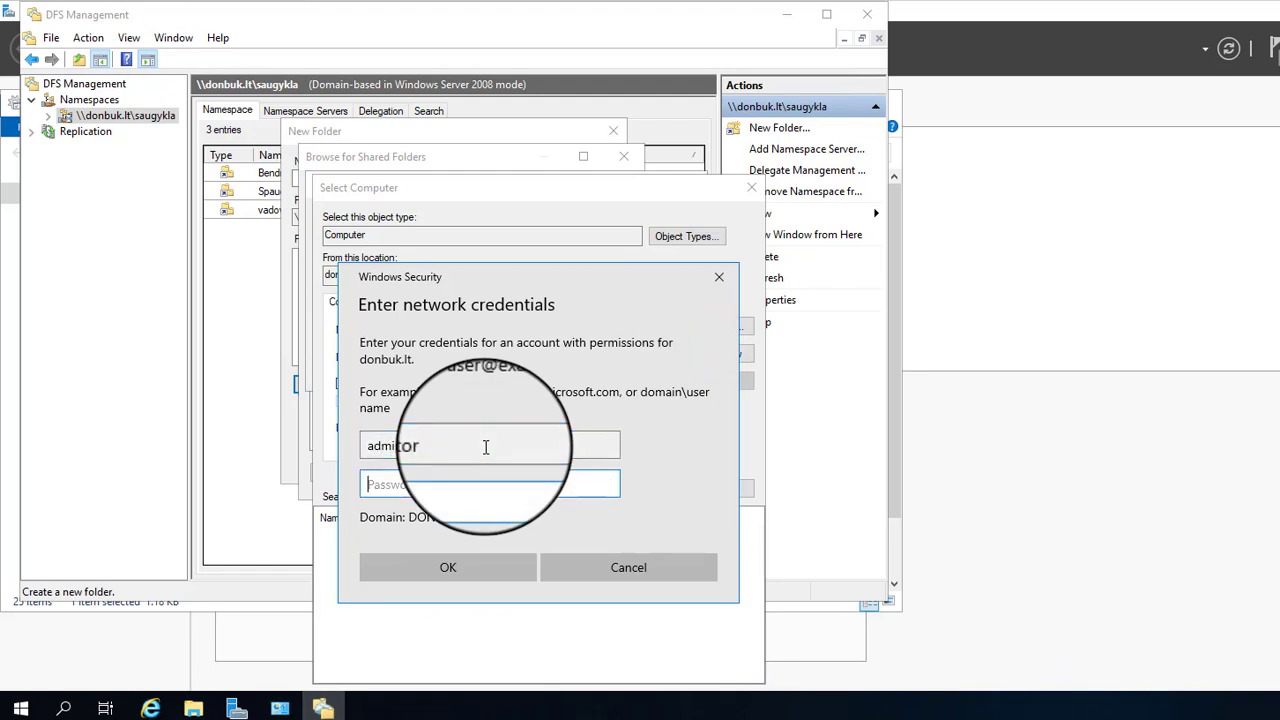
key(Return)
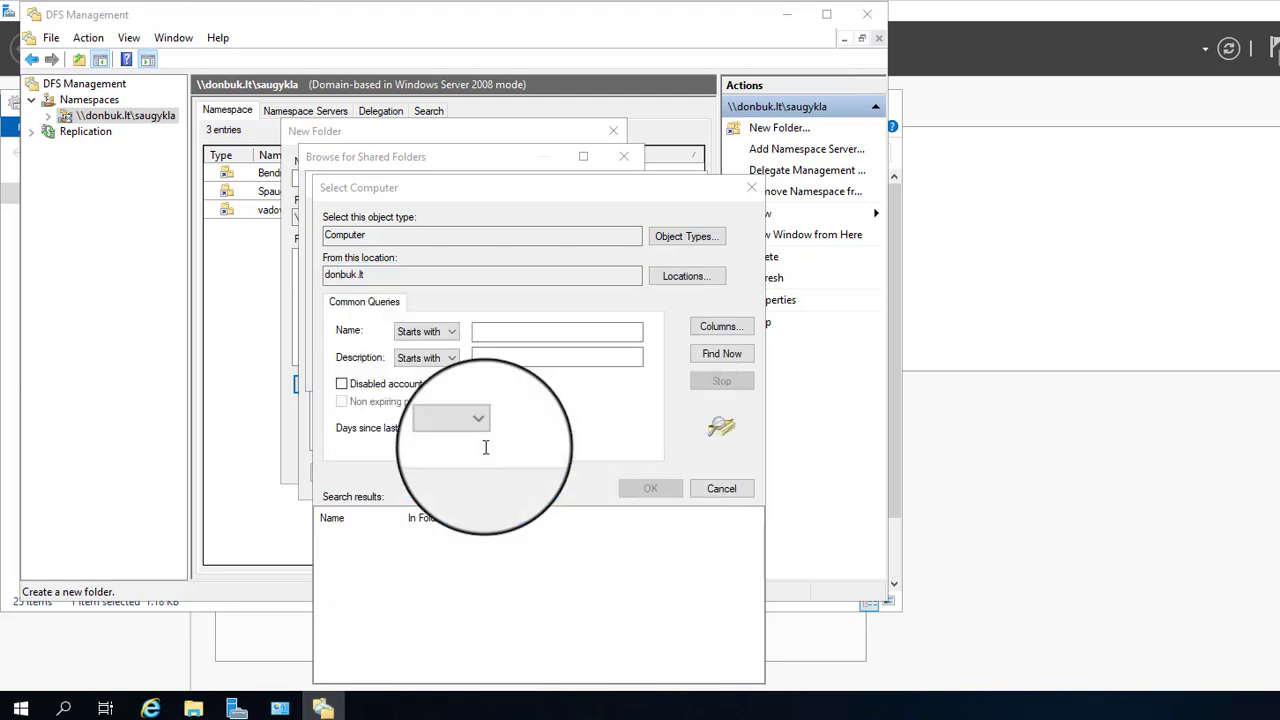
click(353, 536)
click(649, 490)
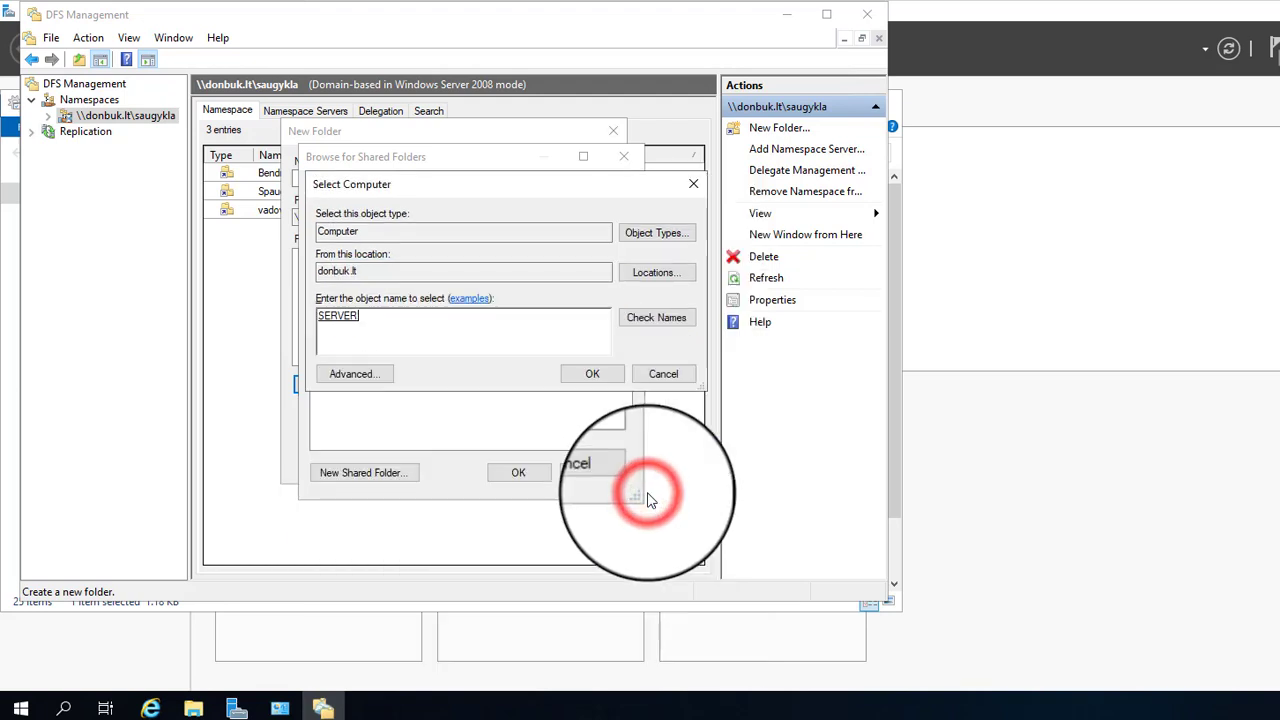
Step: Target the \\SERVER\Nuotraukos share and create the Laisvalaikis folder
click(595, 368)
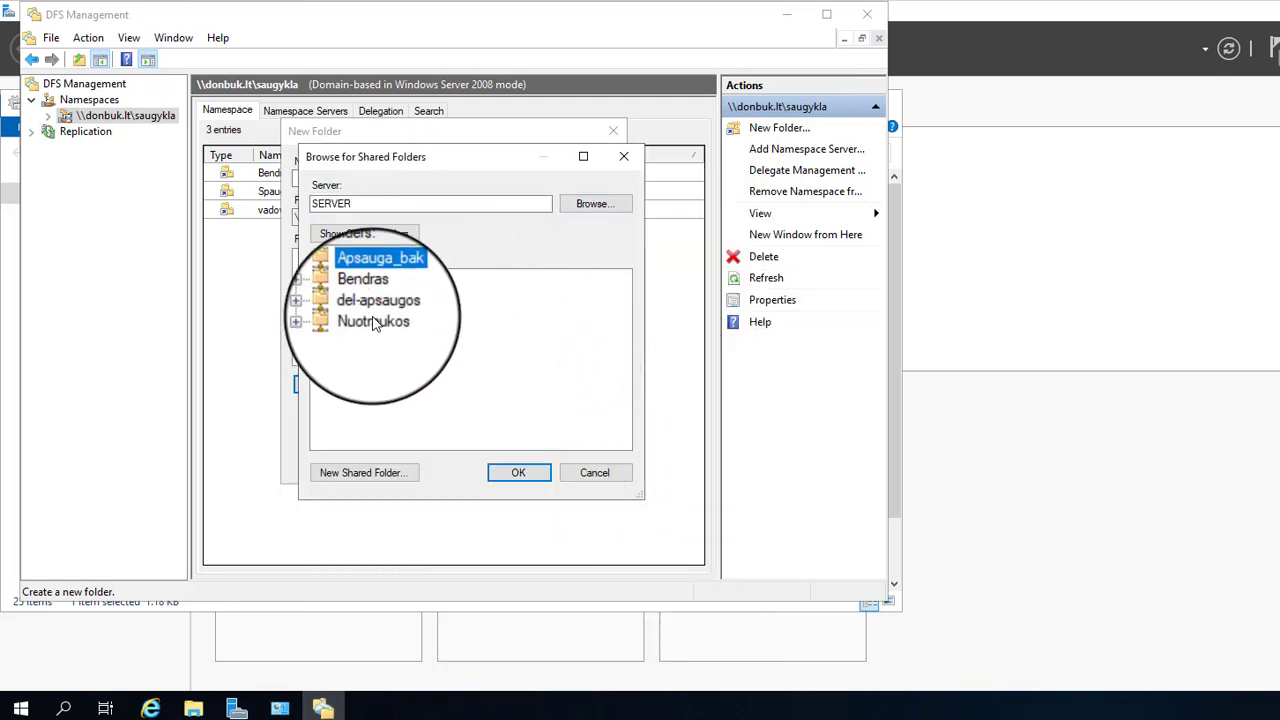
click(373, 319)
click(518, 474)
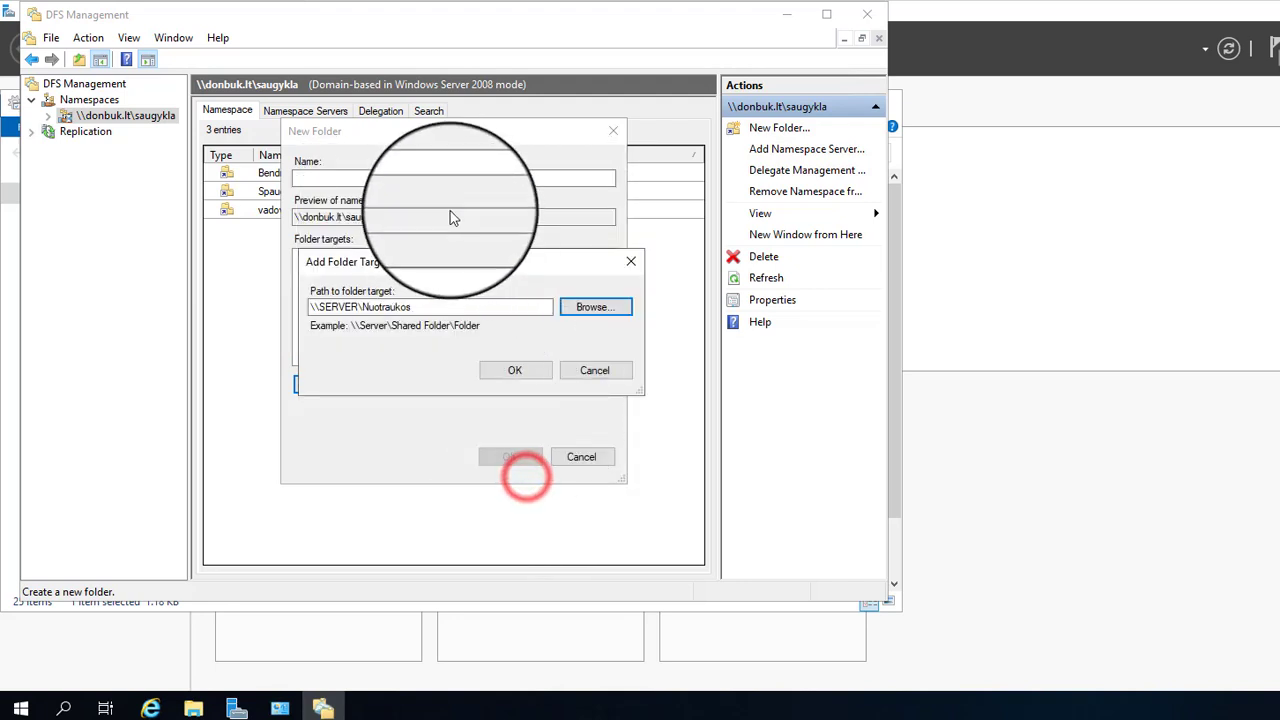
click(507, 370)
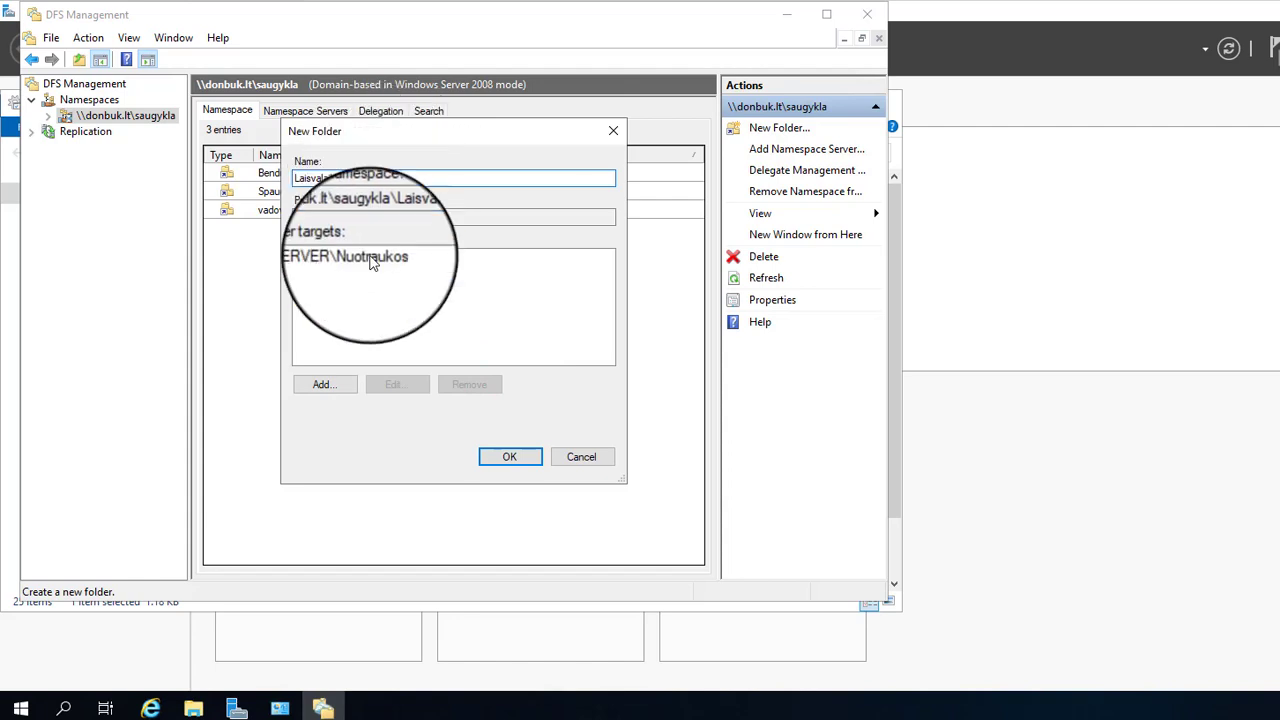
click(515, 456)
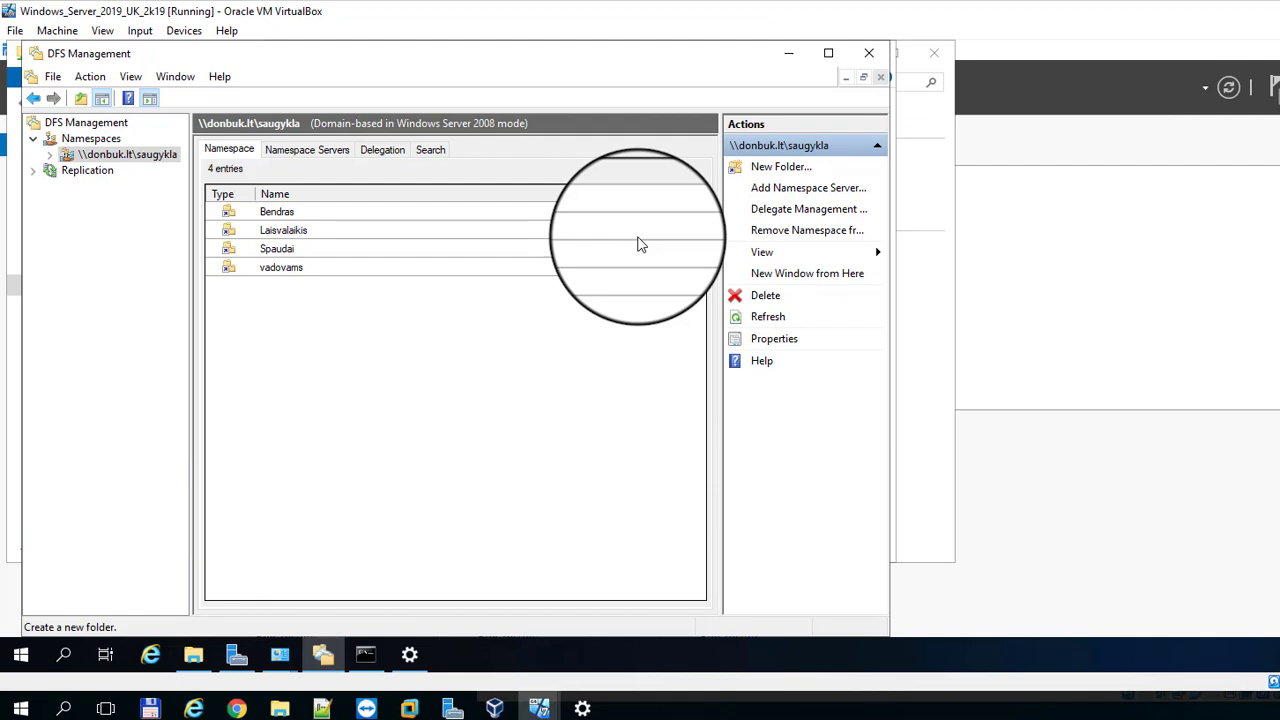
Step: Begin adding a target to a new namespace folder and enter the network account credentials
click(795, 167)
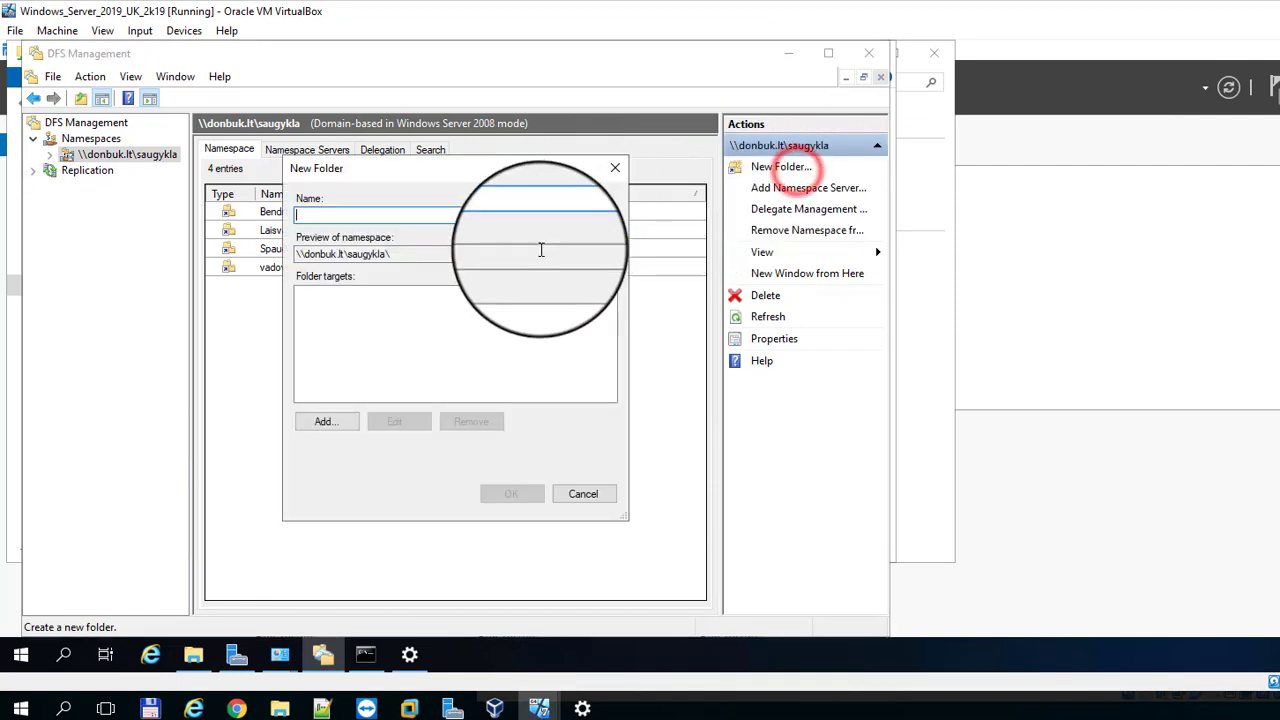
click(322, 421)
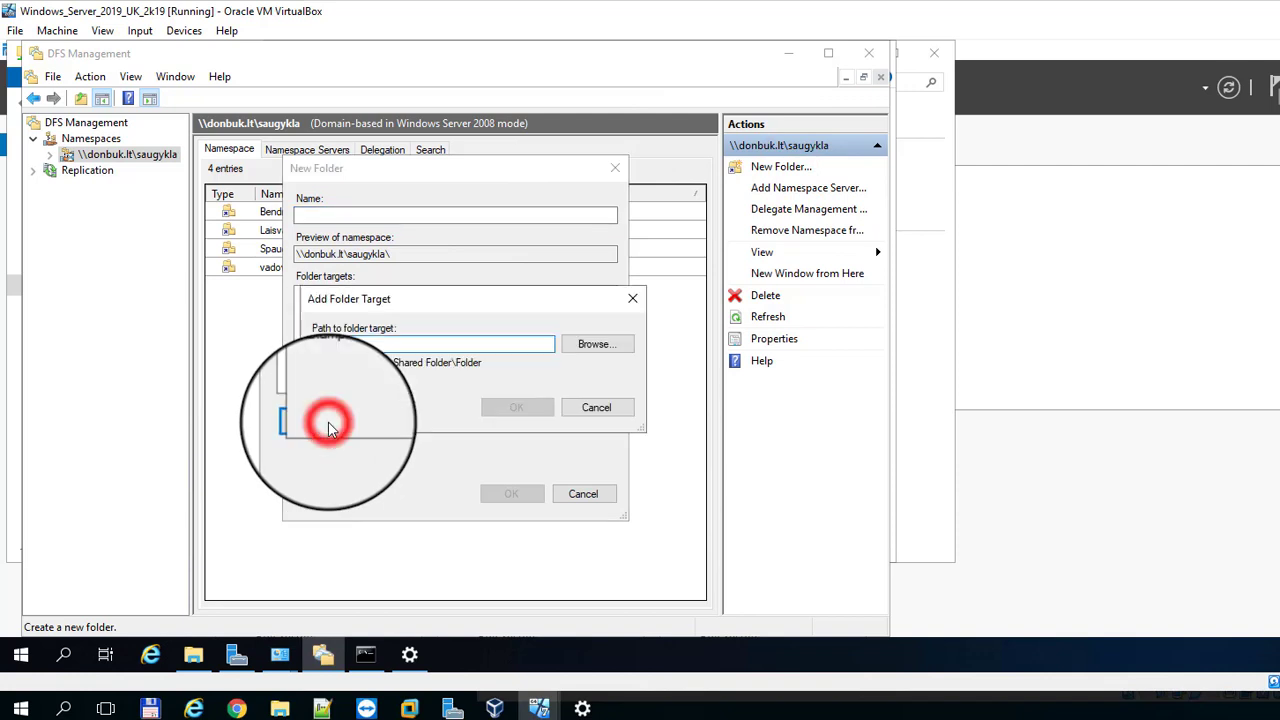
click(597, 346)
click(588, 242)
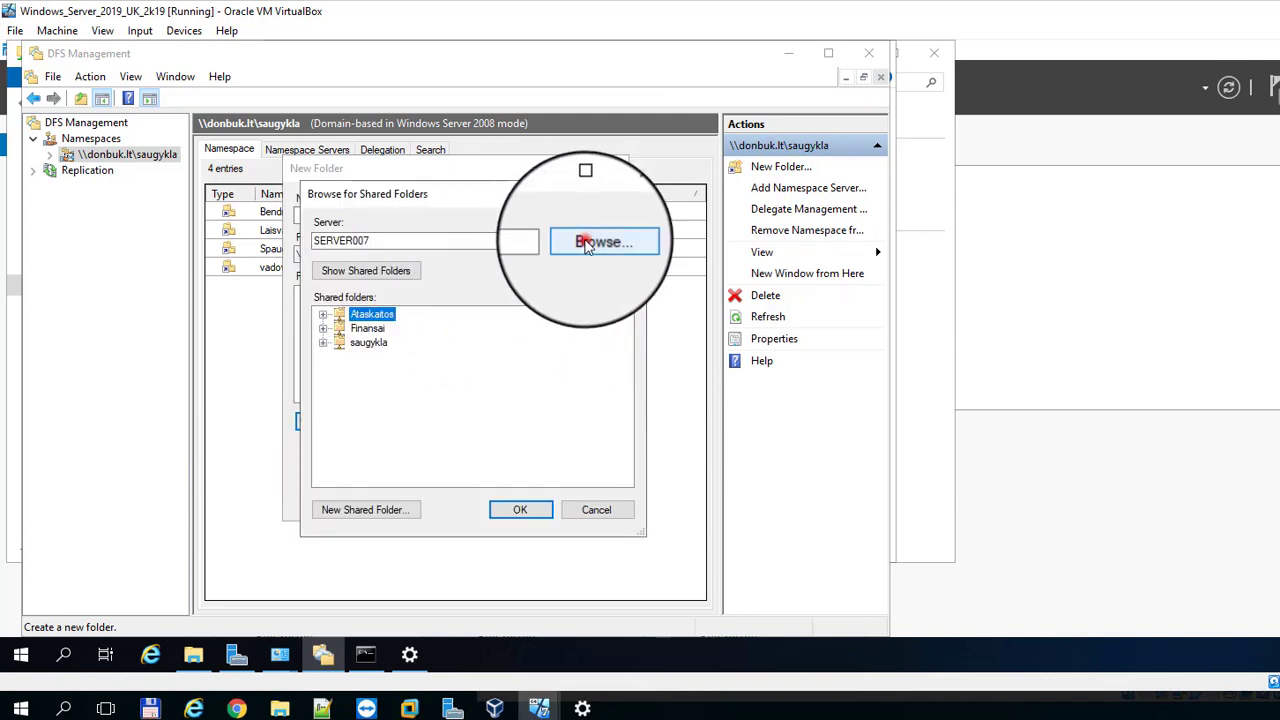
click(657, 309)
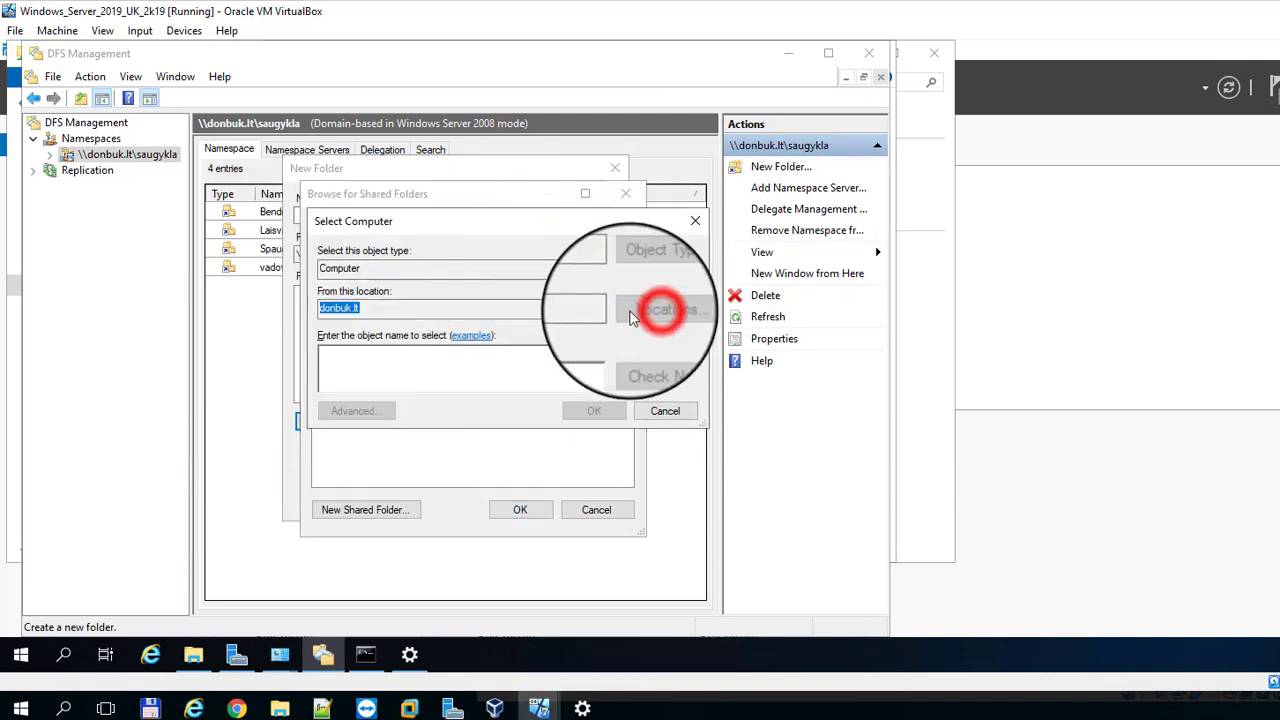
click(468, 431)
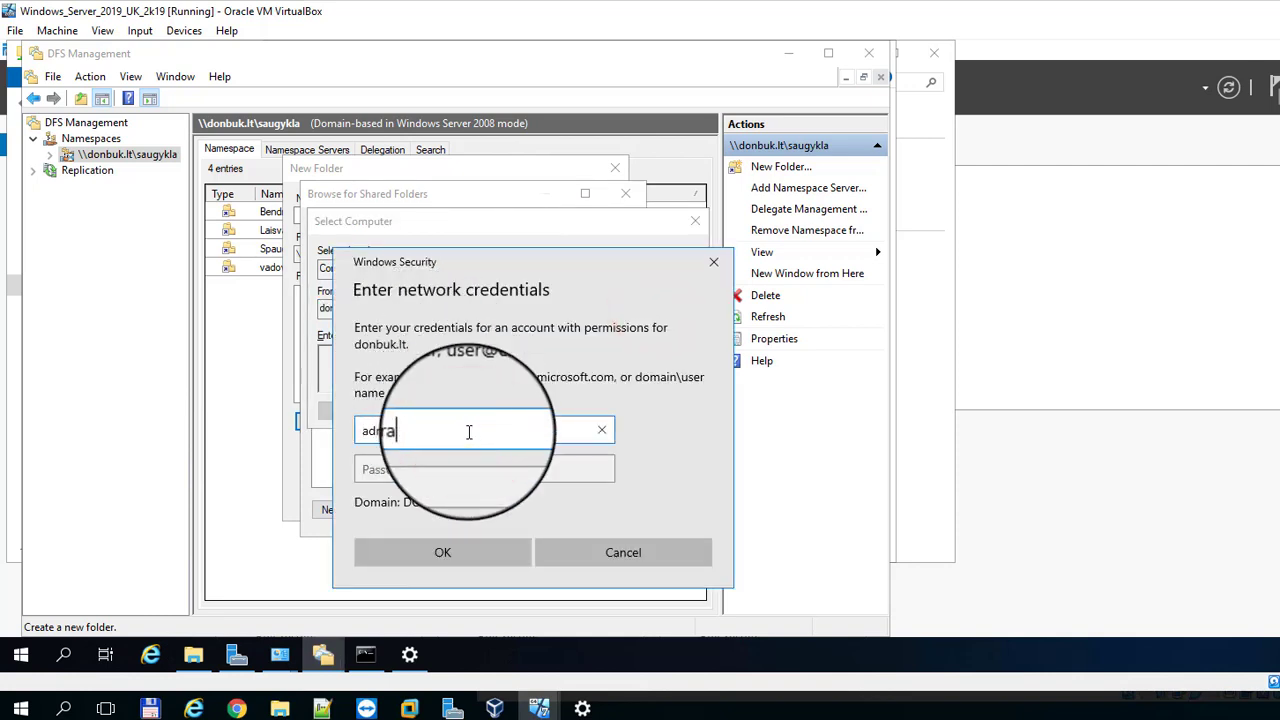
key(Tab)
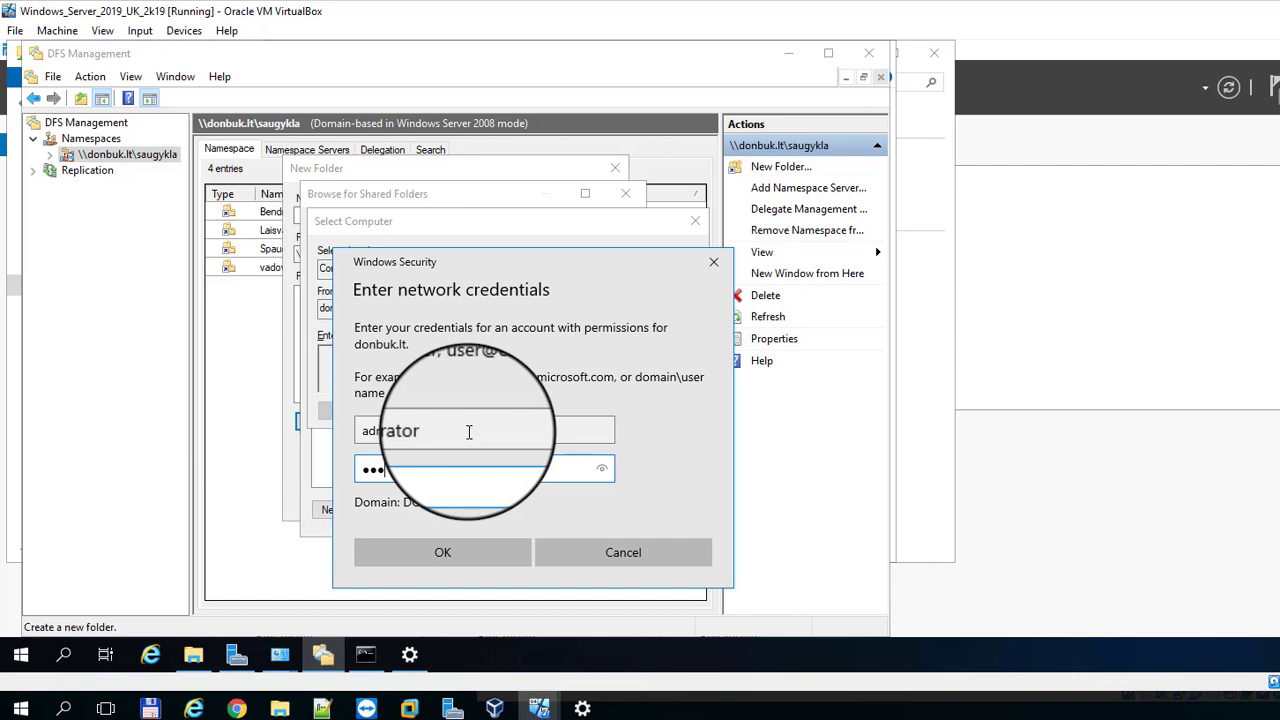
click(443, 553)
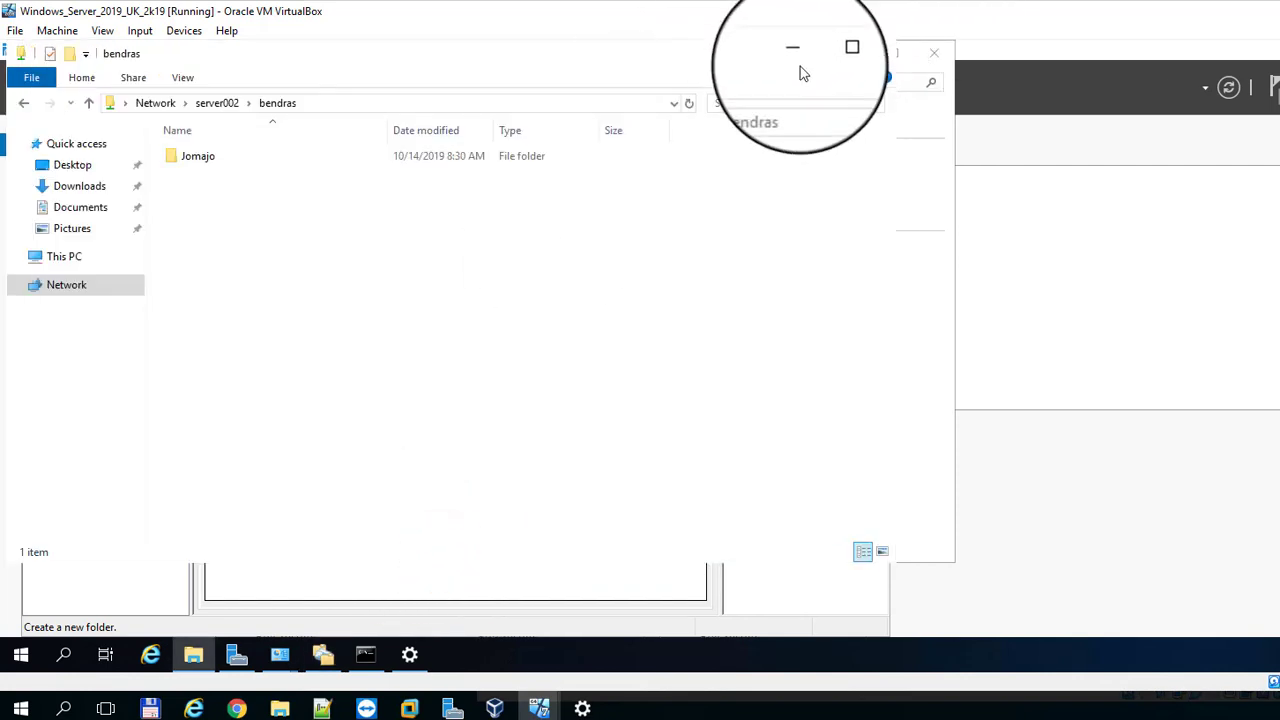
Step: Set the search location to pimas.donbuk.lt and resolve the computer name server002
click(795, 53)
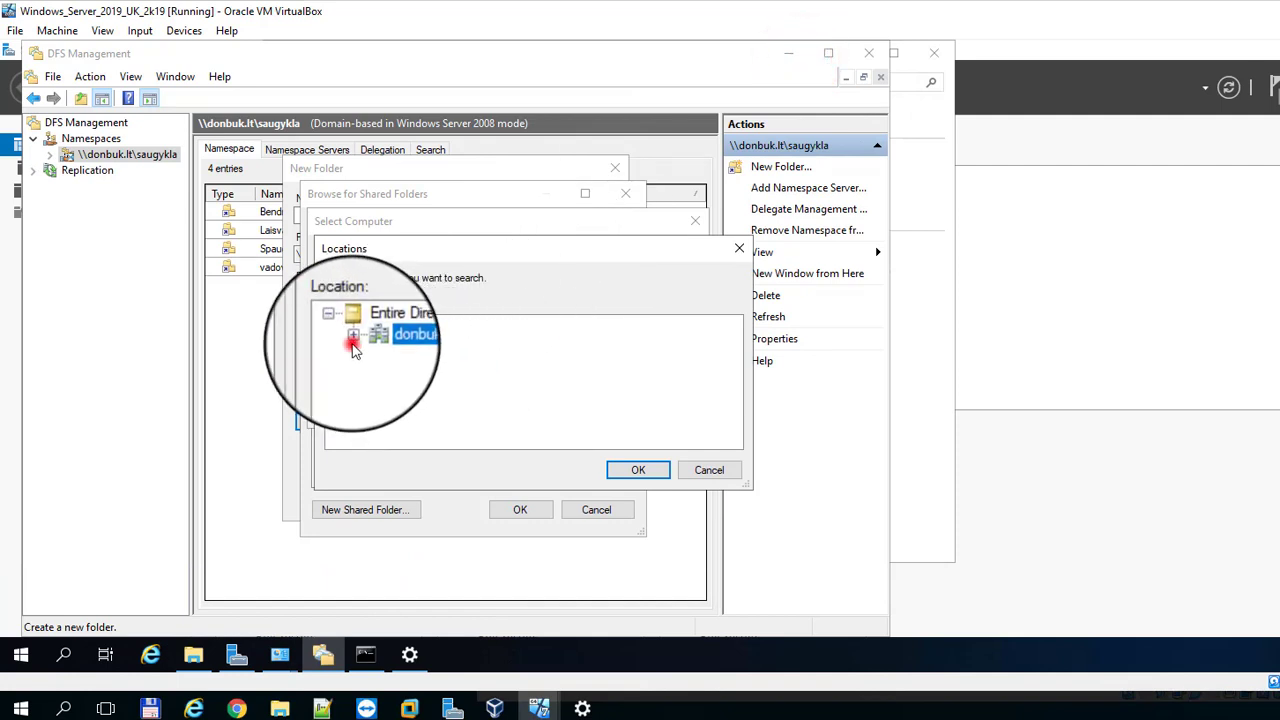
click(352, 337)
scroll(446, 399, down, 3)
click(446, 399)
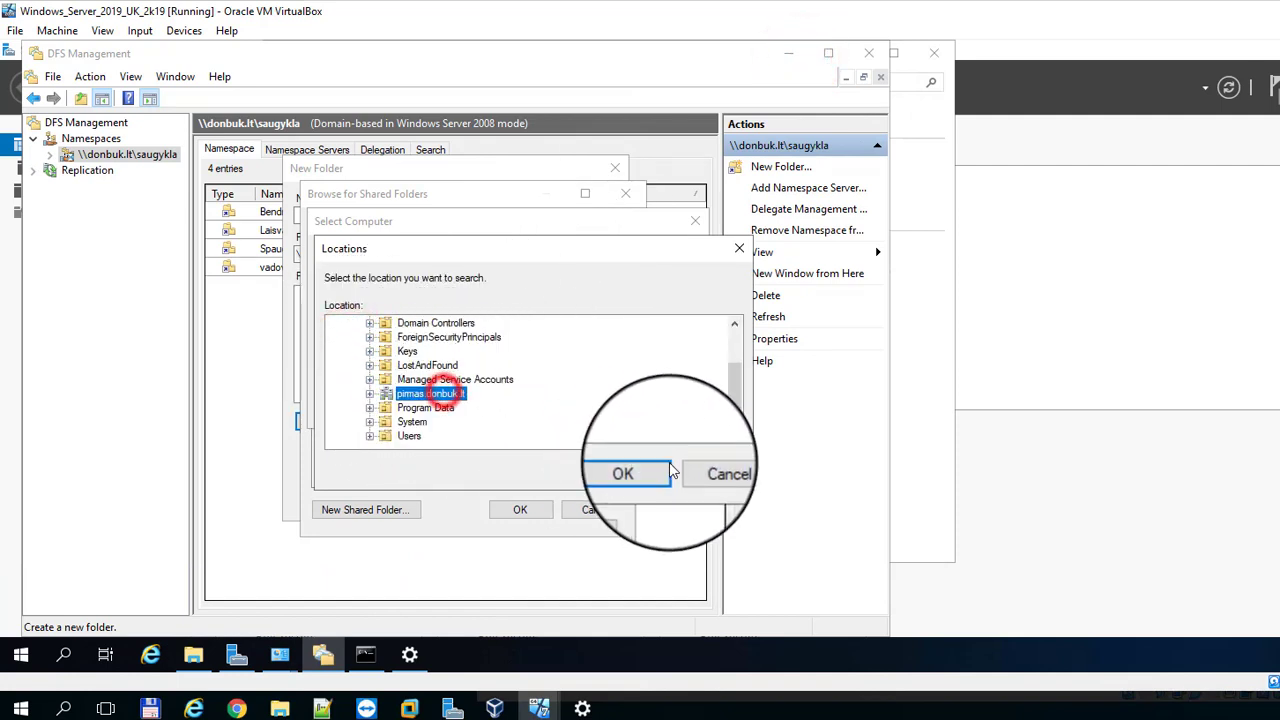
click(638, 470)
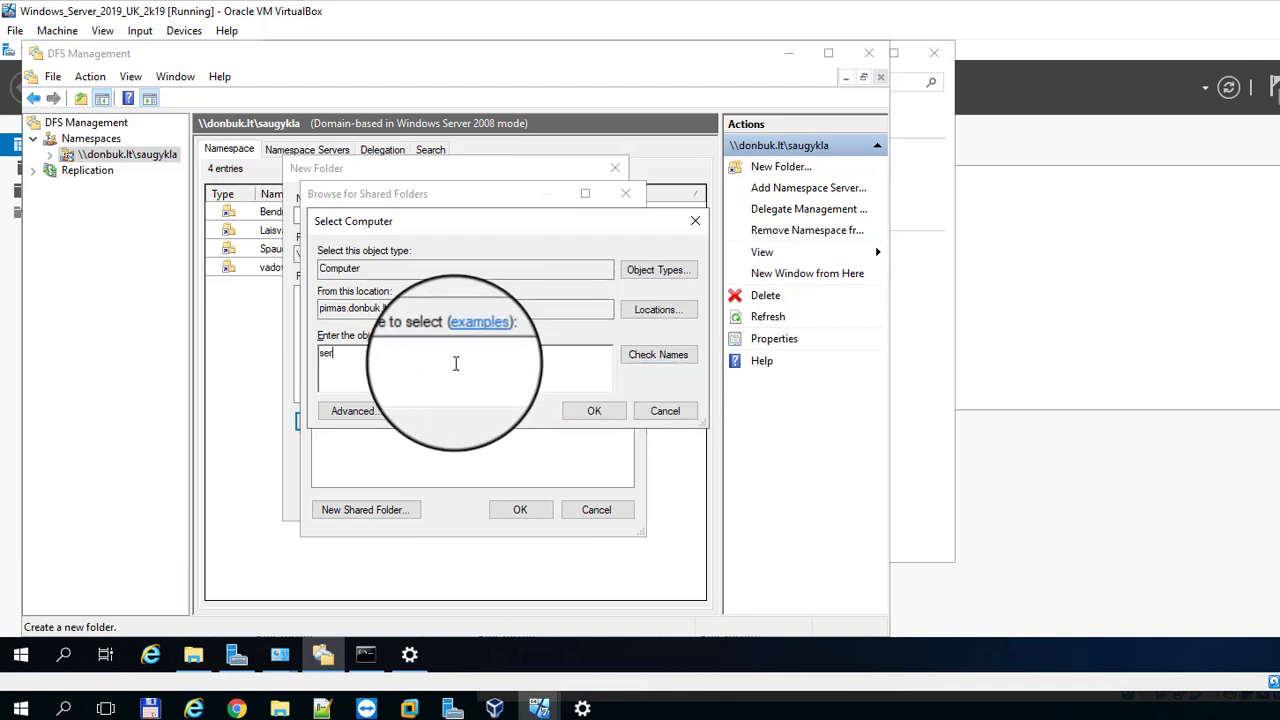
click(670, 358)
Step: Target \\SERVER002\bendras and create the namespace folder named Visiems
click(595, 410)
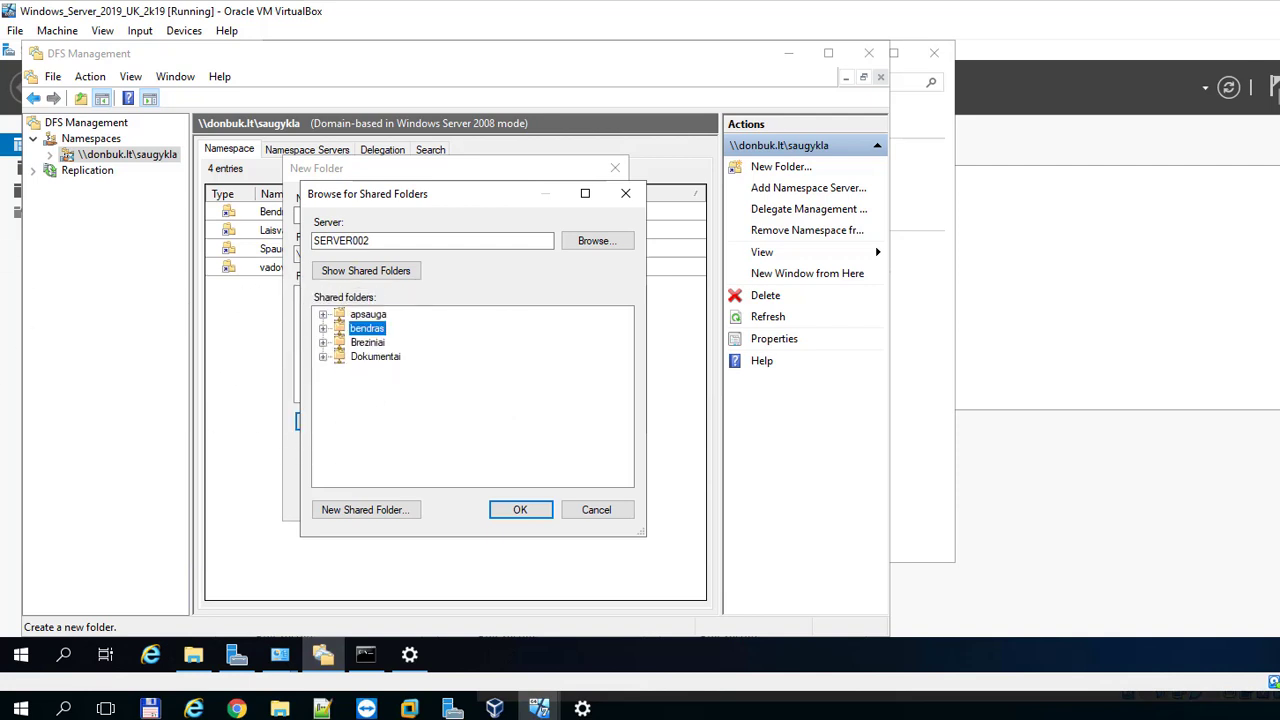
click(520, 509)
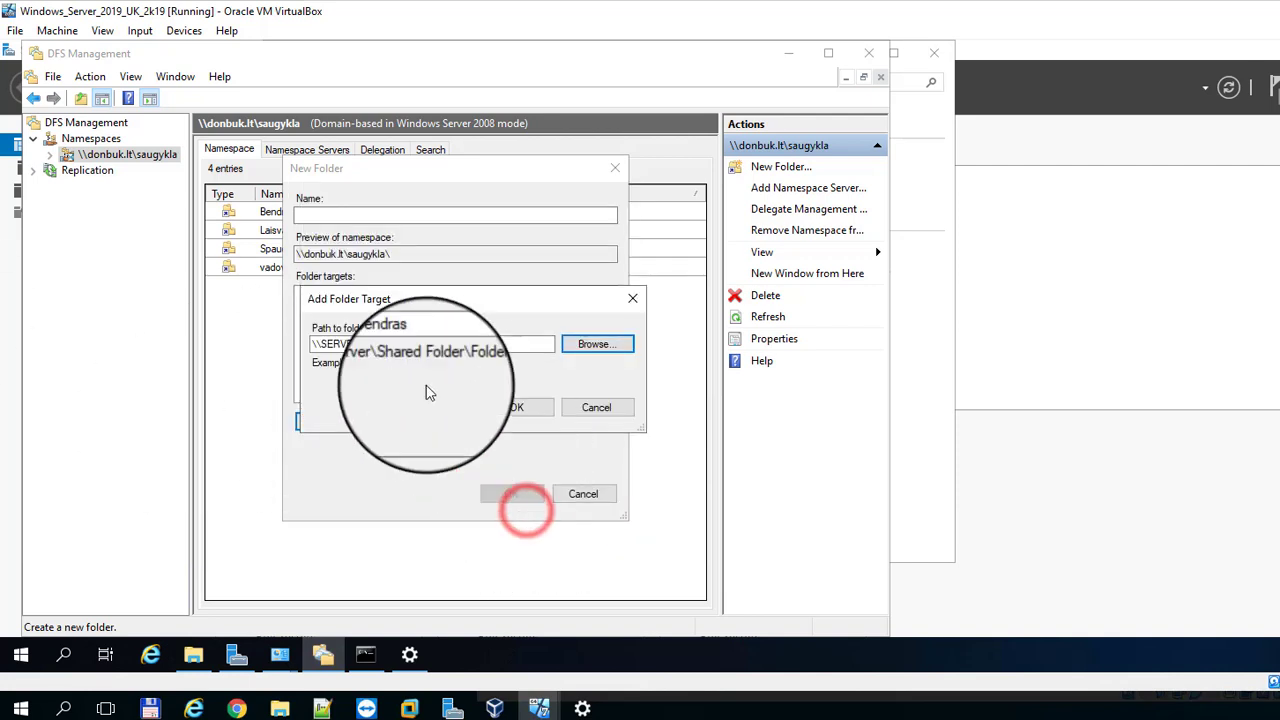
click(515, 408)
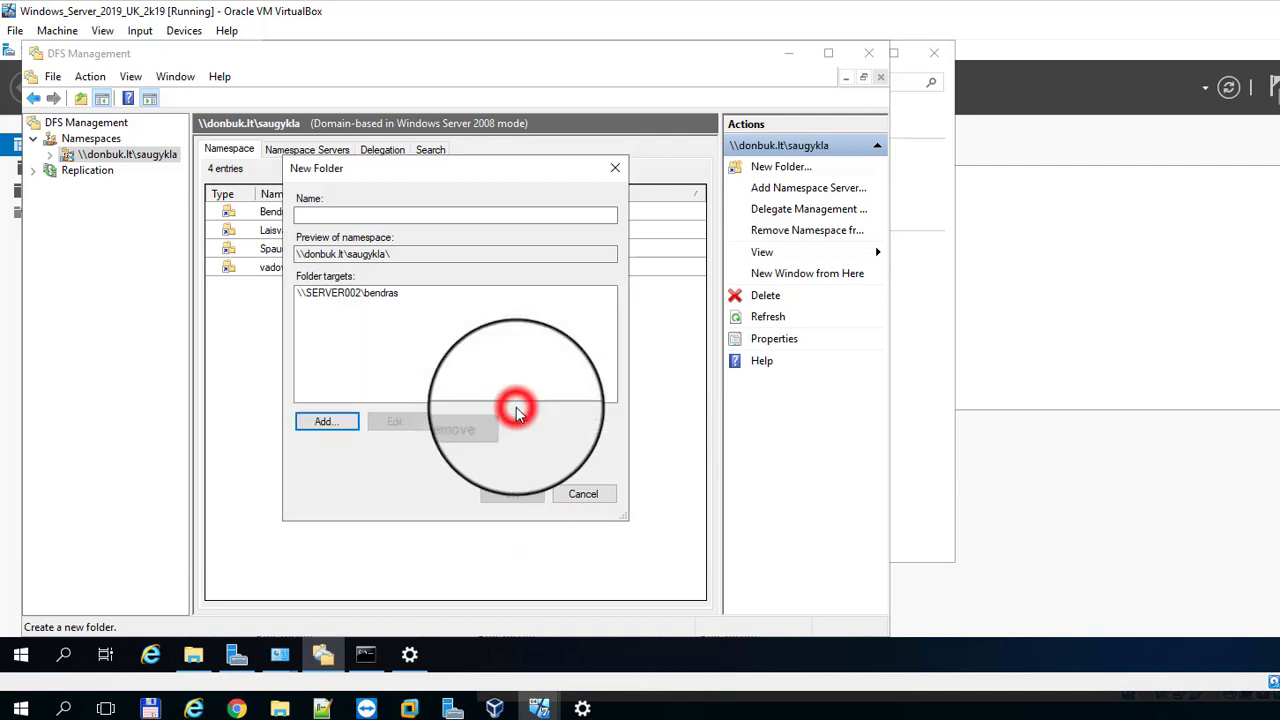
click(385, 217)
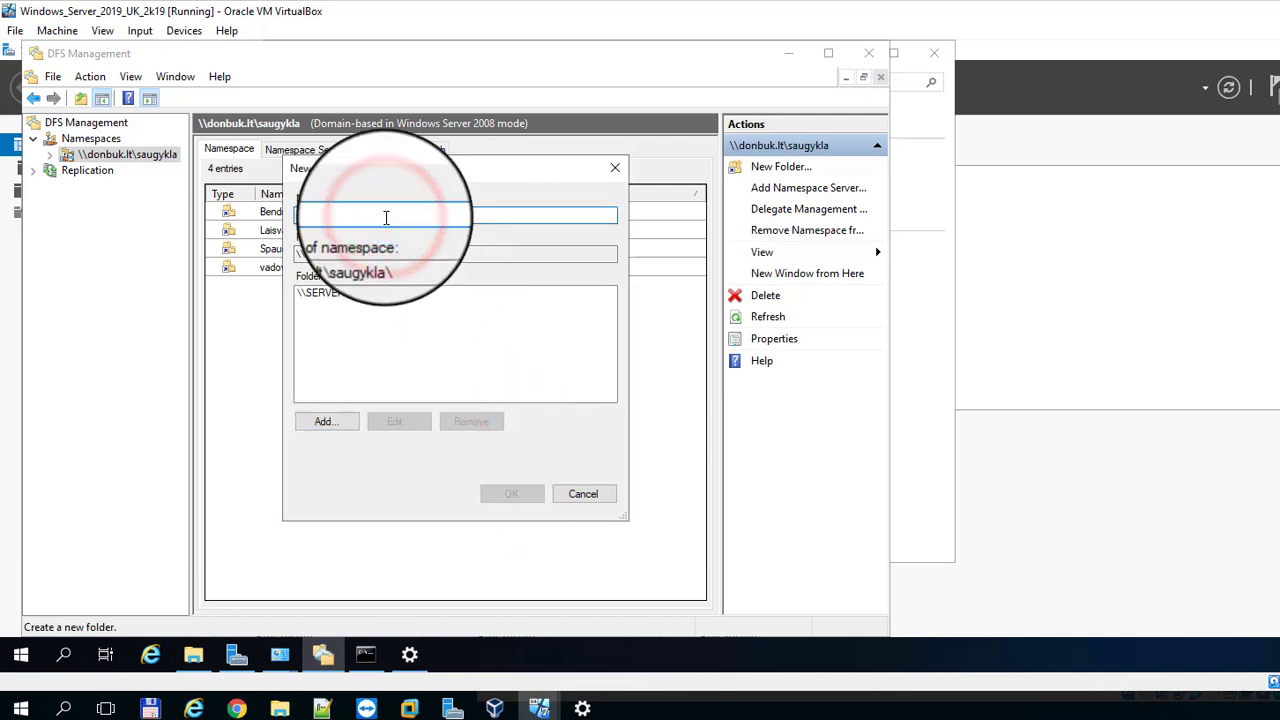
drag(386, 168, 514, 168)
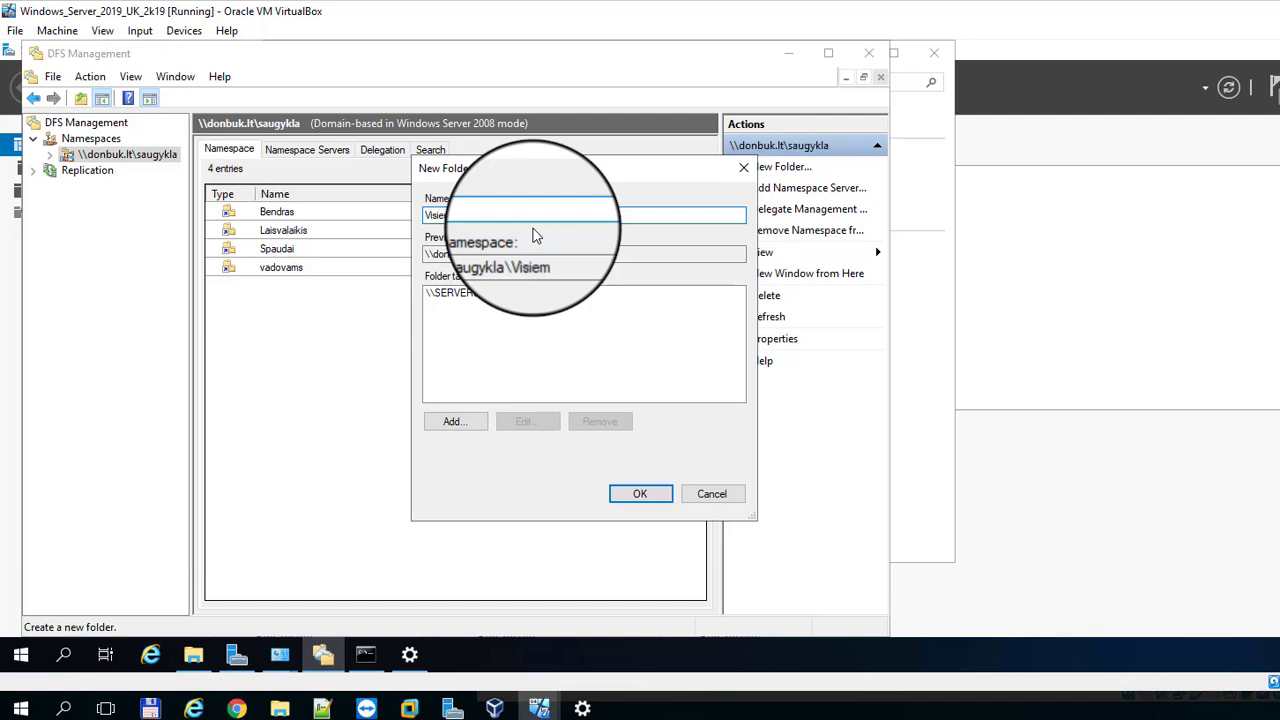
text(s)
click(638, 497)
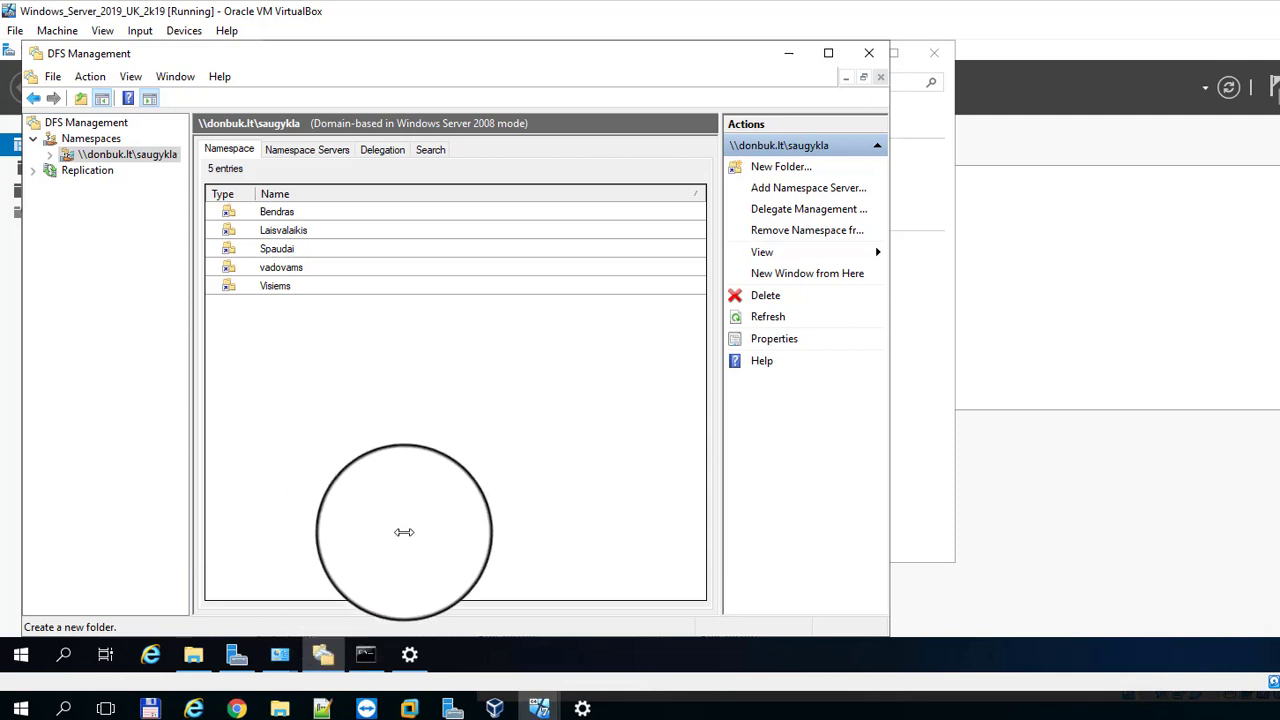
Step: Start another namespace folder and set the computer search location to pimas.donbuk.lt
click(776, 168)
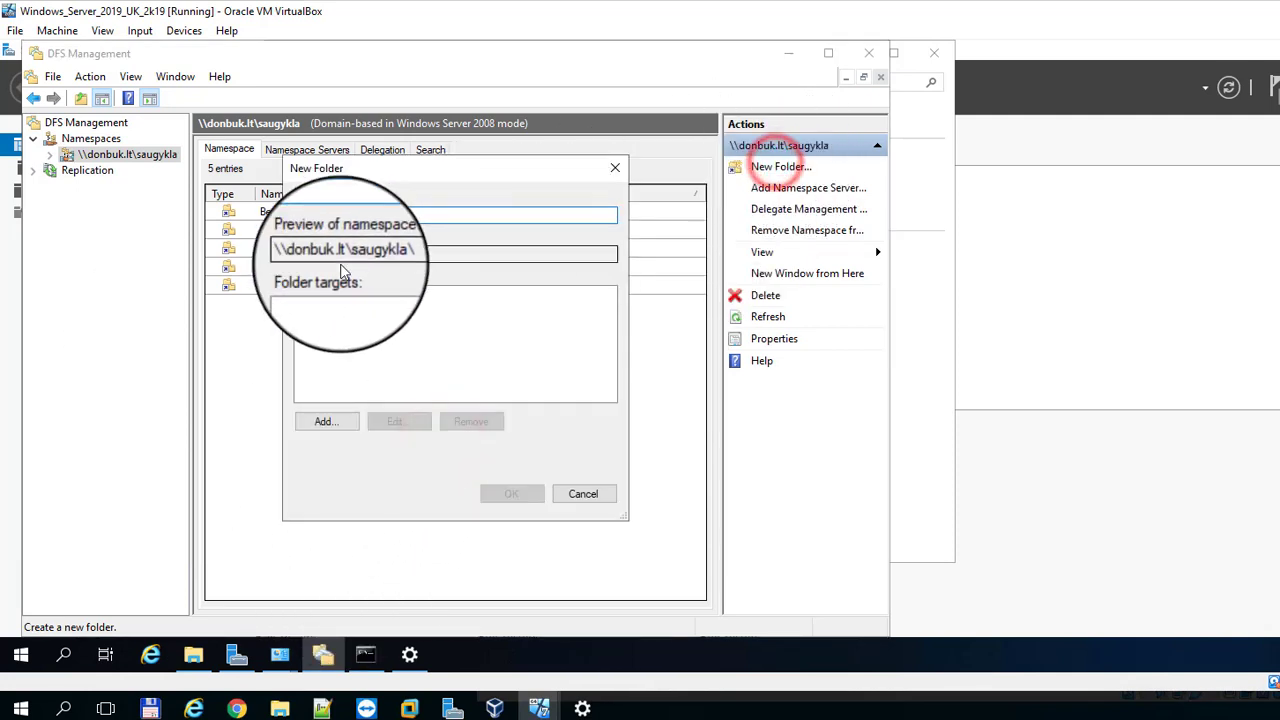
click(330, 425)
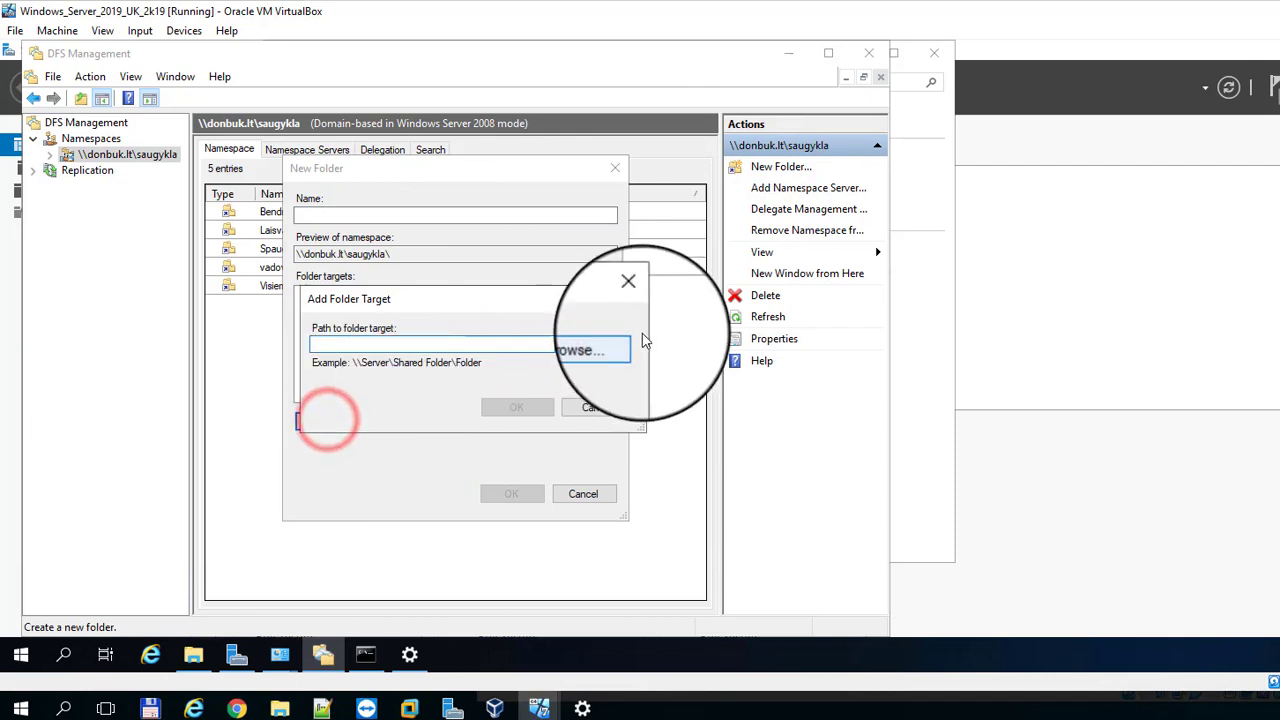
click(592, 345)
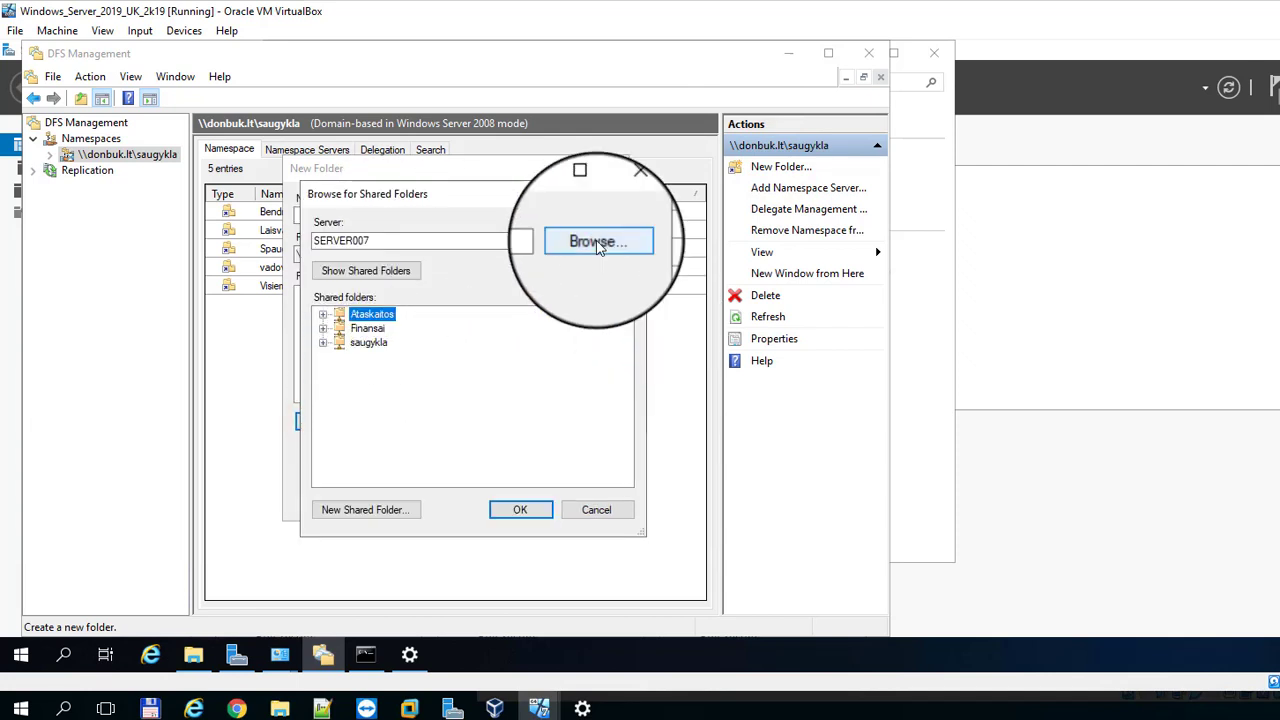
click(598, 241)
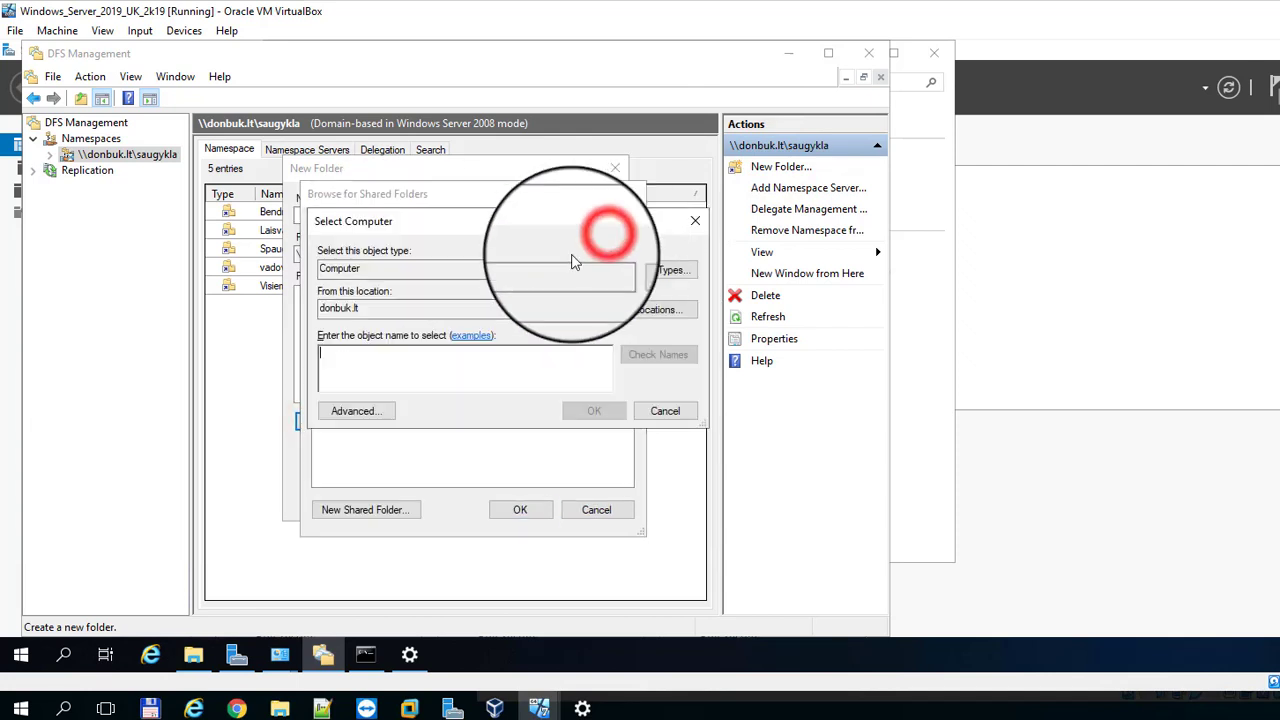
click(658, 309)
click(350, 340)
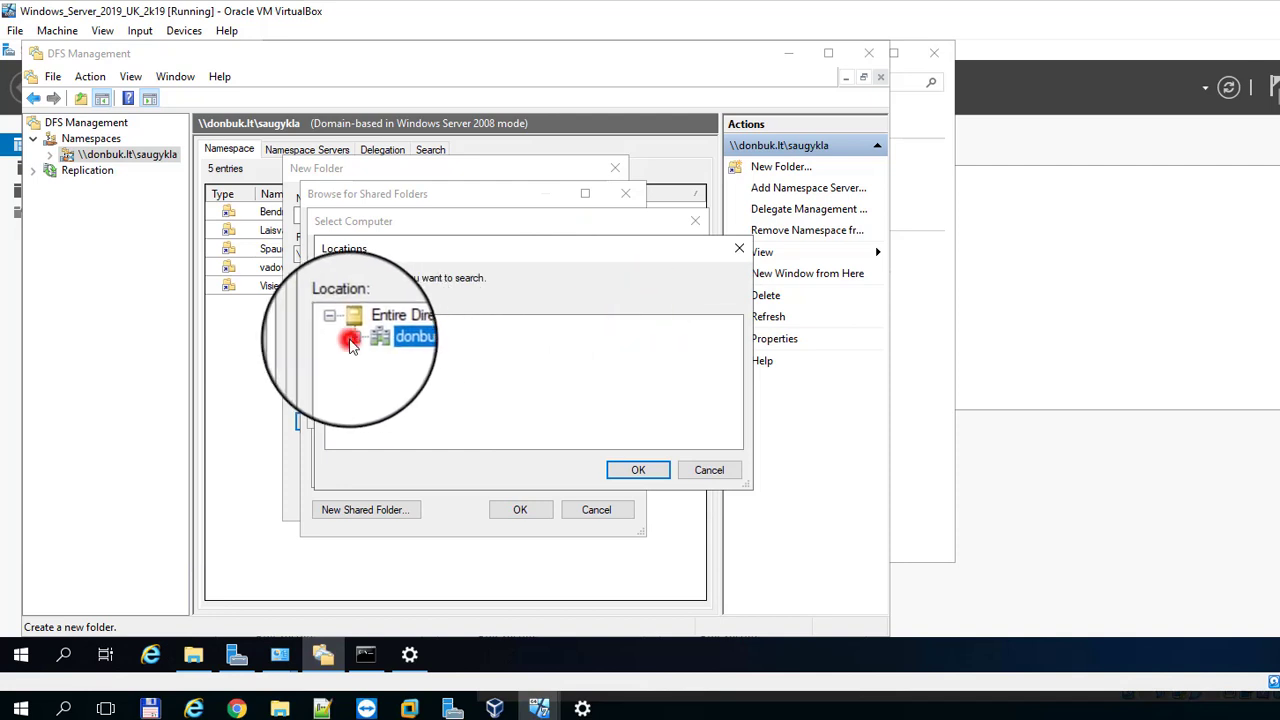
scroll(440, 390, down, 3)
click(441, 396)
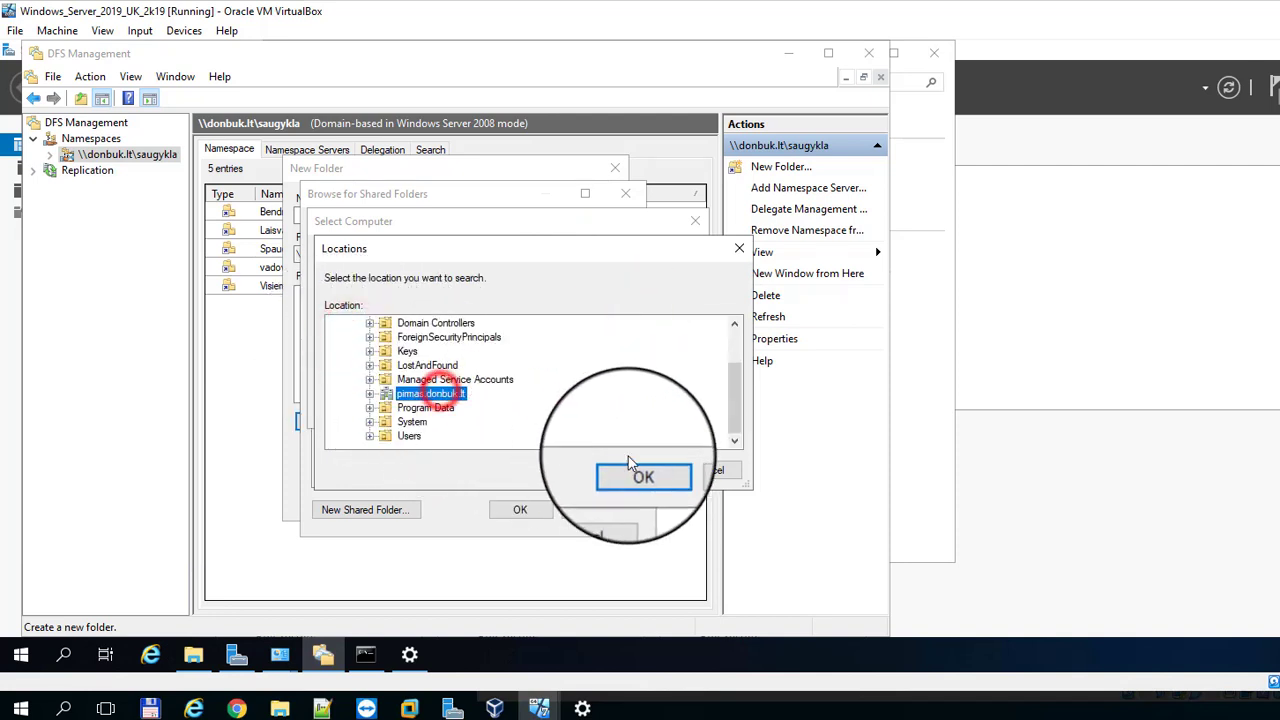
click(638, 470)
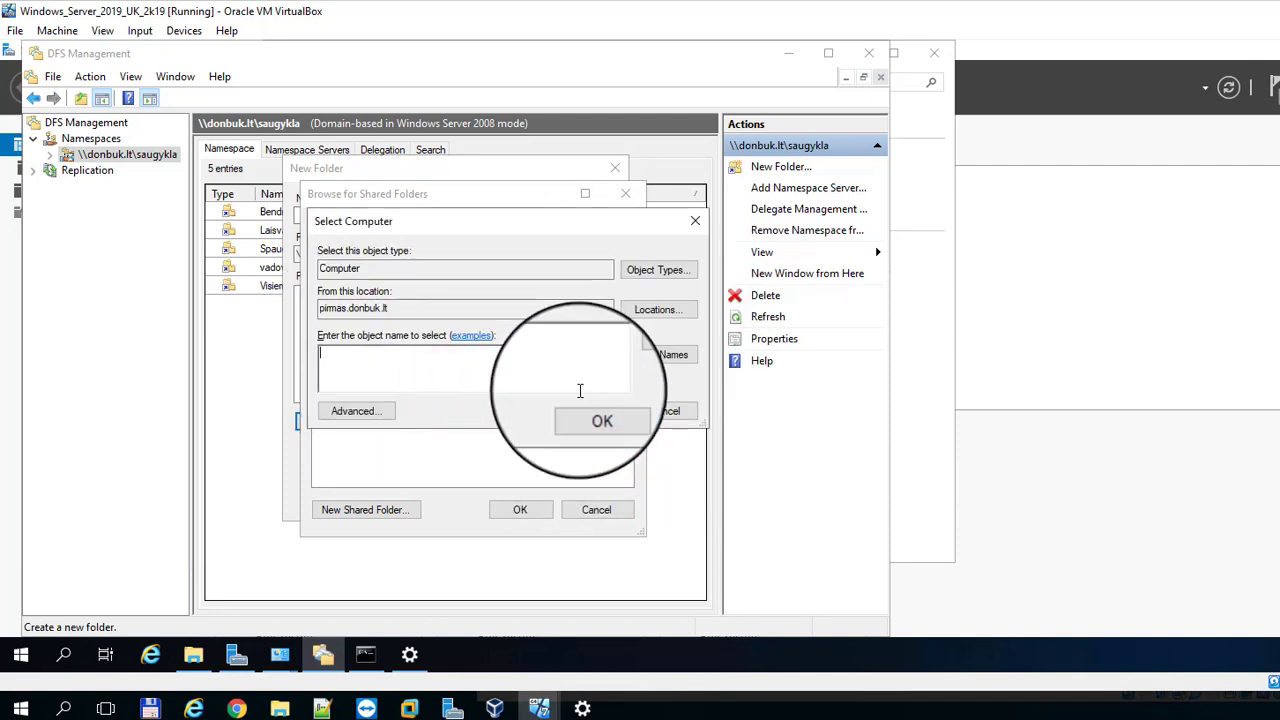
Step: Resolve server002, target its Breziniai share, and create the Breziniai folder
click(579, 390)
text(server002)
click(655, 355)
click(606, 414)
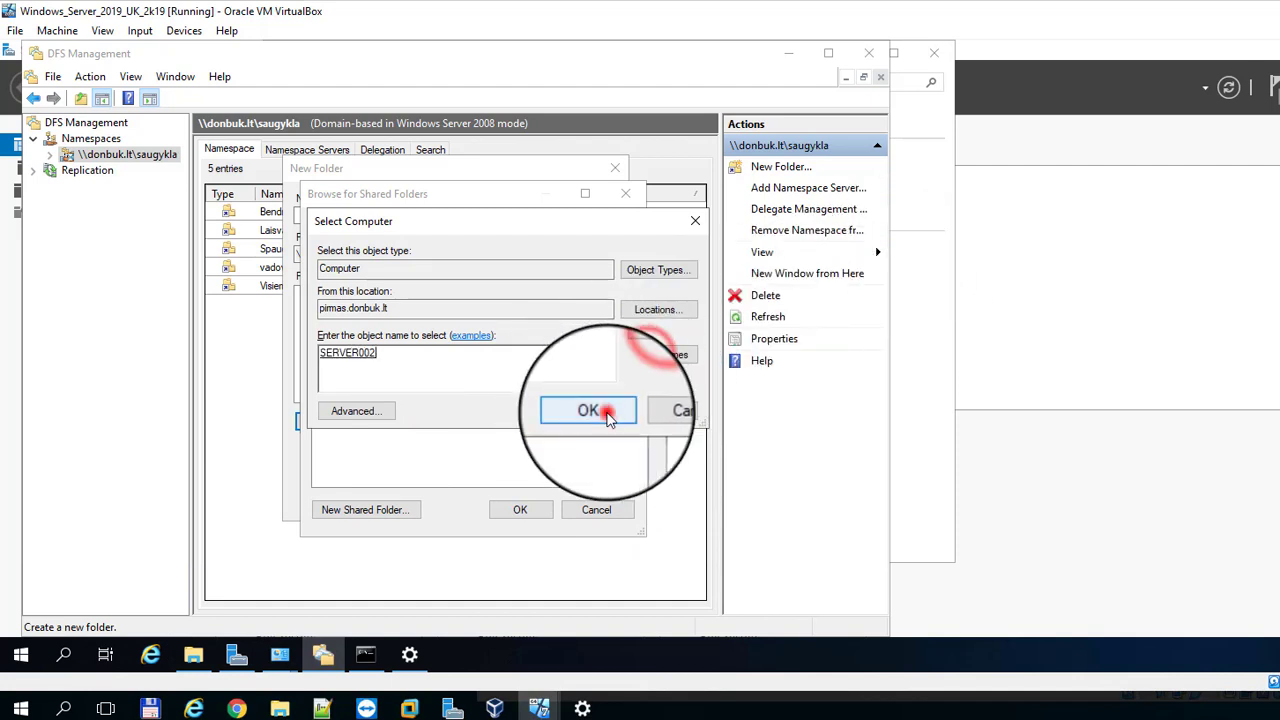
click(356, 341)
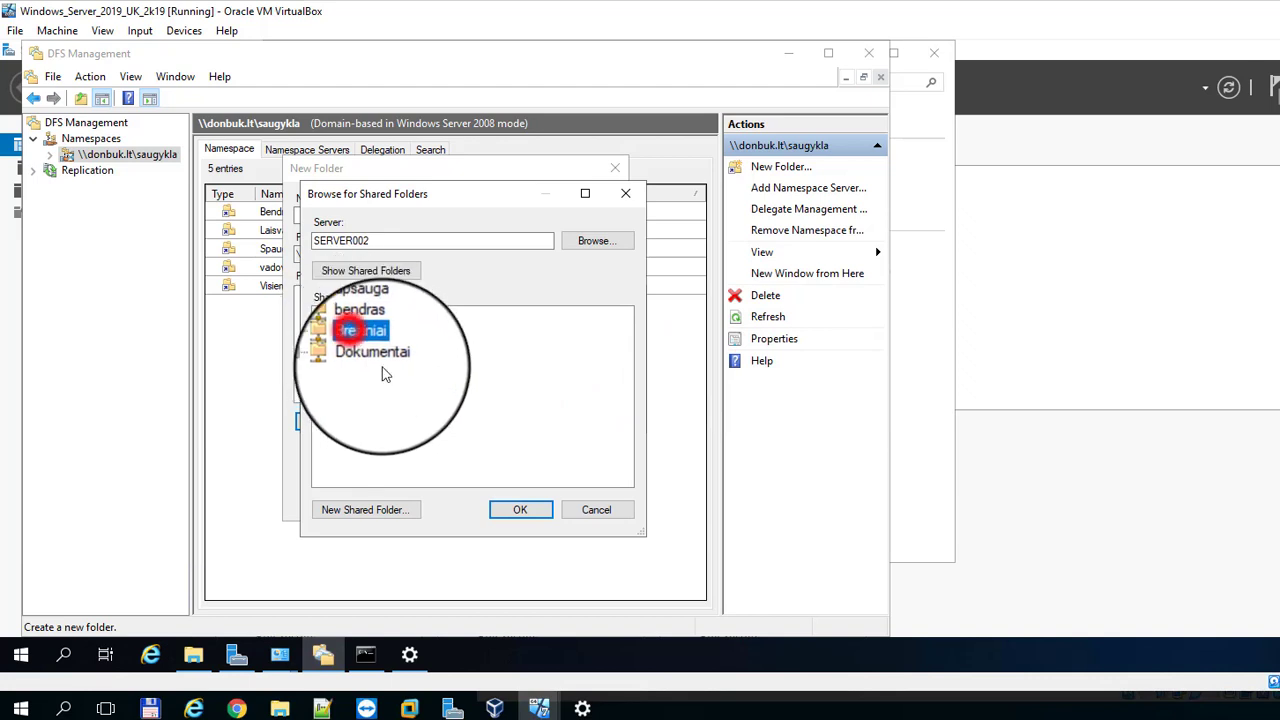
click(520, 509)
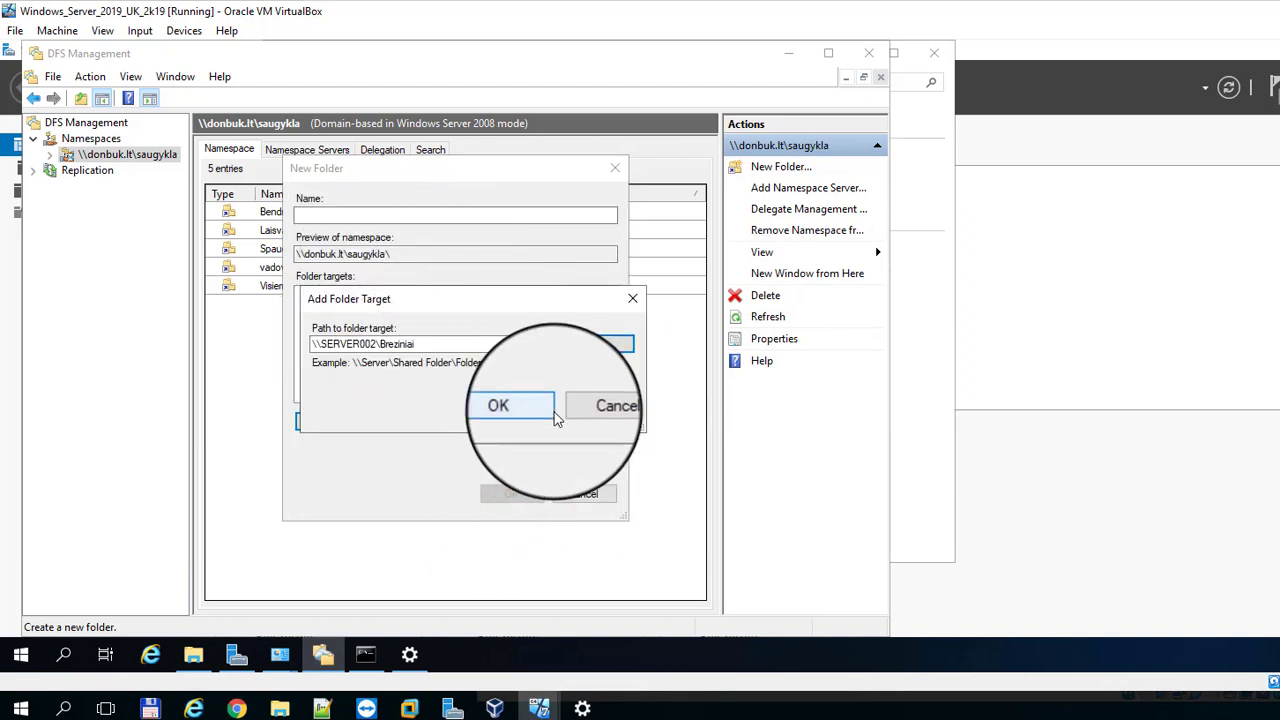
click(530, 408)
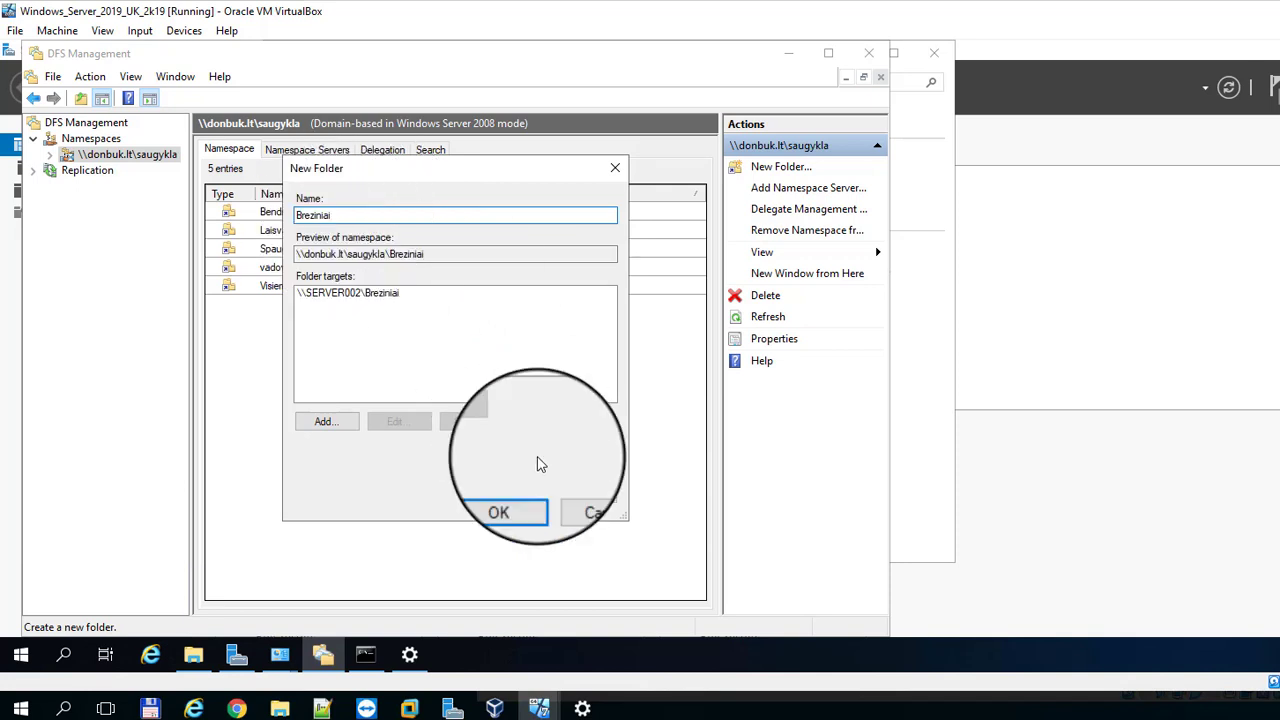
click(497, 496)
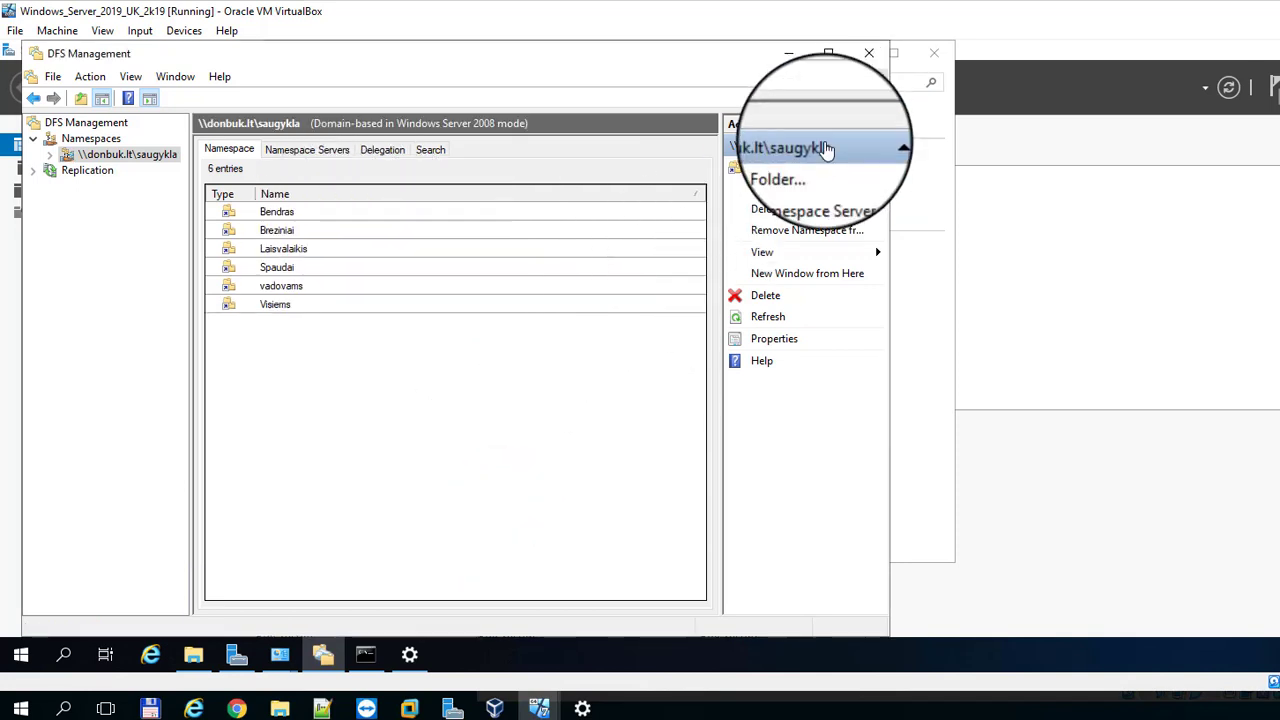
Step: Start the next namespace folder target and set the search location to pimas.donbuk.lt
click(795, 167)
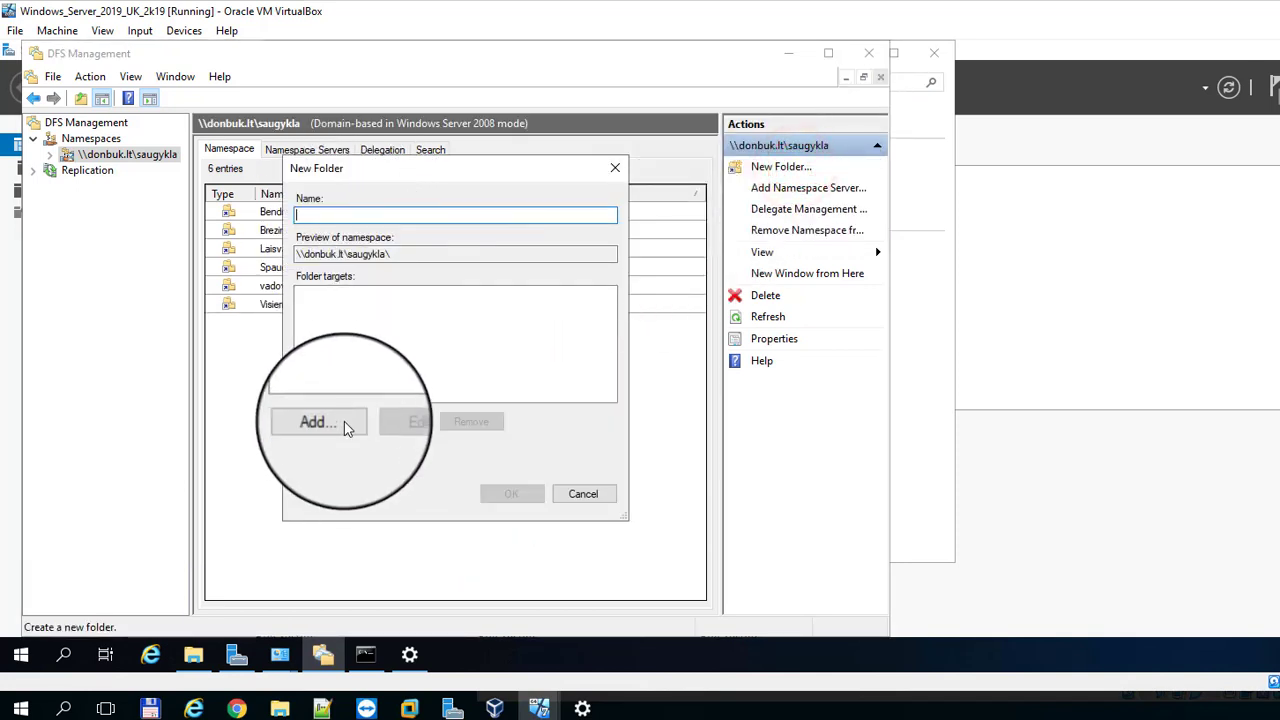
click(340, 423)
click(599, 341)
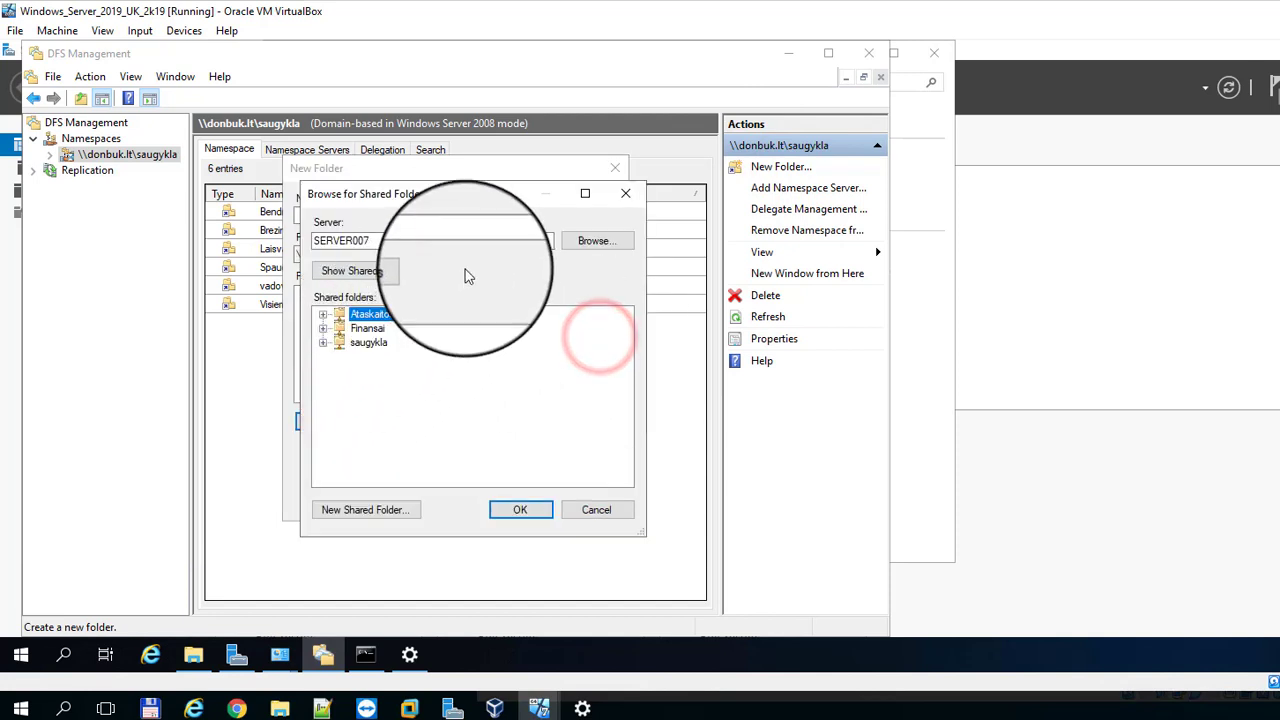
click(588, 244)
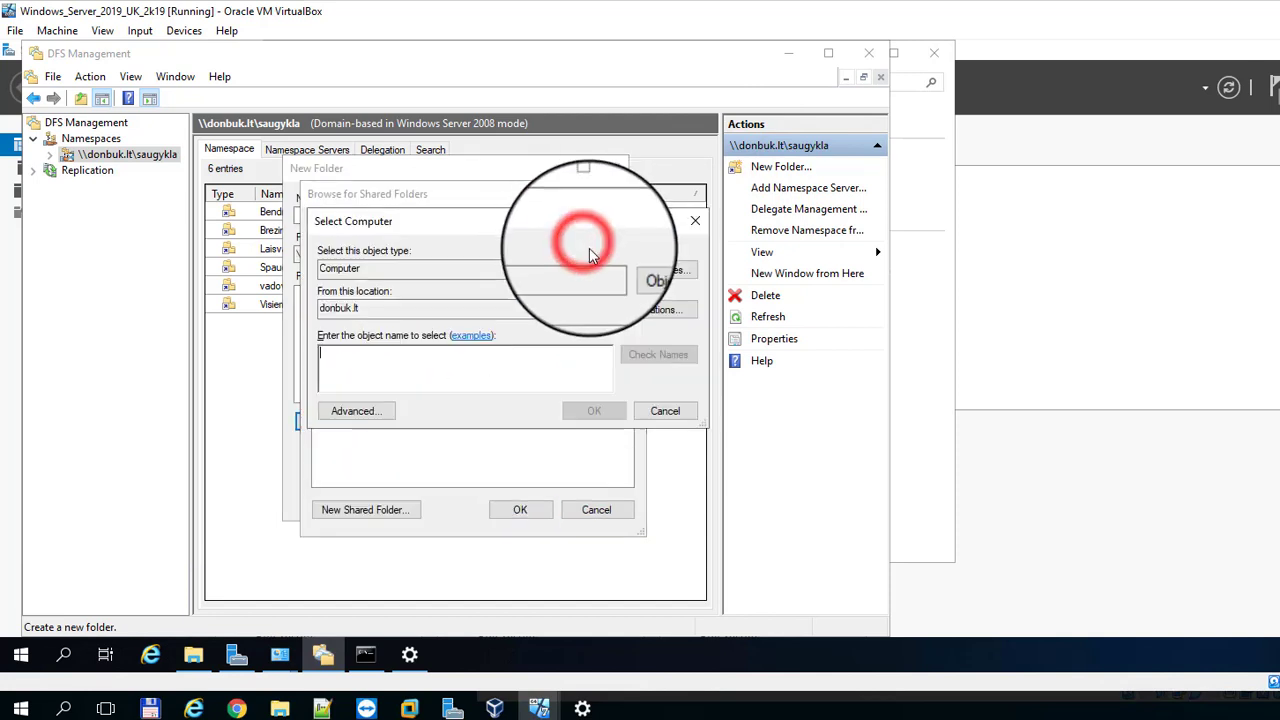
click(648, 312)
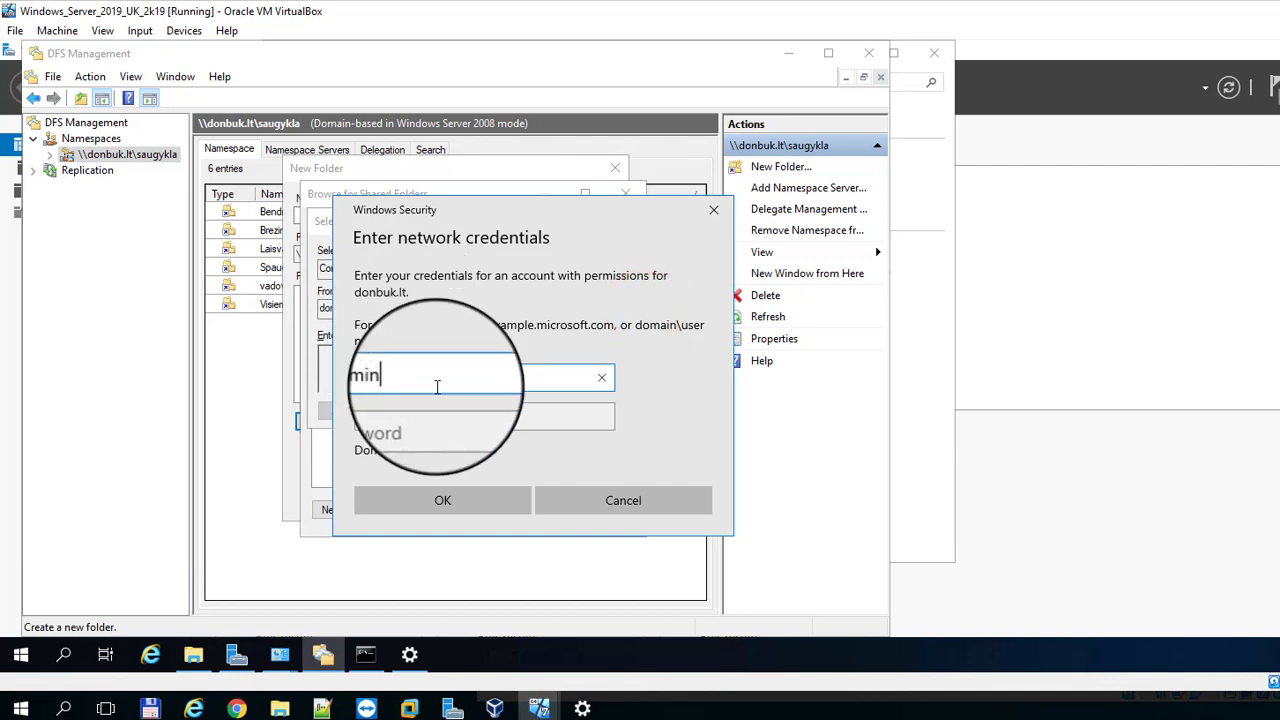
key(Tab)
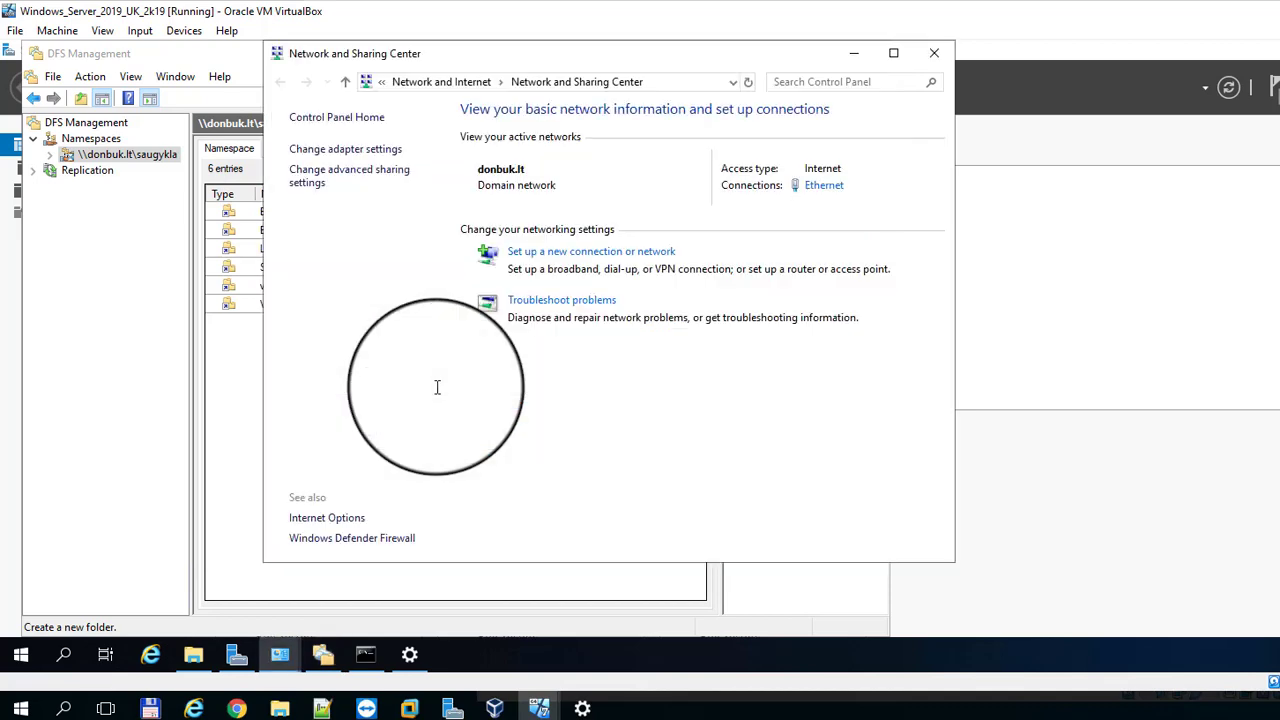
click(938, 51)
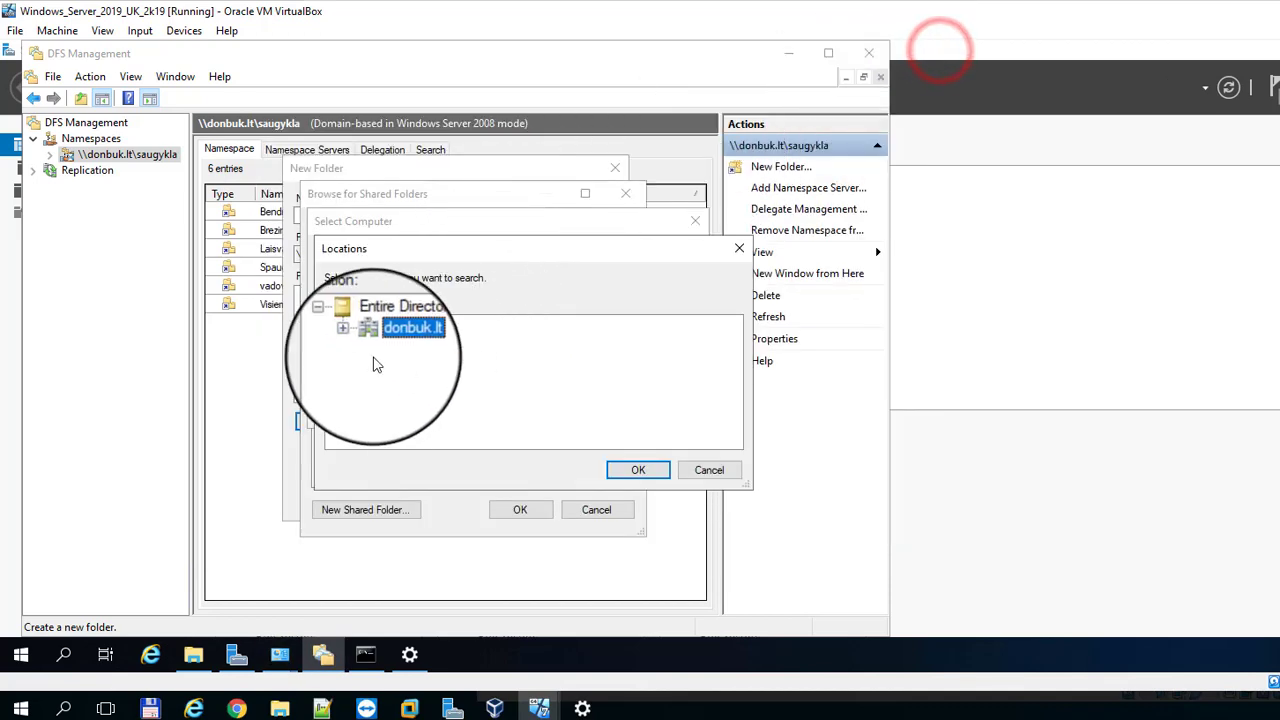
click(352, 337)
click(432, 440)
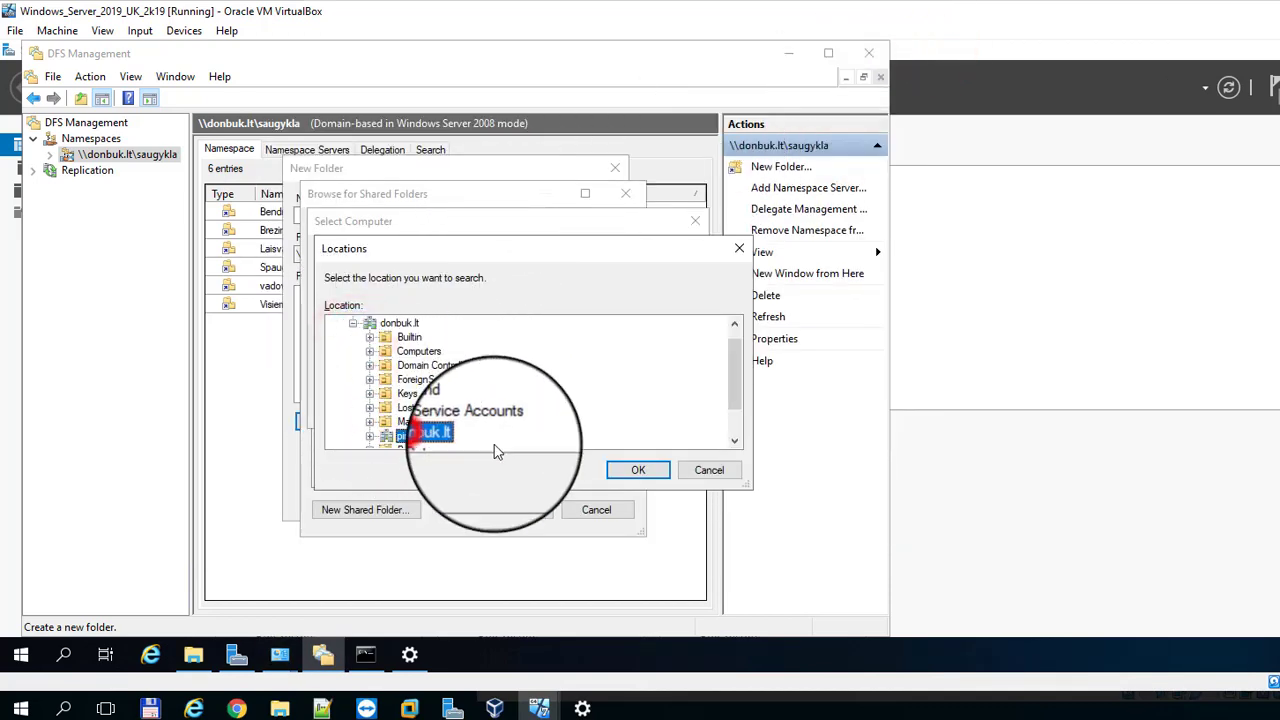
click(638, 470)
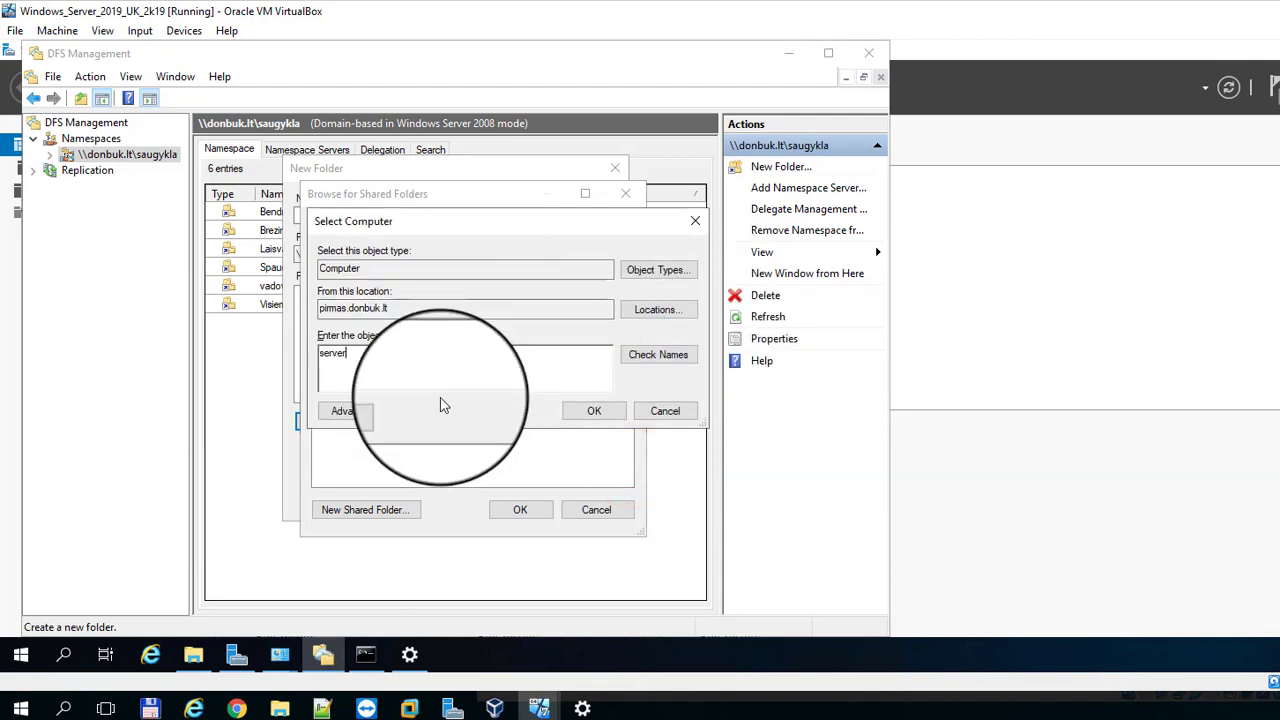
Step: Resolve SERVER002, target \\SERVER002\Dokumentai, and create the folder named Dokai
click(657, 354)
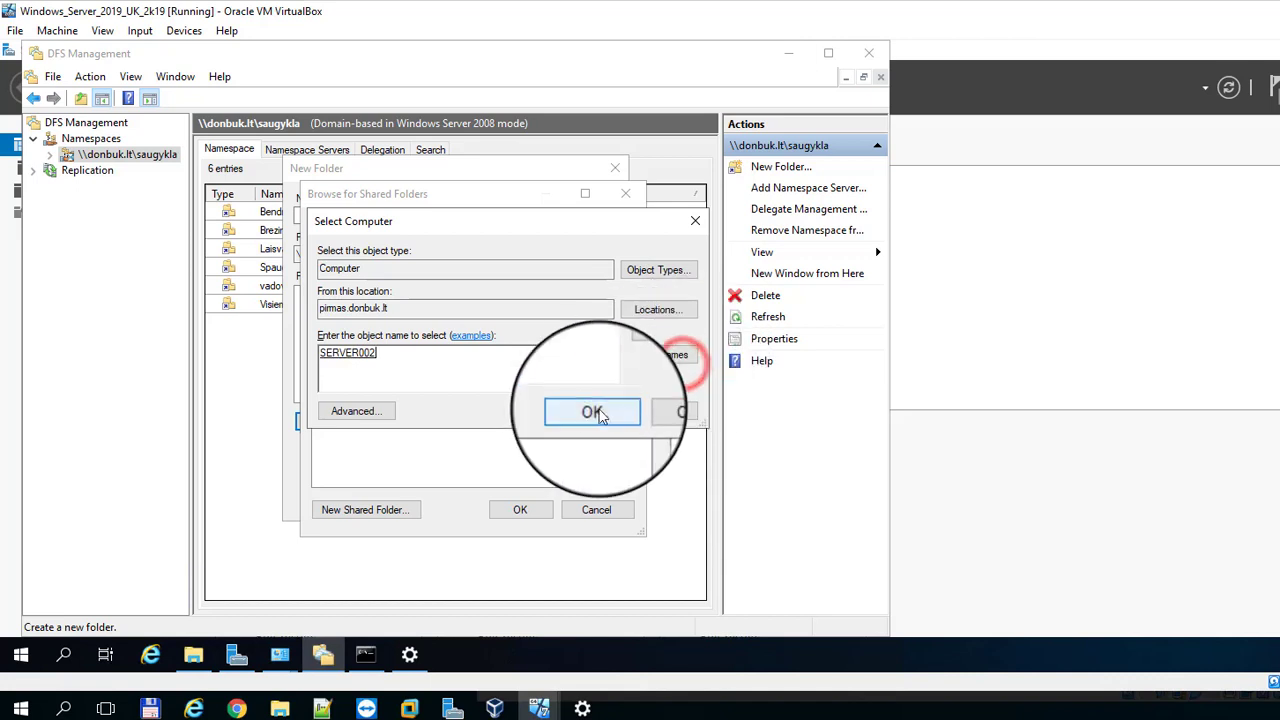
click(597, 411)
click(375, 356)
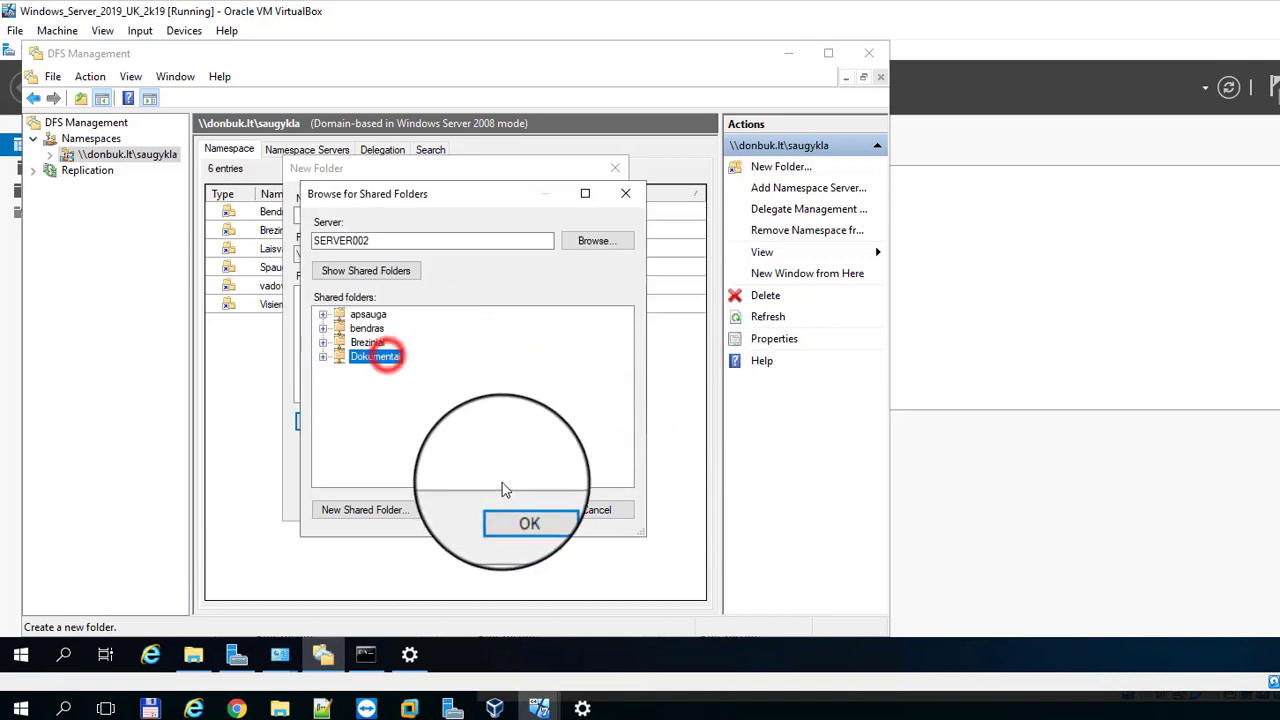
click(519, 512)
click(515, 406)
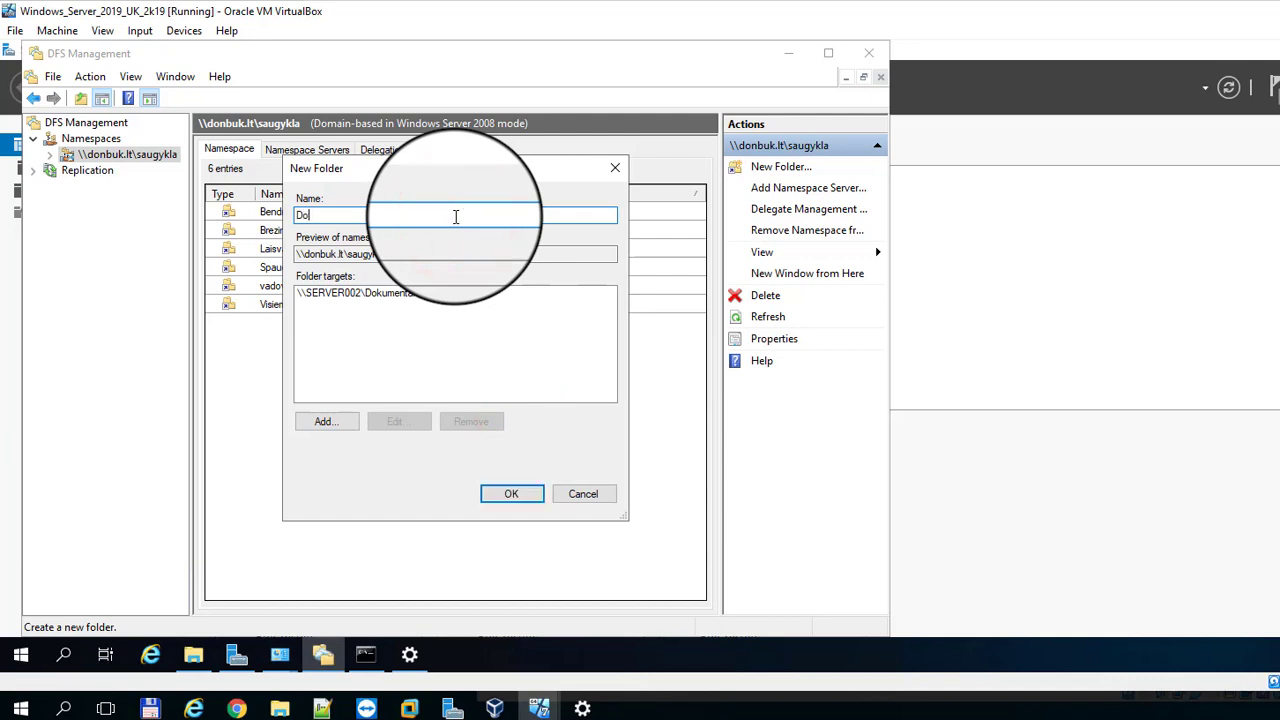
click(507, 492)
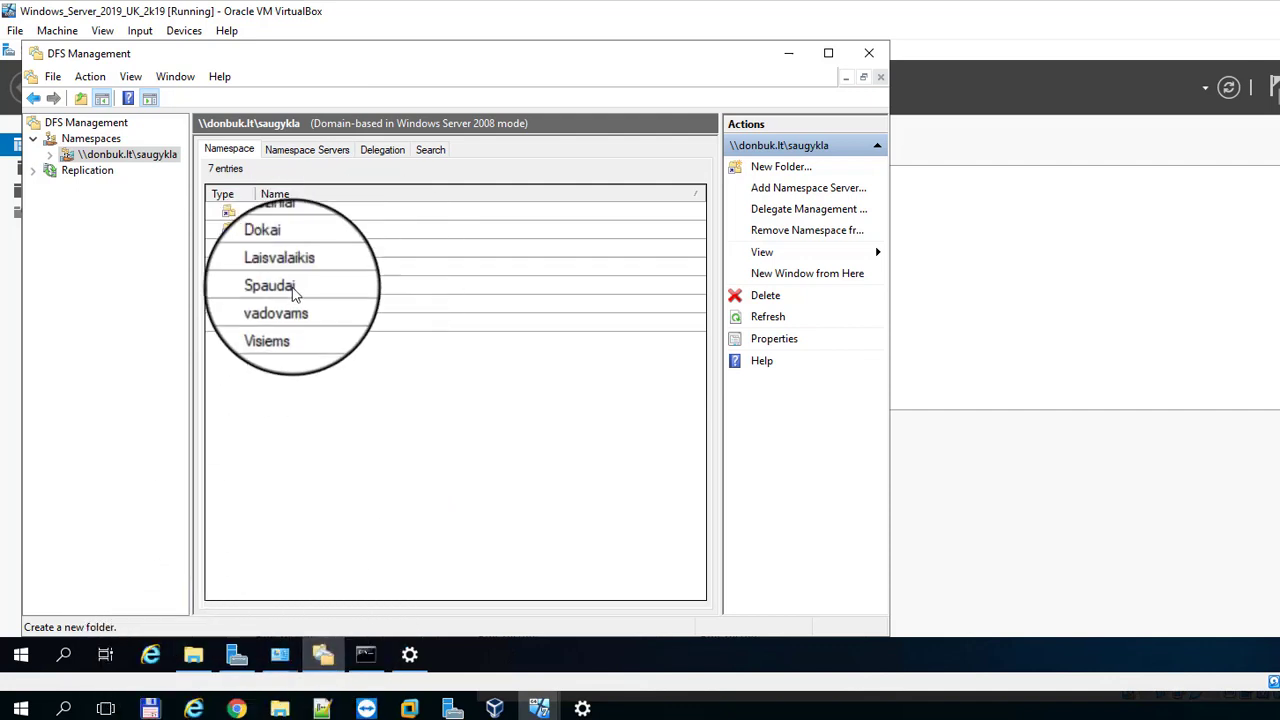
Step: Open a new File Explorer window and go to \\donbuk.lt\saugykla
mouse_move(190, 665)
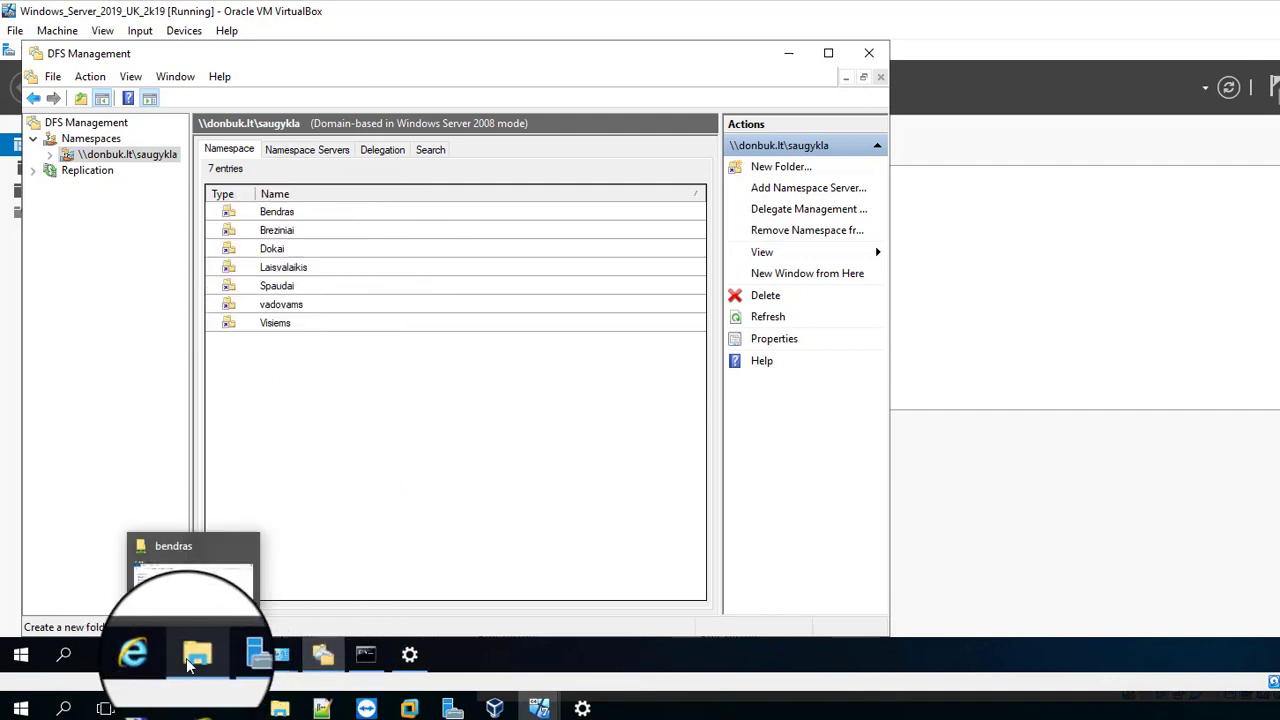
click(192, 662)
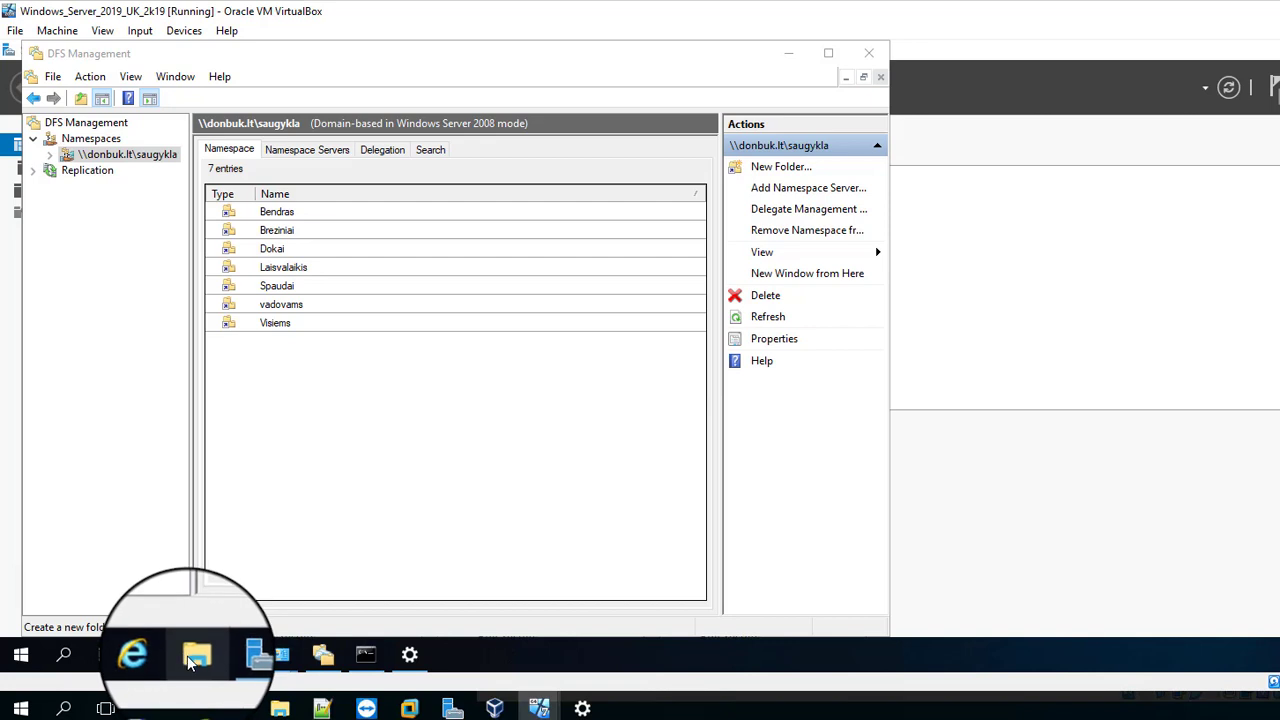
right_click(192, 662)
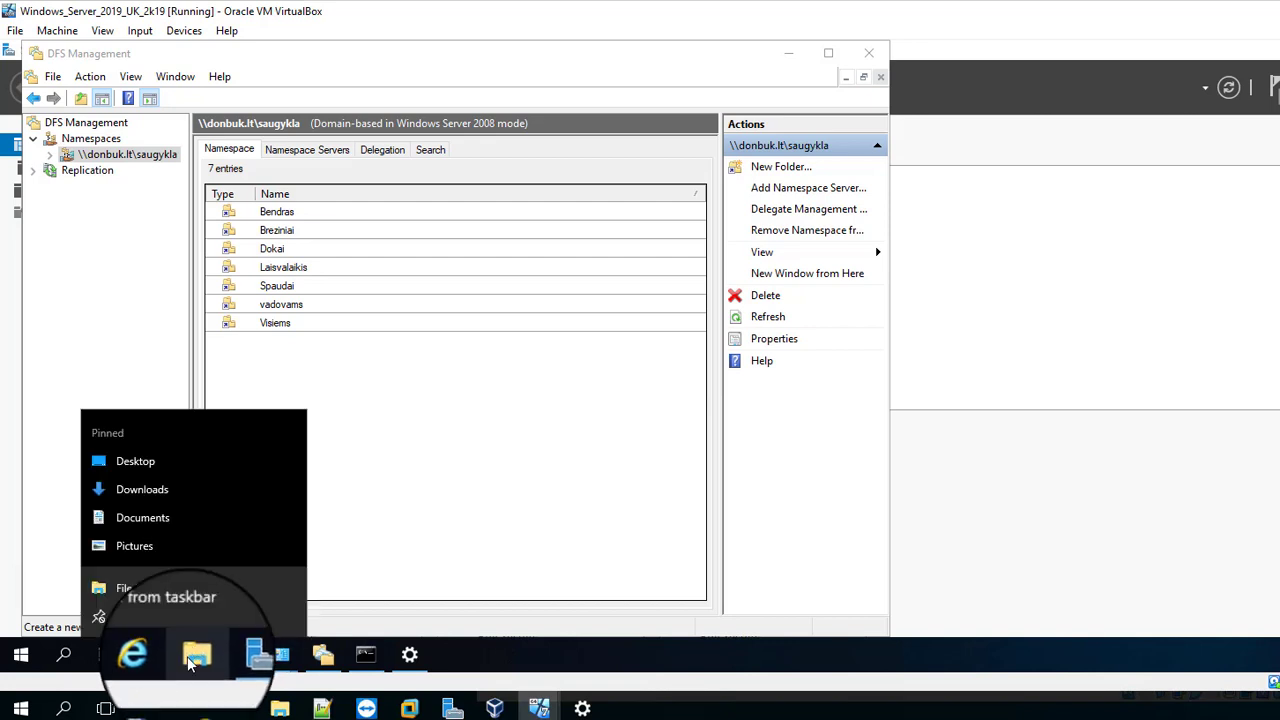
click(185, 593)
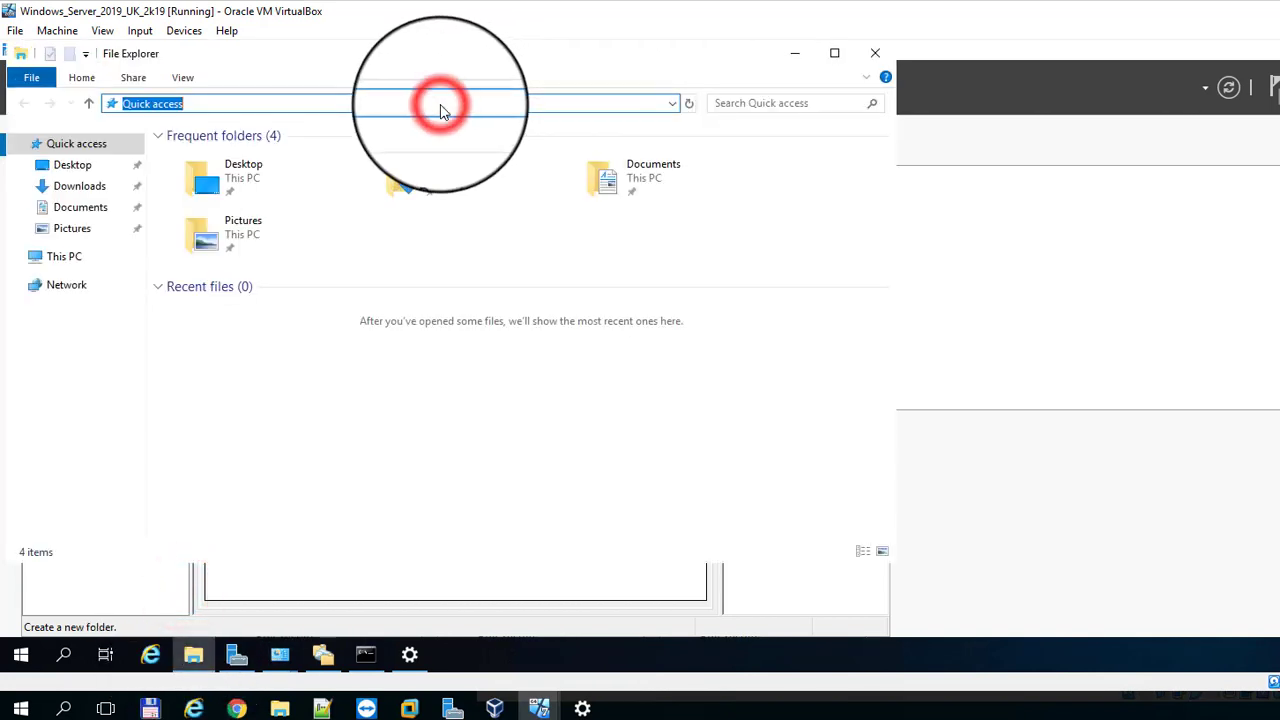
text(\\donbuk.lt)
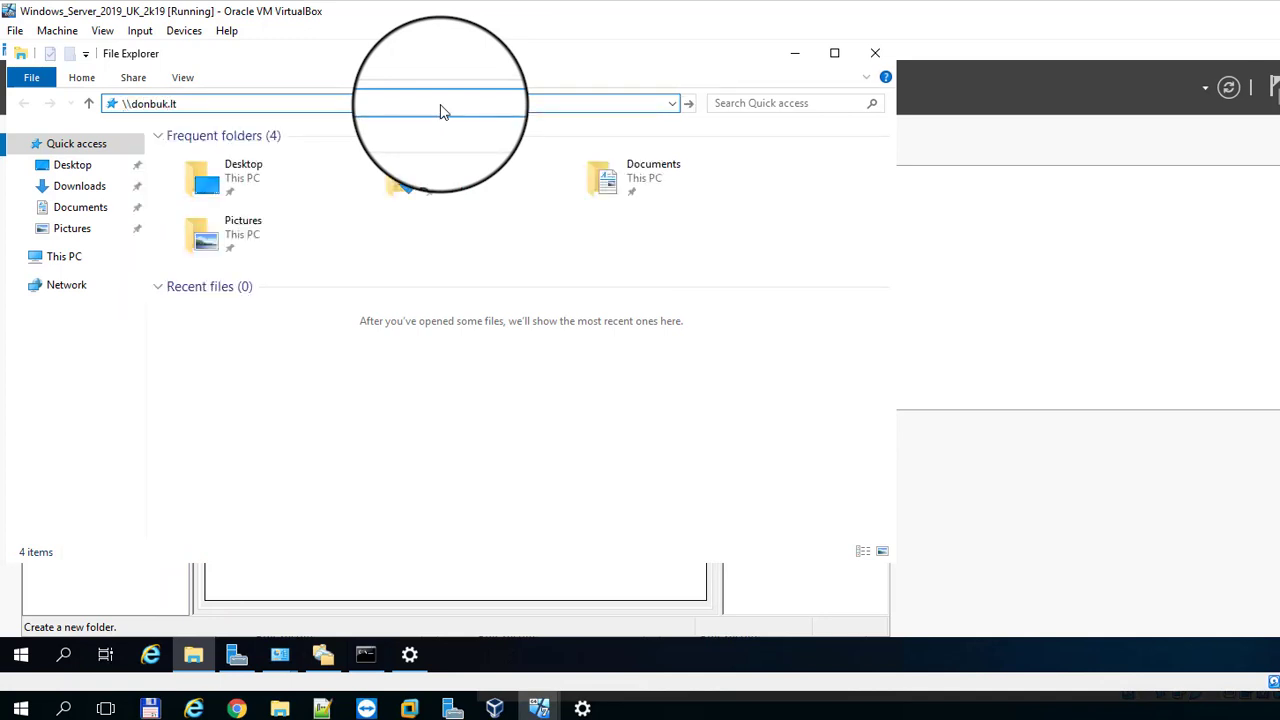
text(\saugykla)
key(Return)
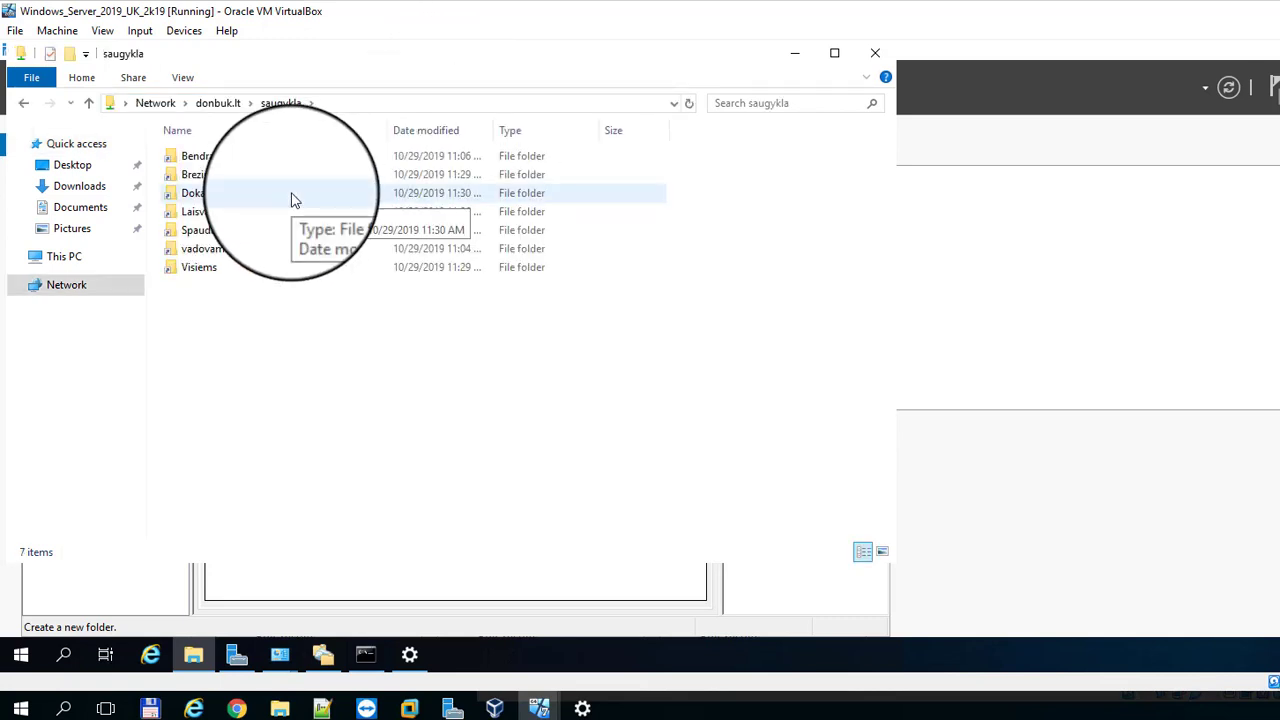
Step: Open Bendras and check its DFS tab lists \\SERVER\Bendras as the active referral
double_click(207, 160)
right_click(373, 268)
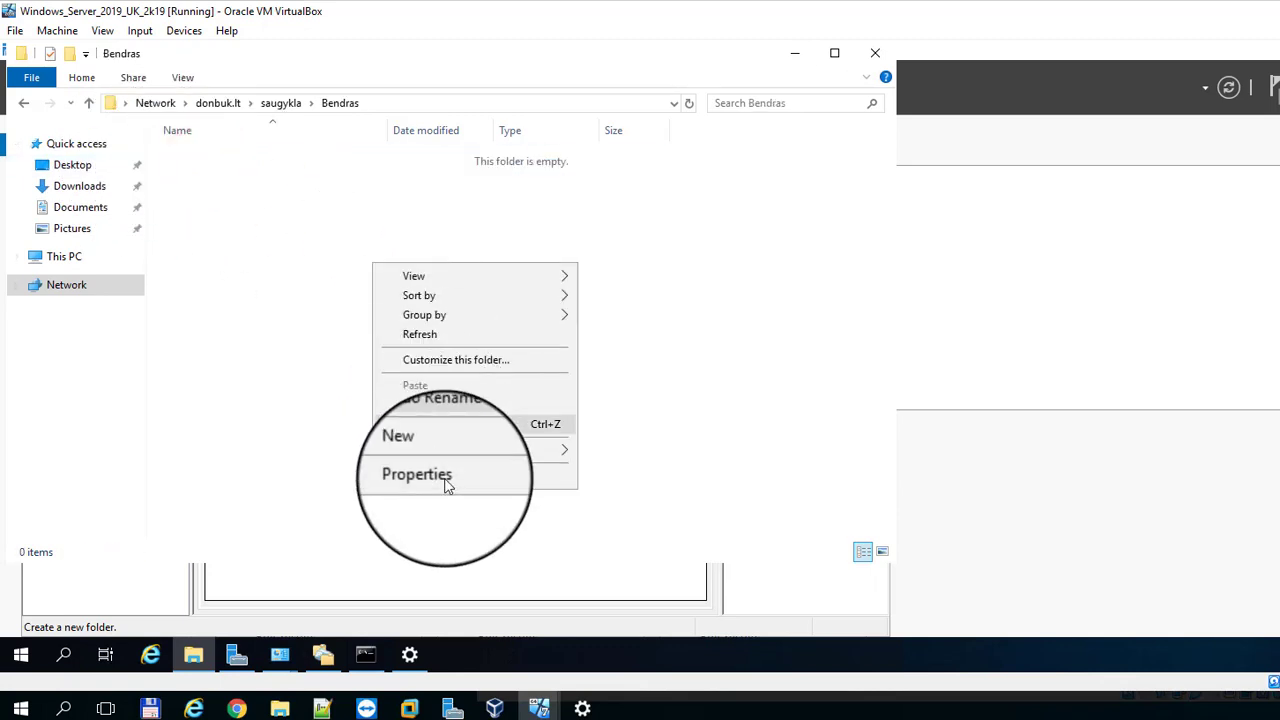
click(448, 478)
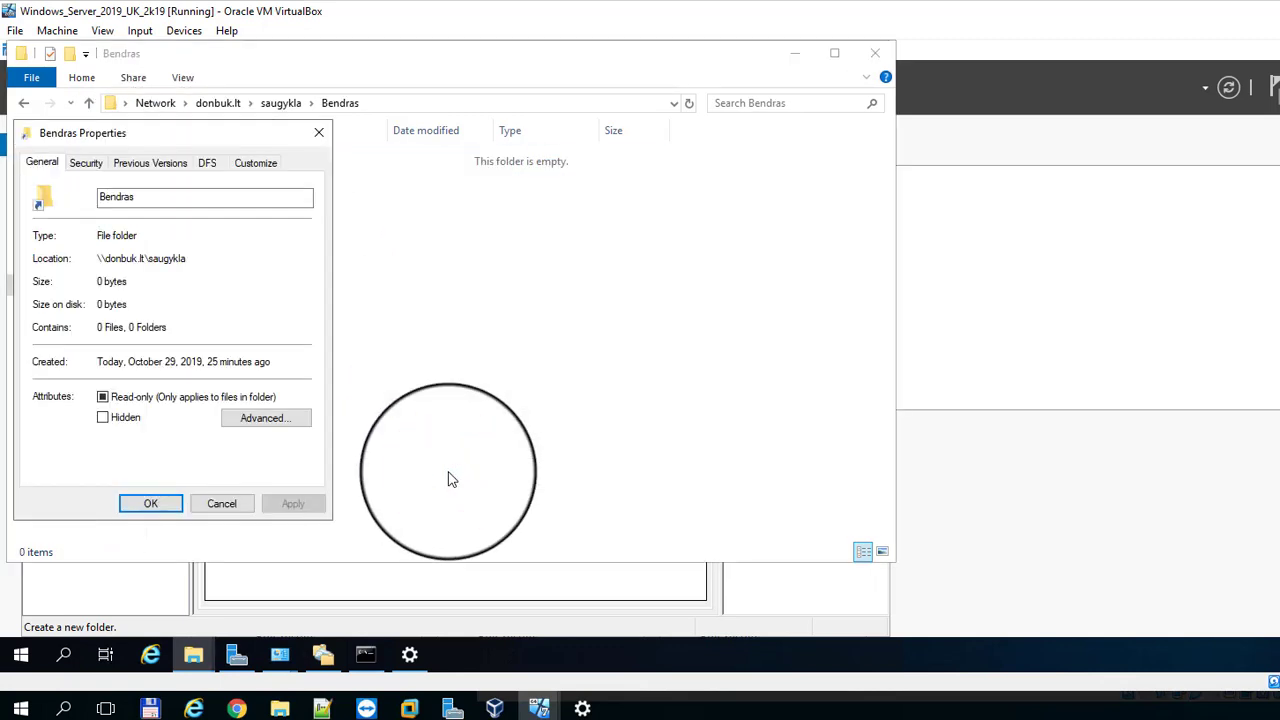
click(214, 163)
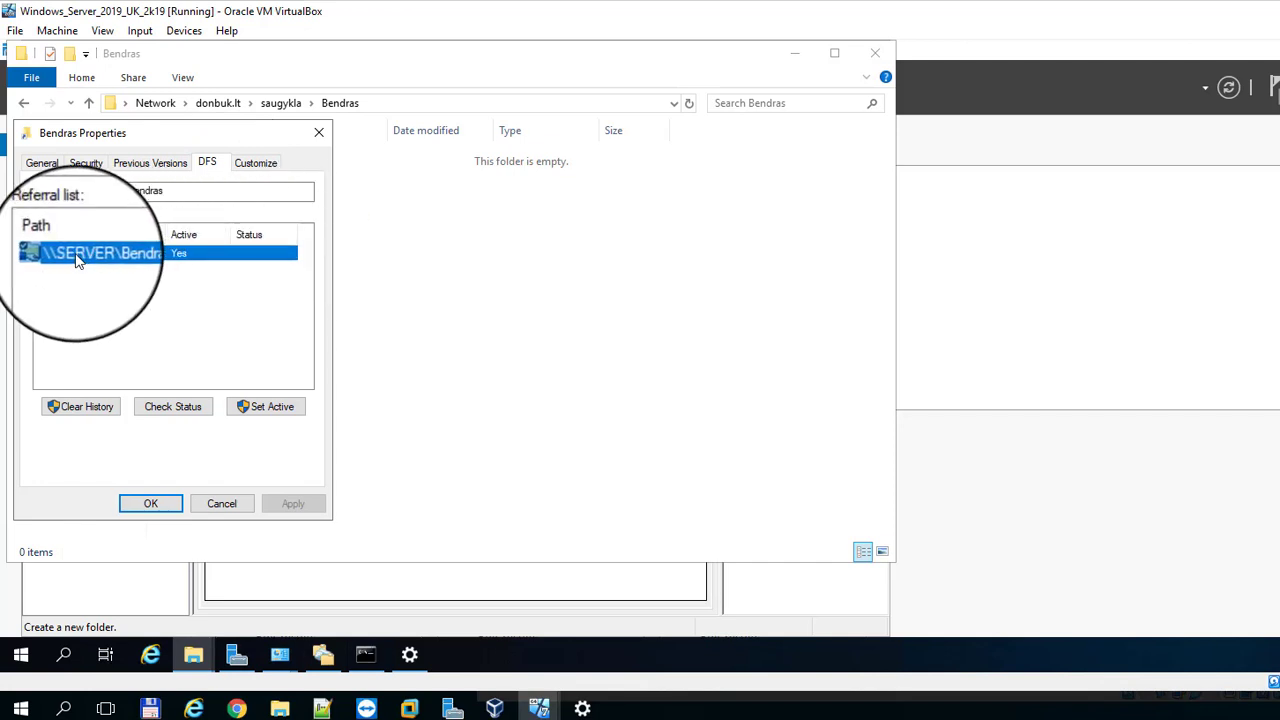
click(80, 251)
click(127, 256)
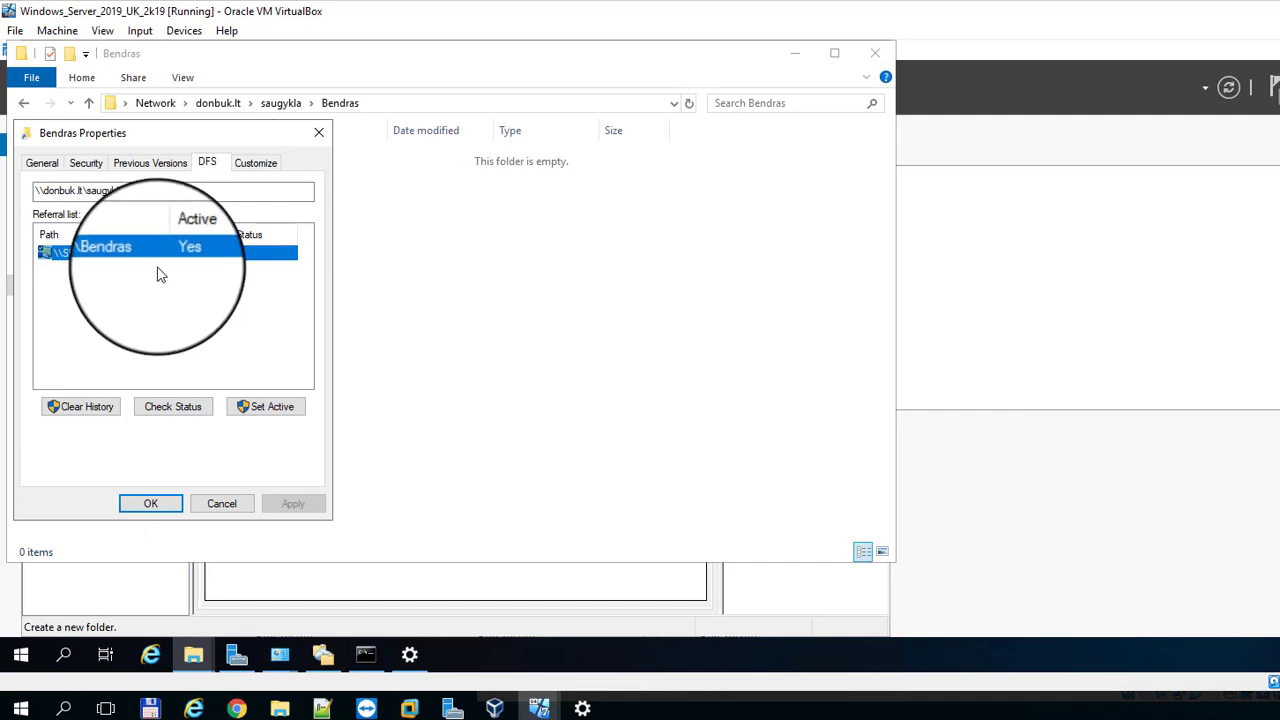
click(161, 505)
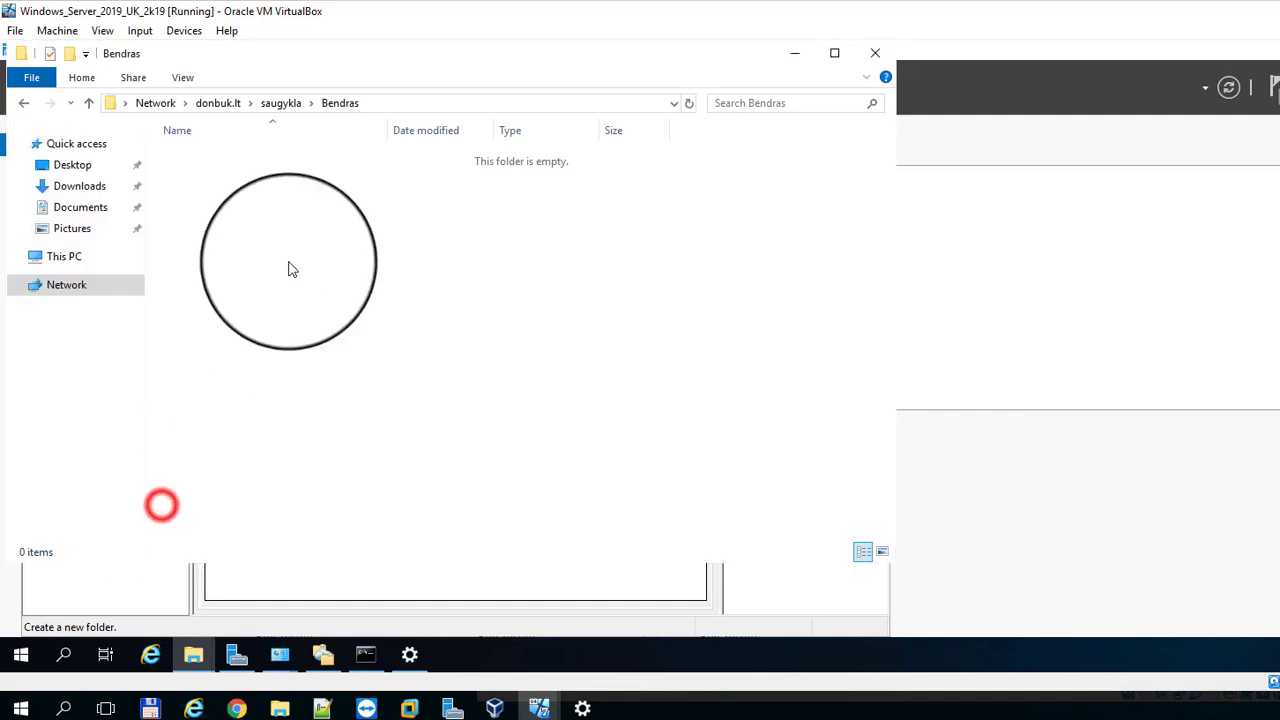
Step: Open Breziniai and confirm its DFS referral to \\SERVER002\Breziniai is active
click(281, 103)
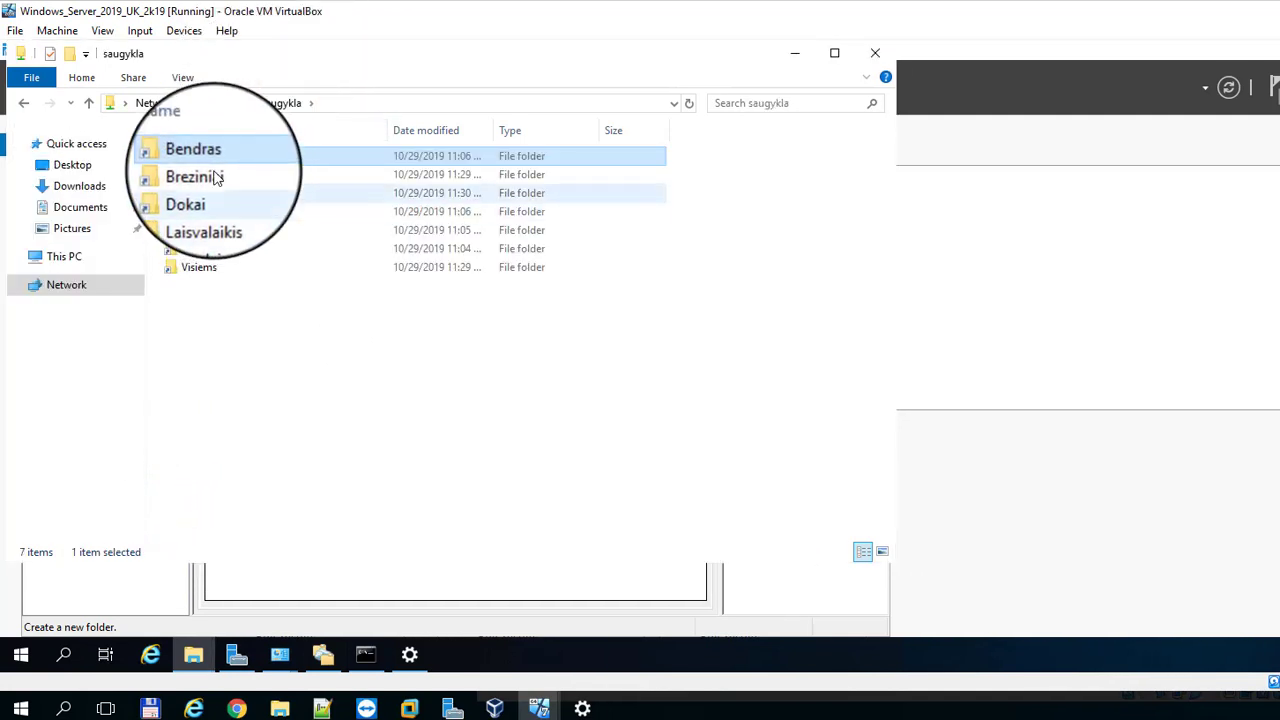
double_click(210, 174)
right_click(249, 218)
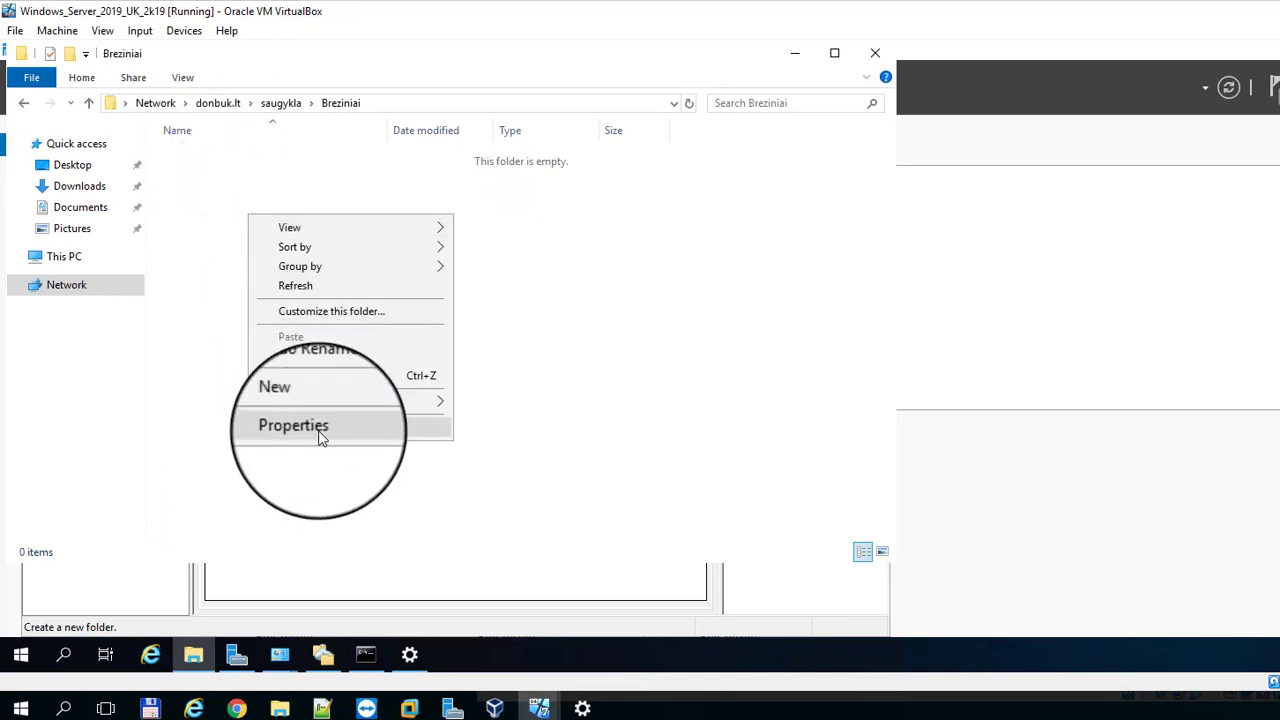
click(310, 429)
click(210, 162)
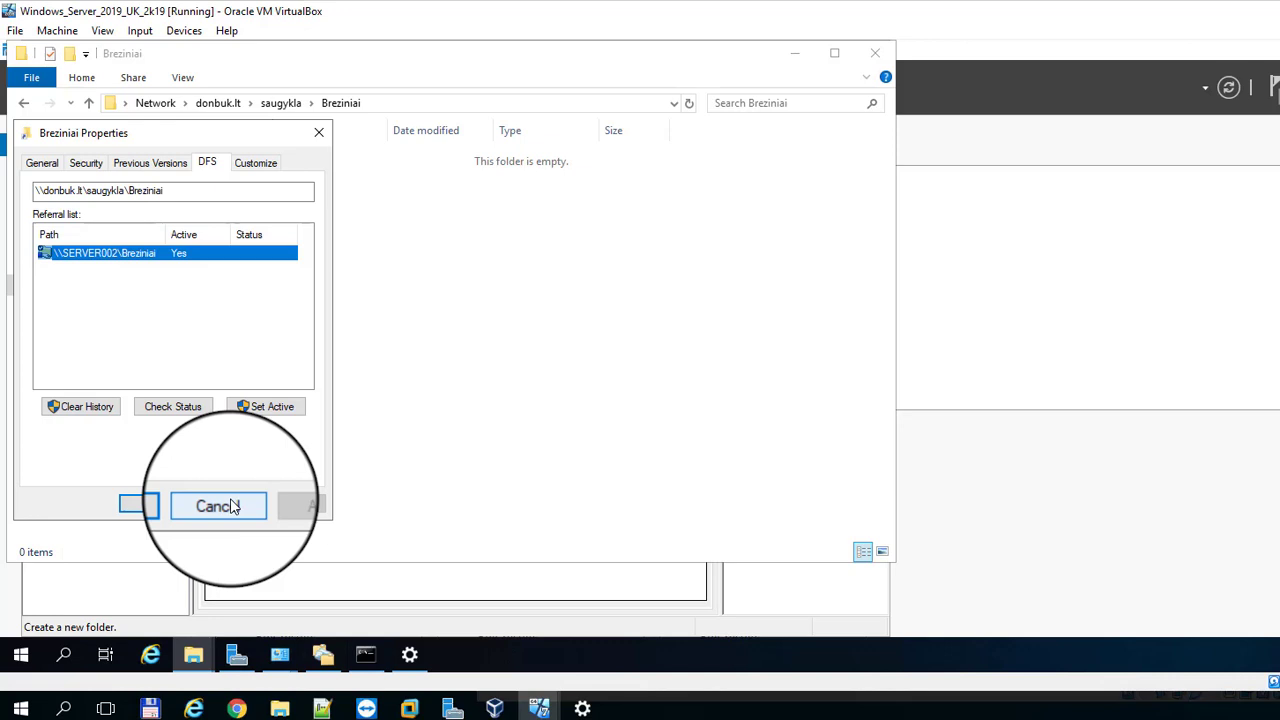
click(224, 506)
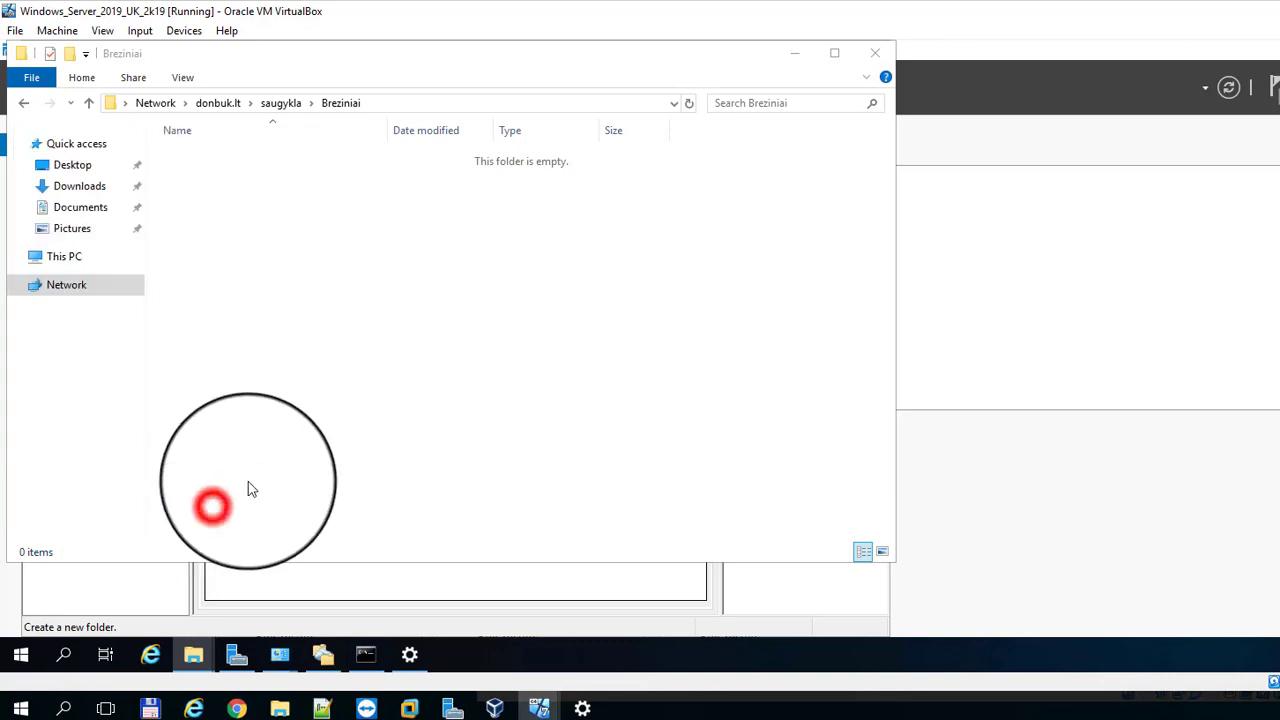
Step: Check the Laisvalaikis DFS tab shows the \\SERVER\Nuotraukos referral
click(275, 103)
double_click(234, 207)
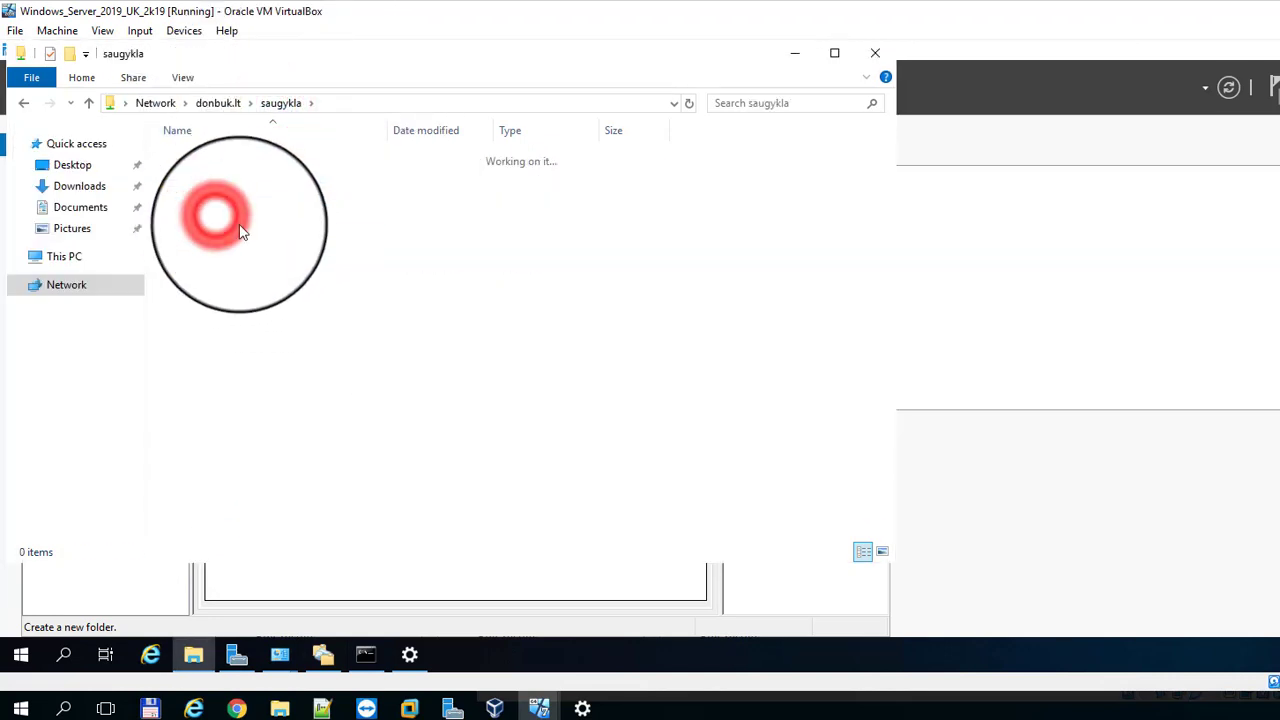
right_click(249, 238)
click(329, 446)
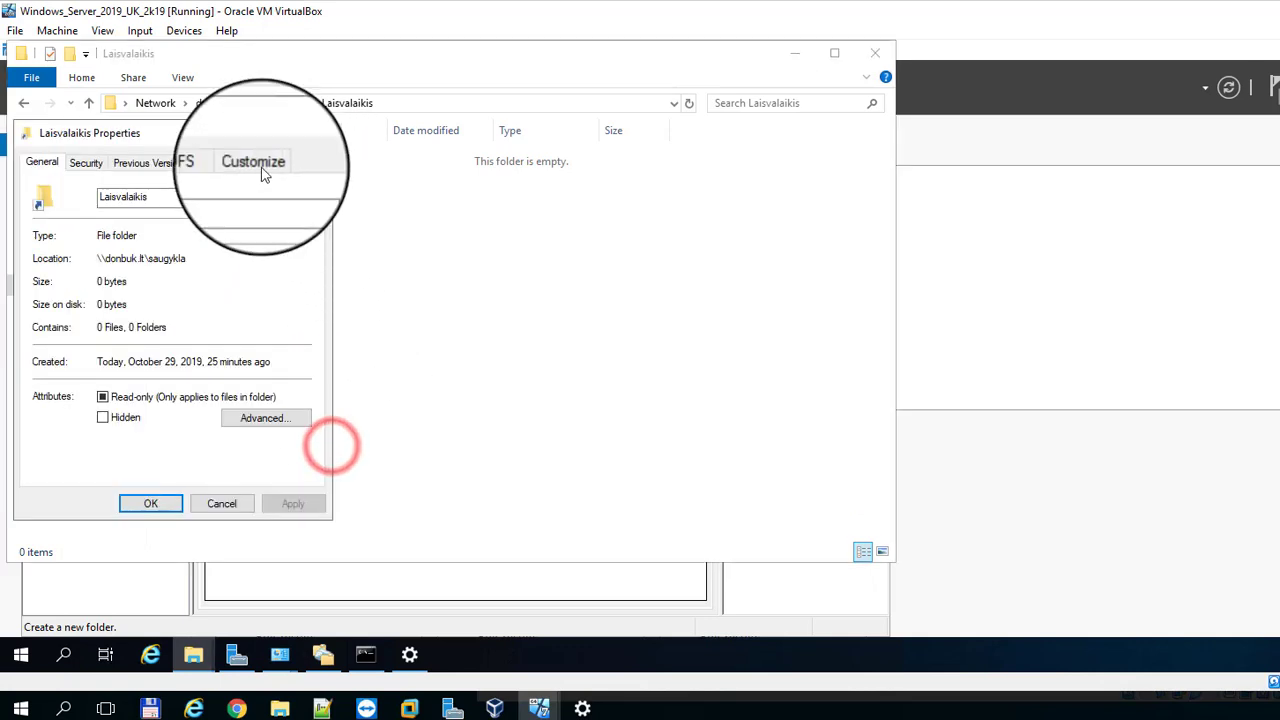
click(222, 167)
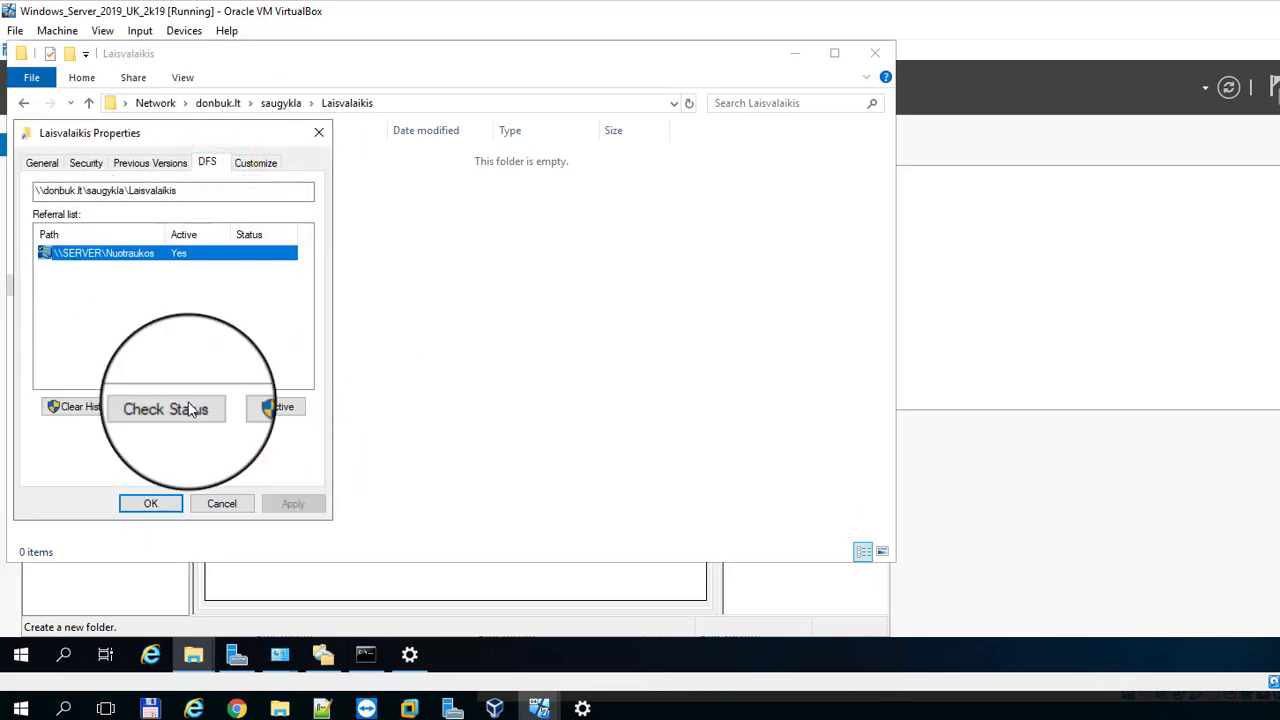
click(222, 508)
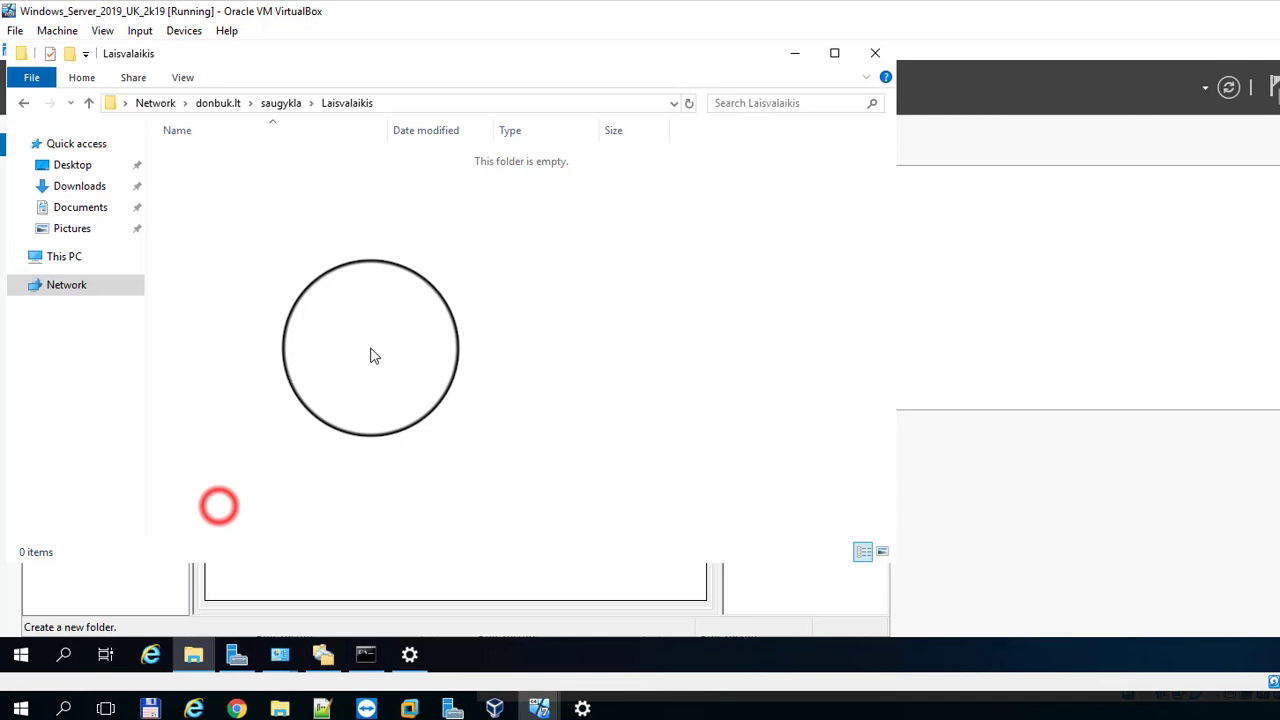
Step: Confirm vadovams refers to \\SERVER007\Finansai, then return to the saugykla folder list
click(281, 103)
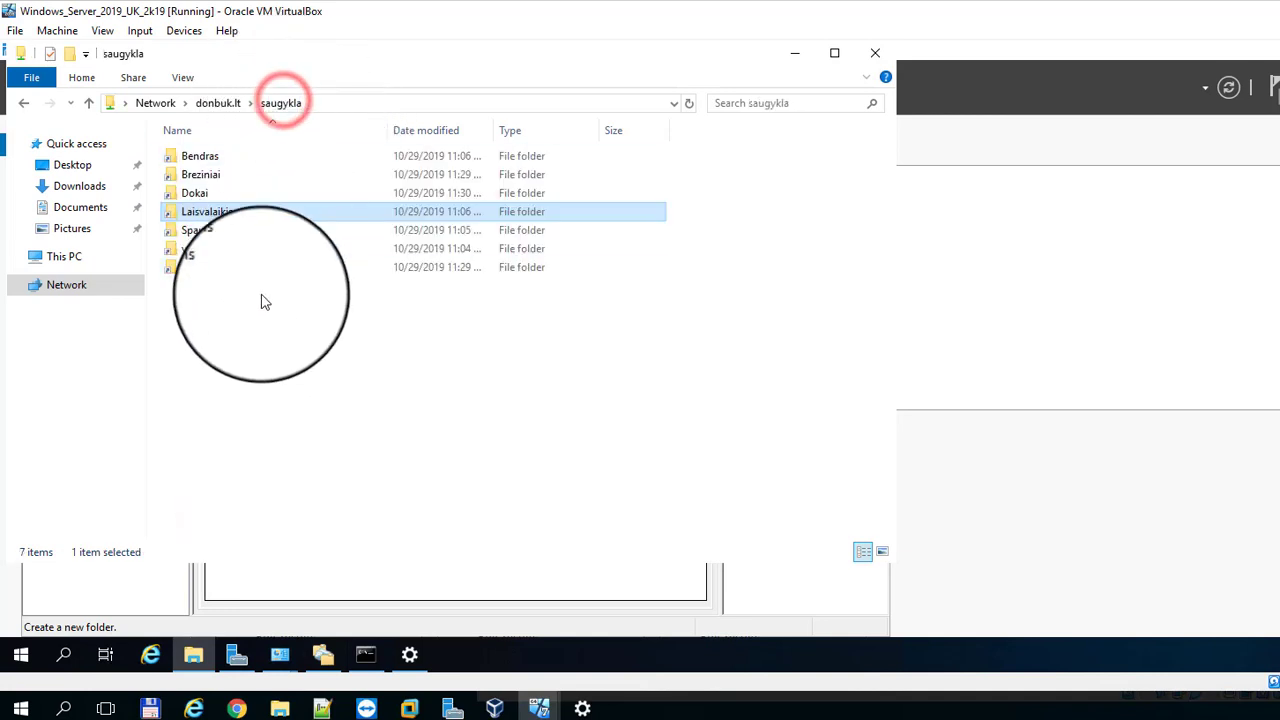
click(211, 254)
double_click(211, 254)
right_click(294, 237)
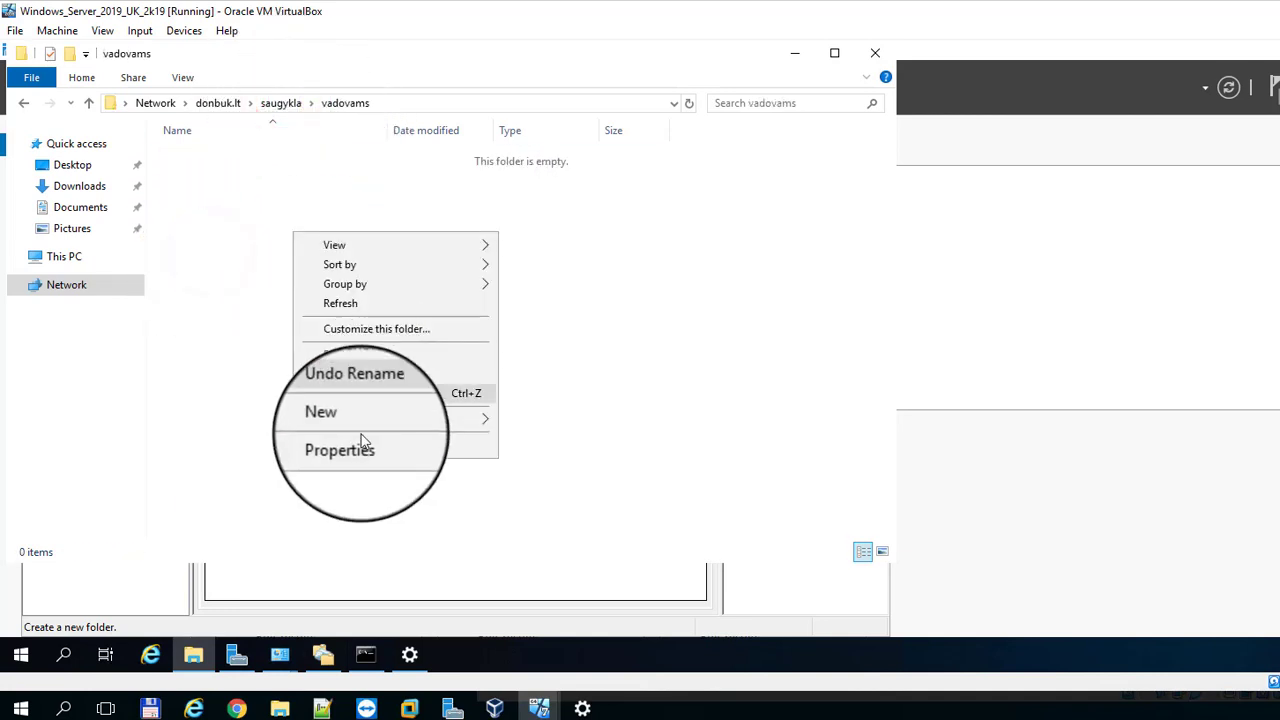
click(364, 444)
click(206, 162)
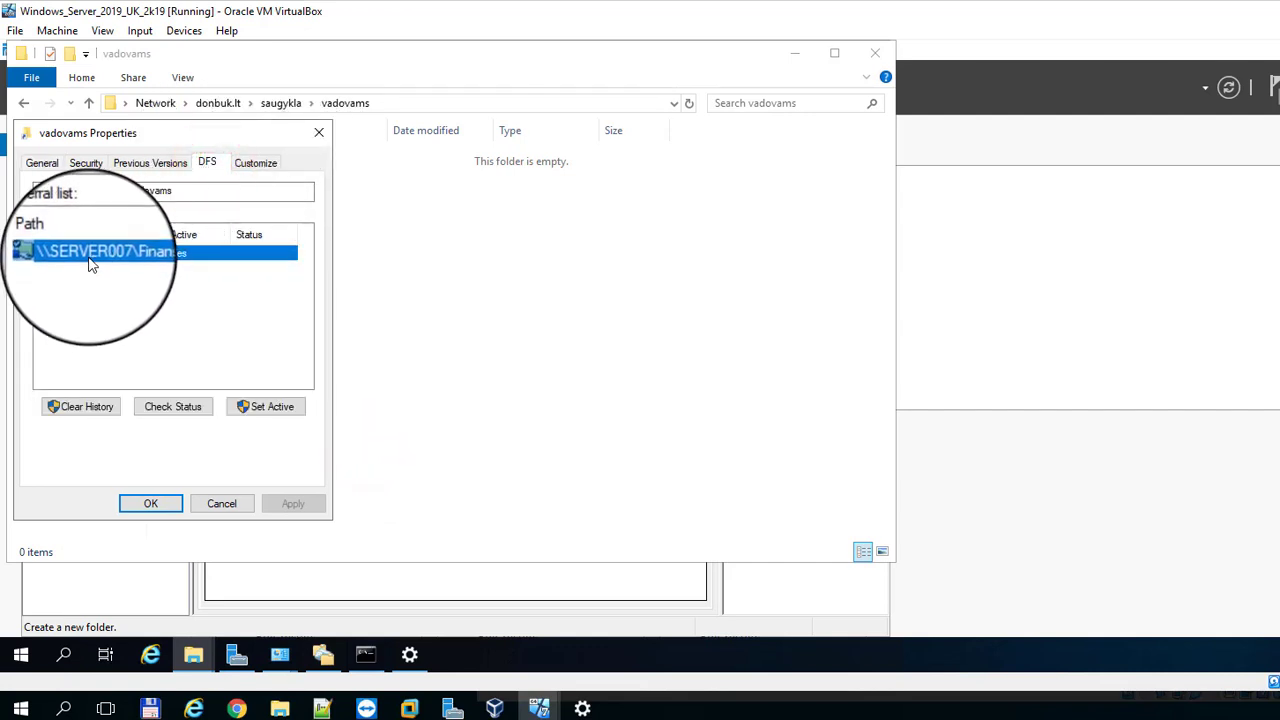
click(216, 505)
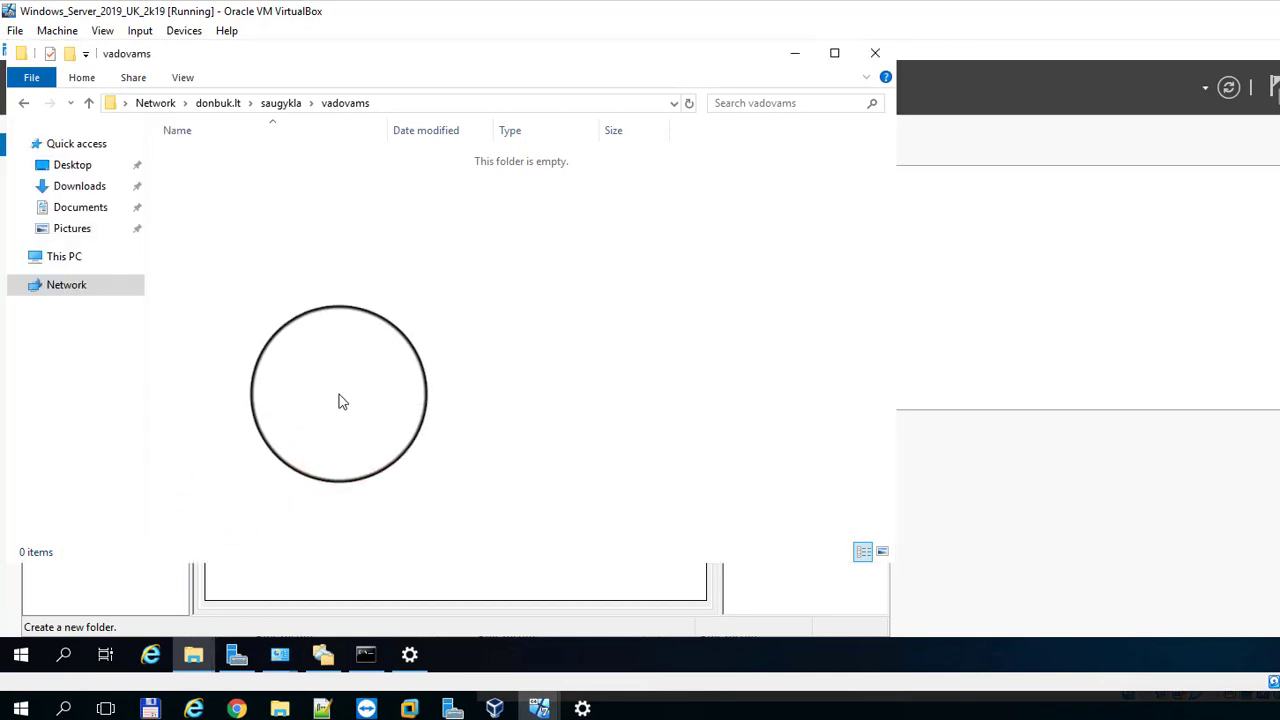
click(272, 104)
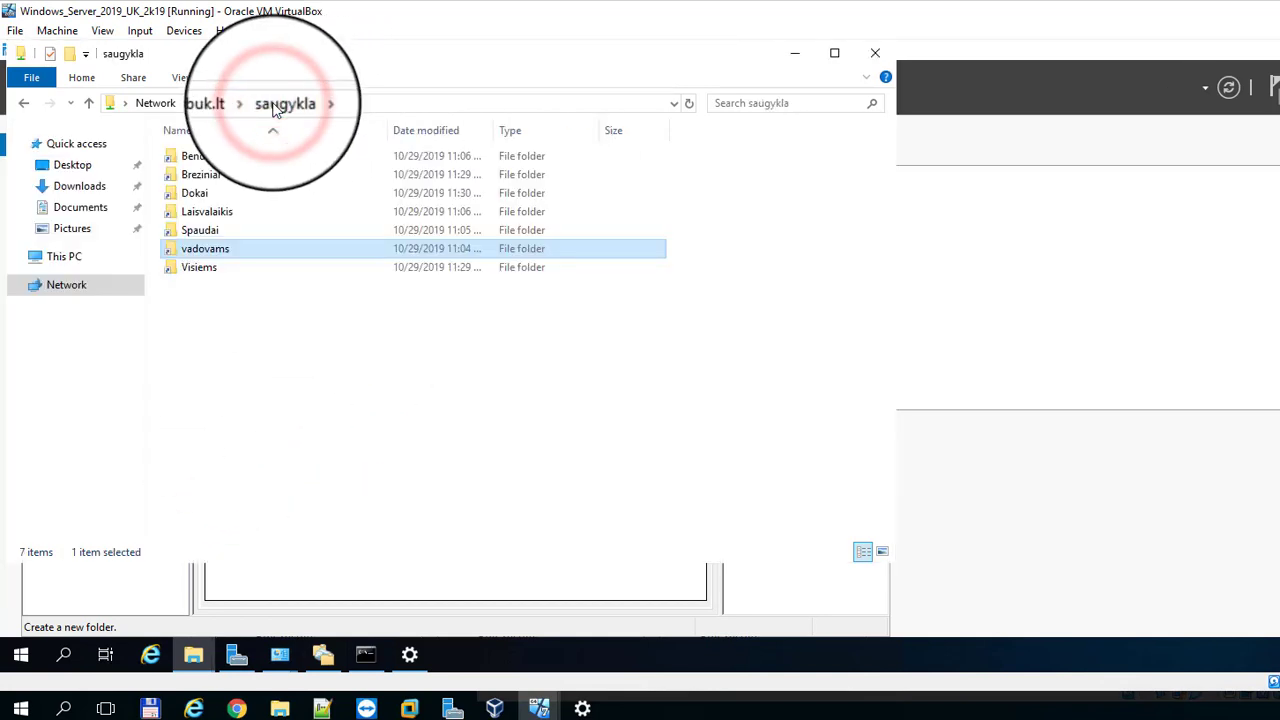